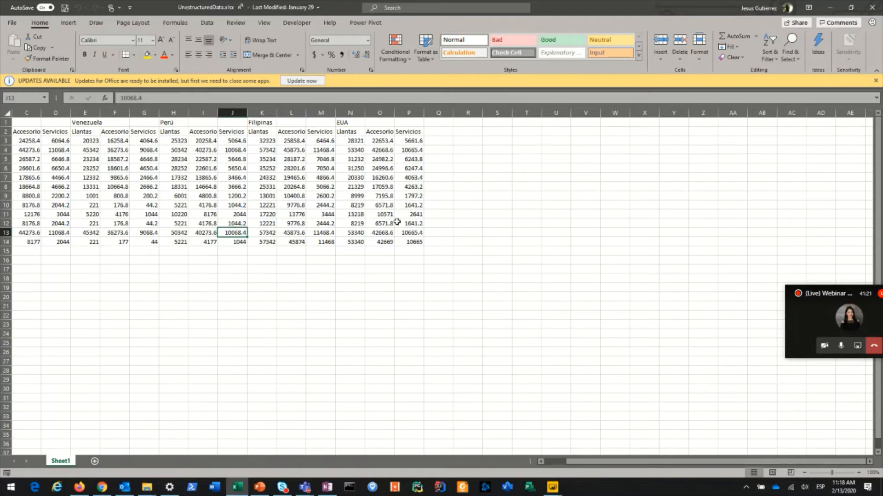
Close the workbook, switch to Power BI Desktop and connect to the Excel file UnestructuredData.xlsx
left_click(873, 8)
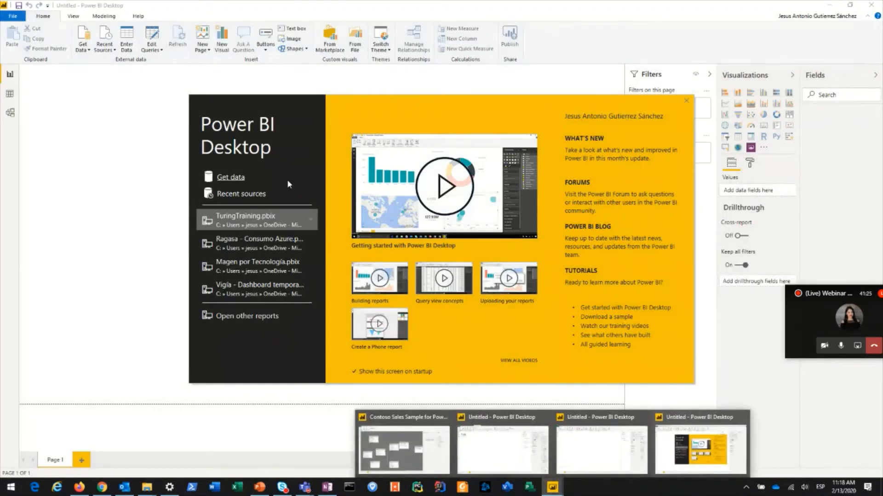
left_click(226, 178)
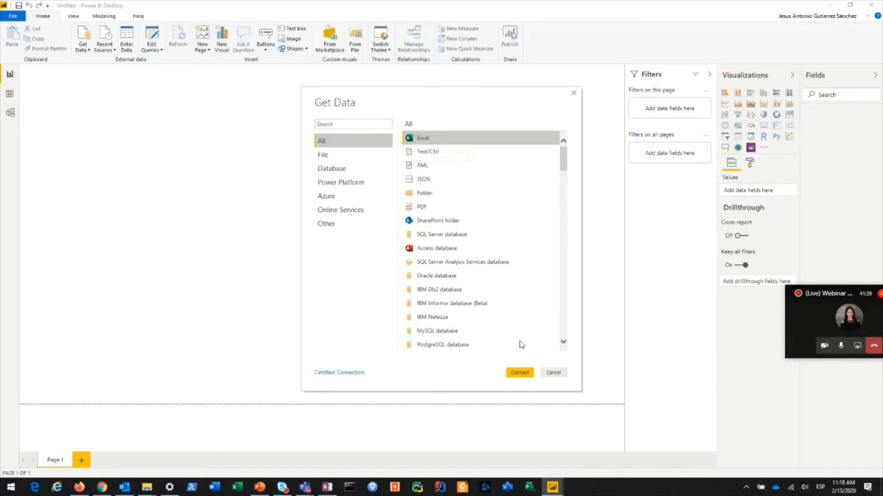
left_click(520, 373)
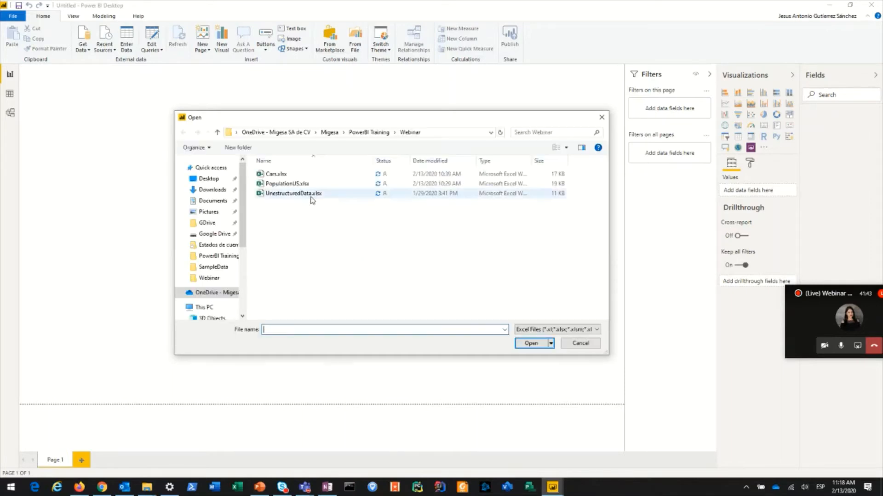
left_click(311, 197)
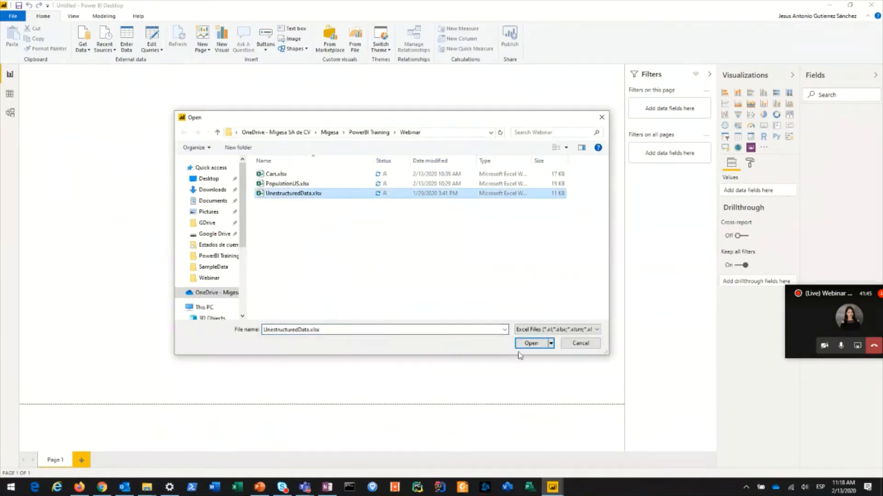
left_click(531, 345)
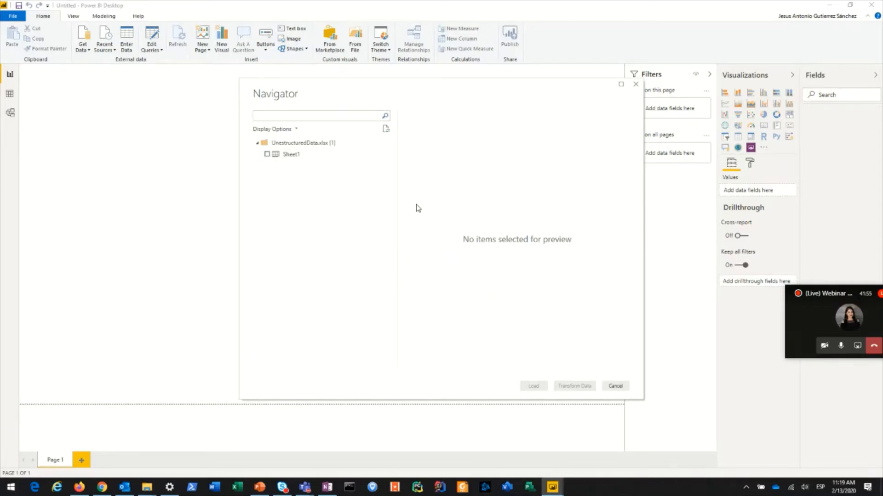
Select Sheet1 of UnestructuredData.xlsx and open it for transformation in the Power Query Editor
left_click(283, 156)
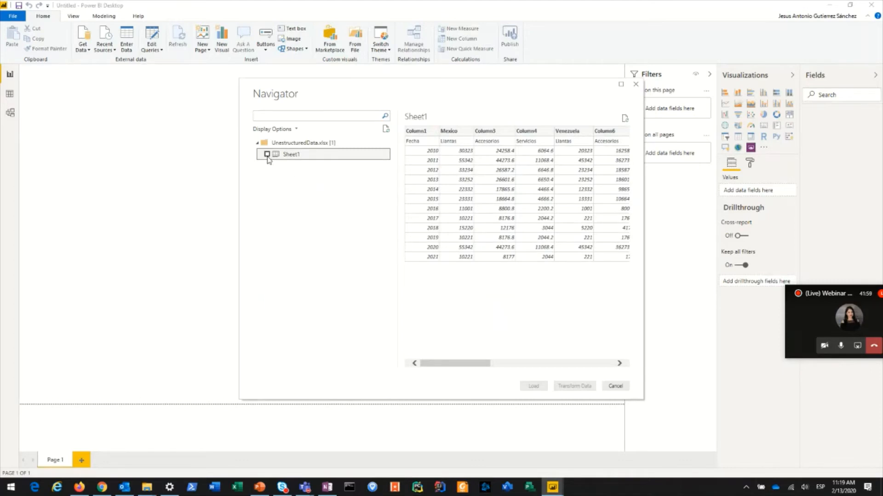
left_click(267, 155)
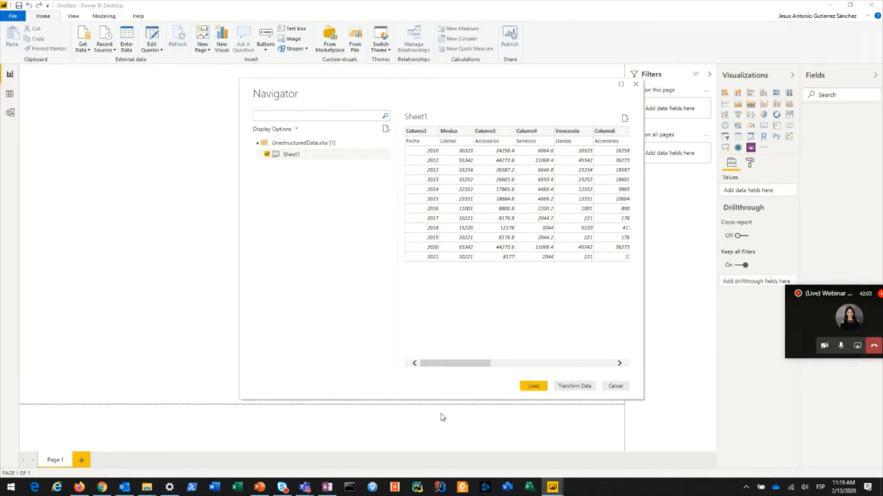
left_click(571, 388)
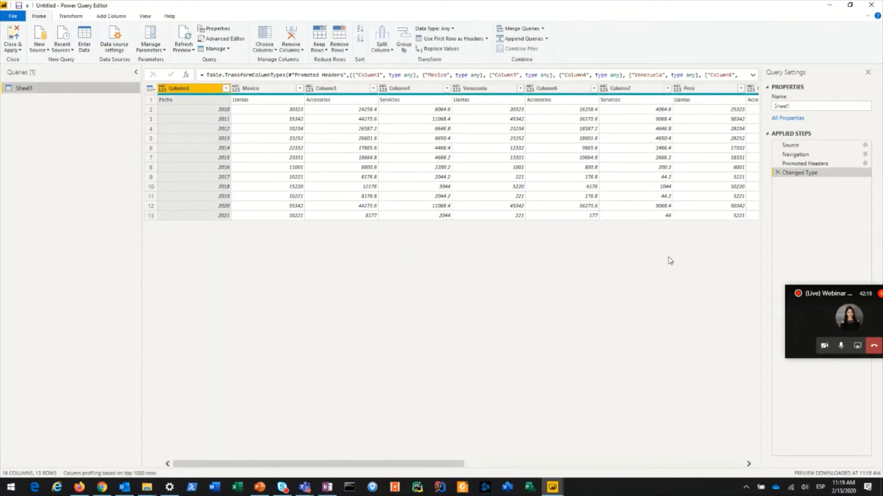
Delete the Changed Type and Promoted Headers steps from the Sheet1 query
left_click_drag(812, 296, 801, 357)
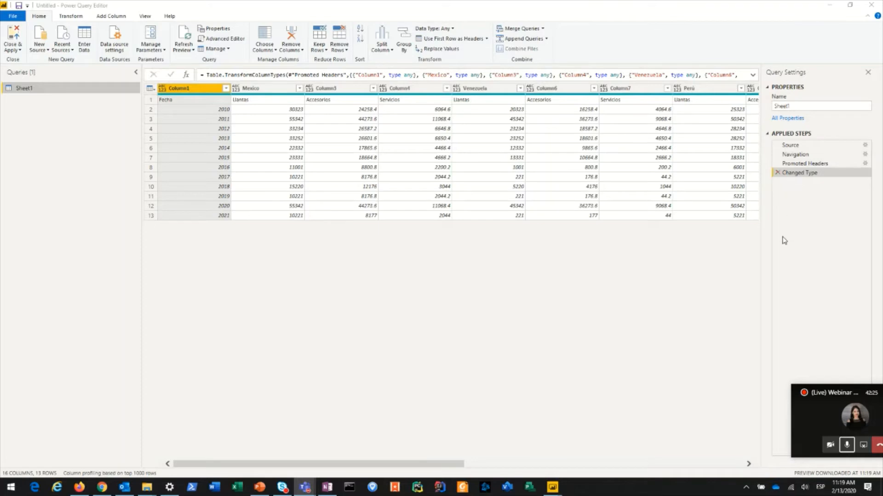
left_click(777, 176)
left_click(777, 164)
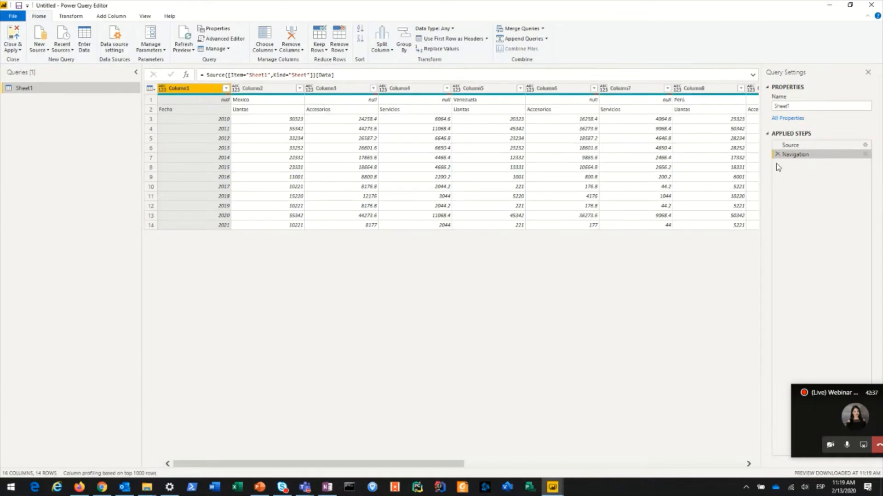
Start the Windows Magnifier and view the Sheet1 table at 200% before returning to 100%
key("super")
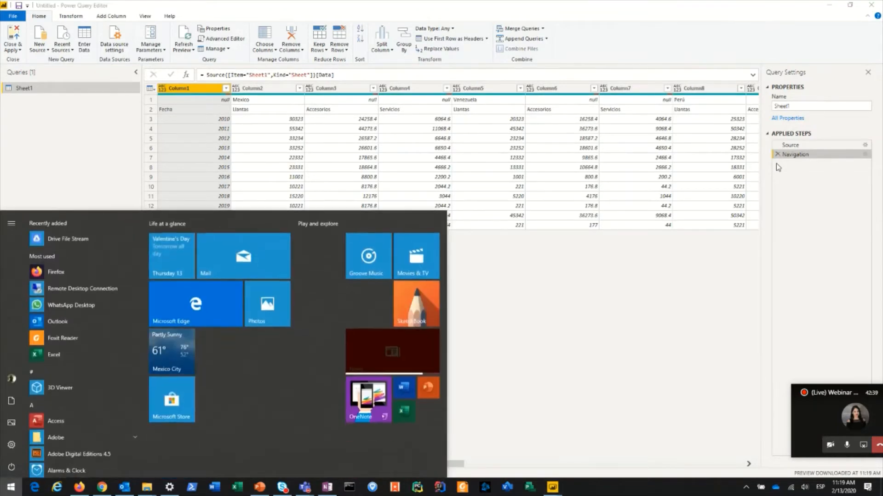
type("mag")
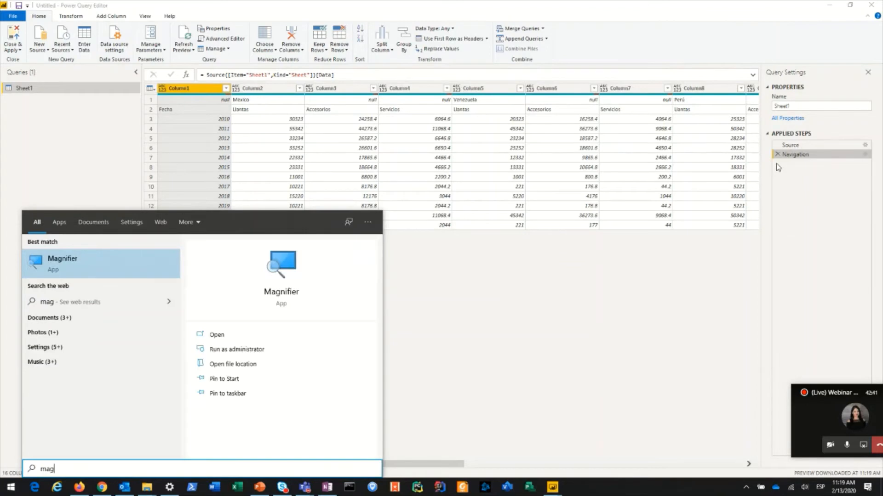
key("Return")
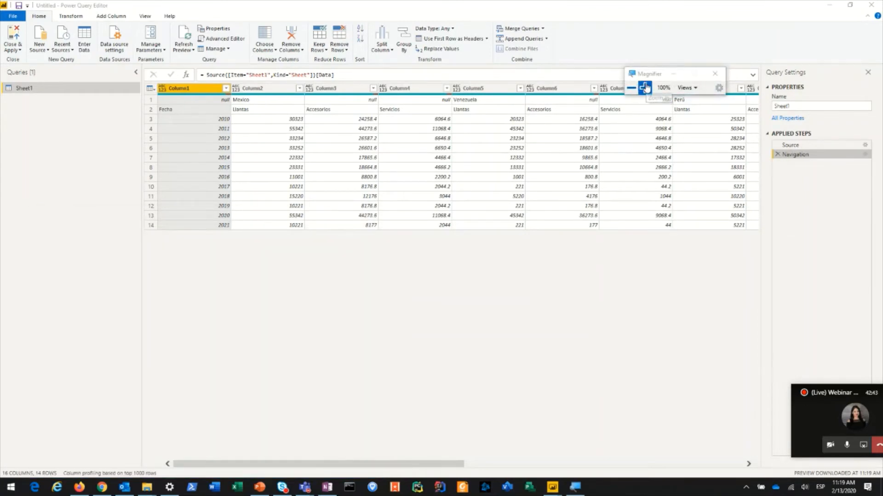
left_click(645, 88)
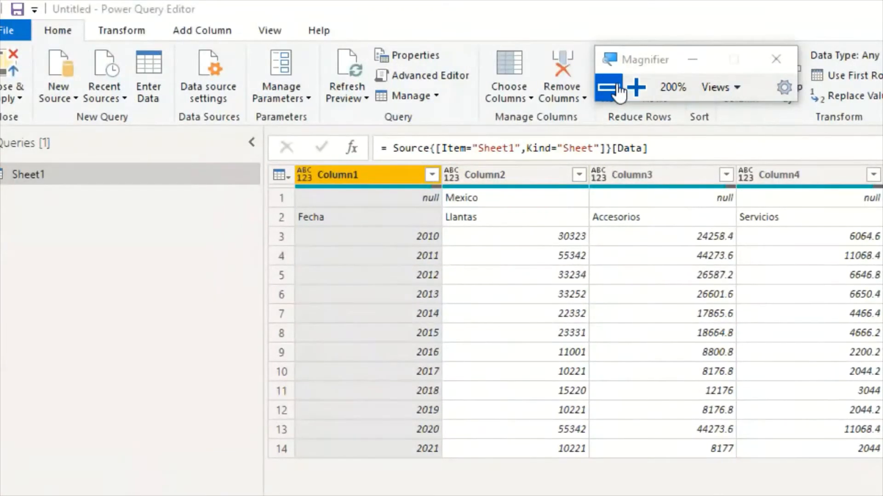
left_click(616, 89)
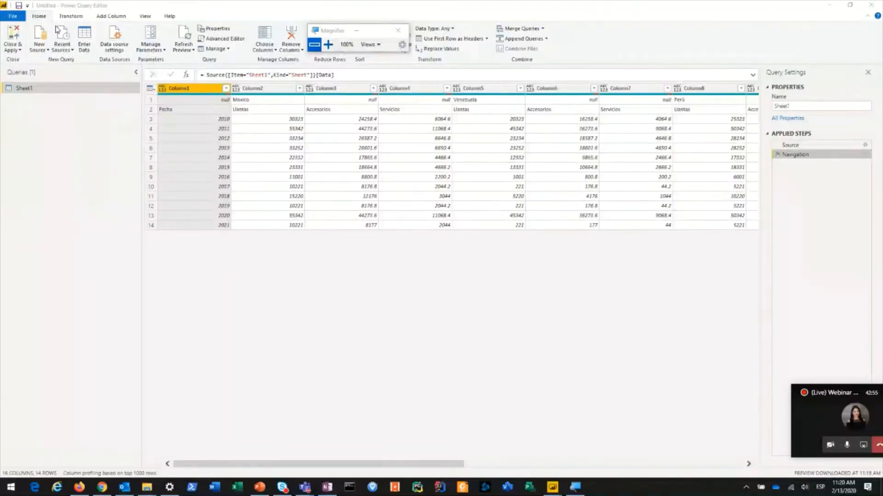
Magnify the screen to 200% and transpose the Sheet1 table so its rows become columns
left_click(72, 19)
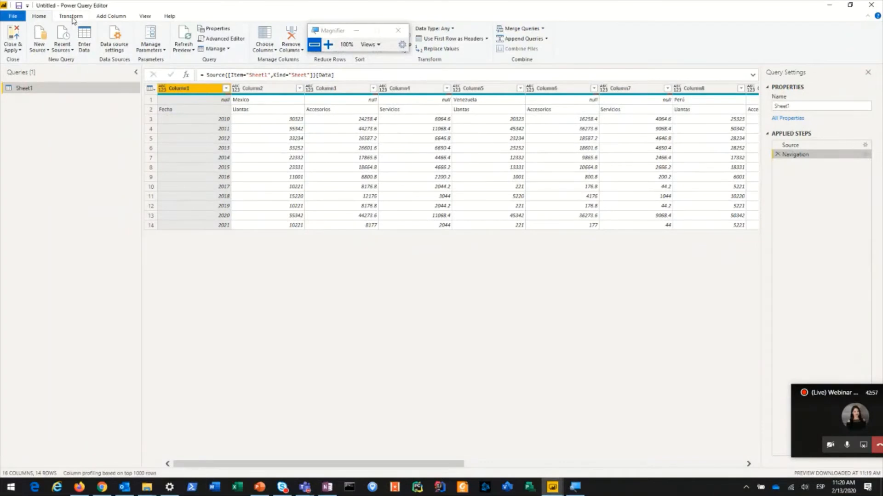
left_click(71, 18)
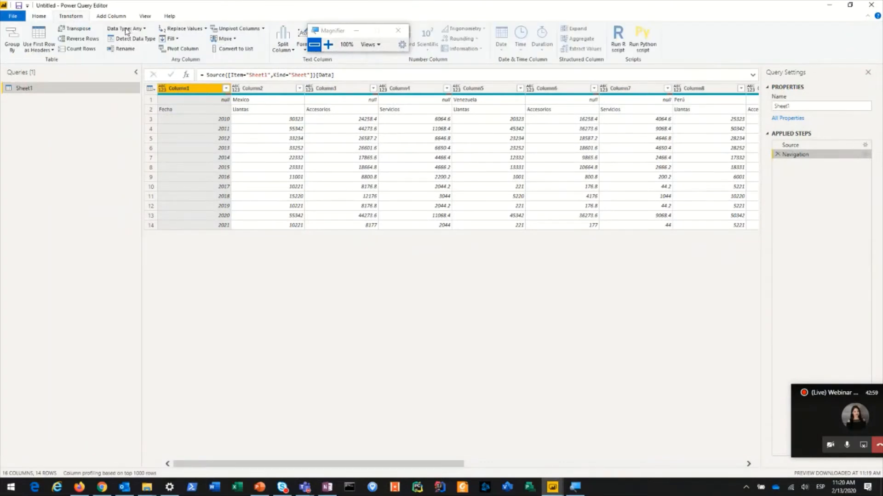
left_click(328, 44)
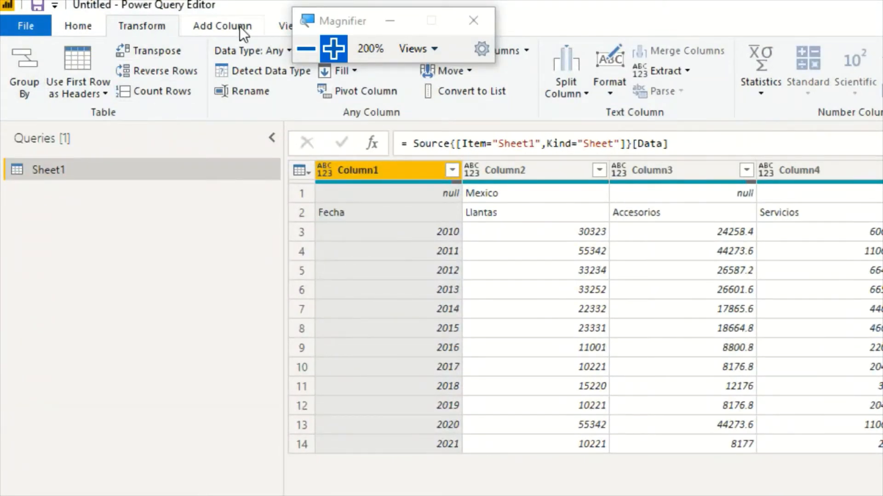
left_click_drag(345, 29, 437, 23)
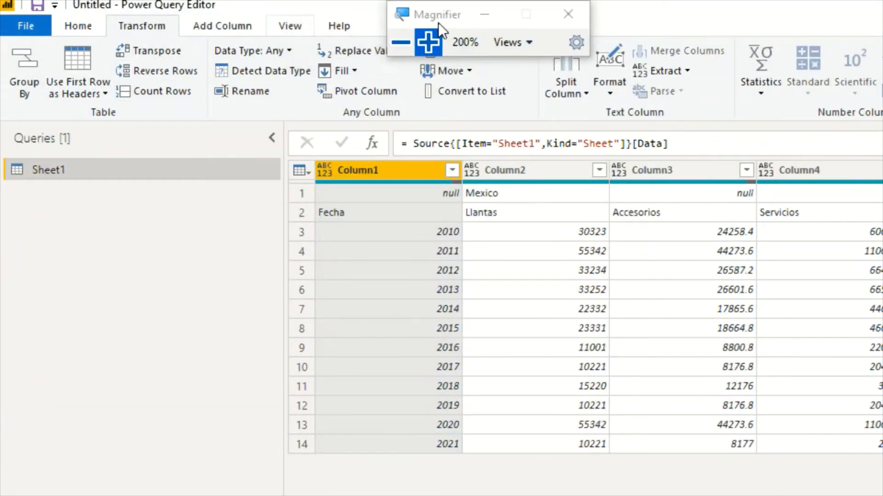
left_click(158, 54)
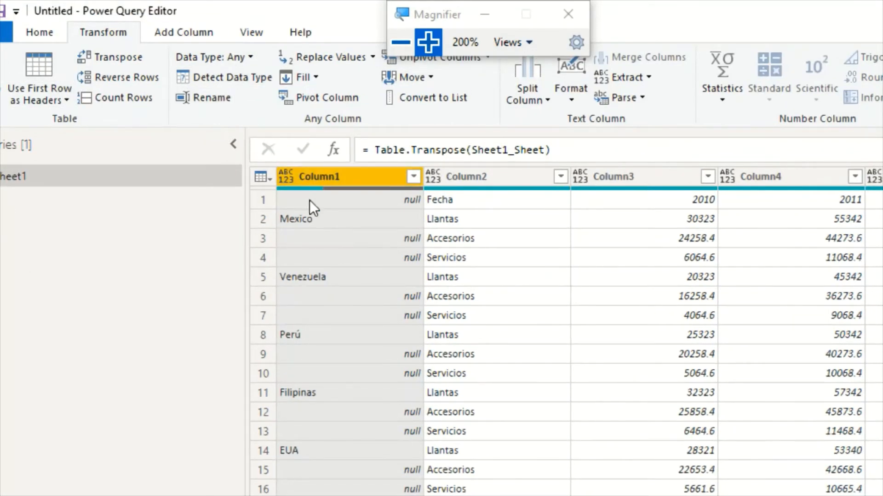
Fill the country names in Column1 down into the empty cells and promote the first row to headers
left_click(318, 82)
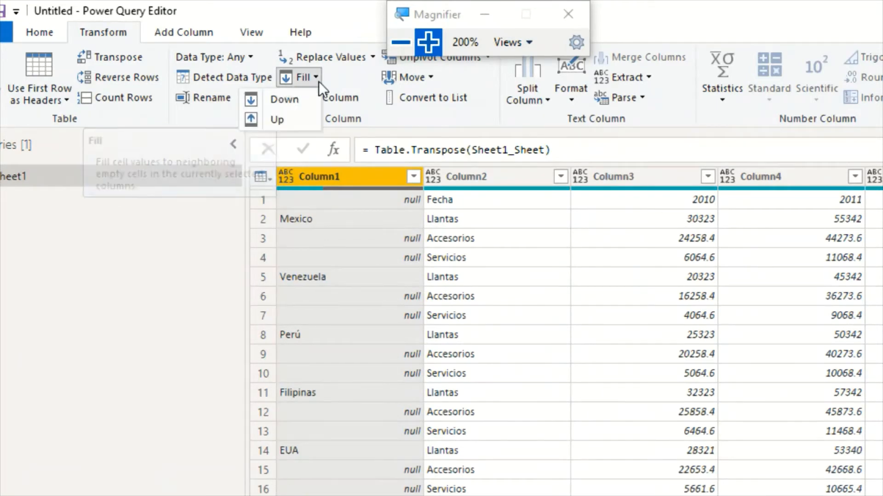
left_click(283, 108)
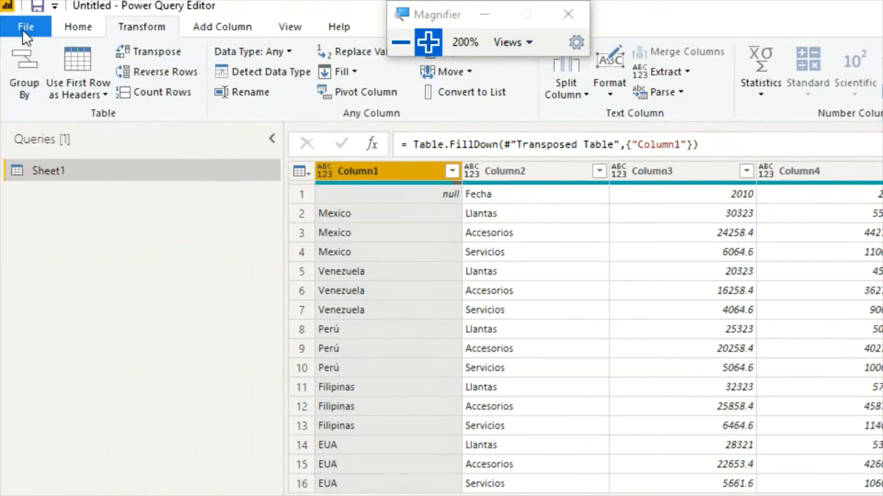
left_click(75, 60)
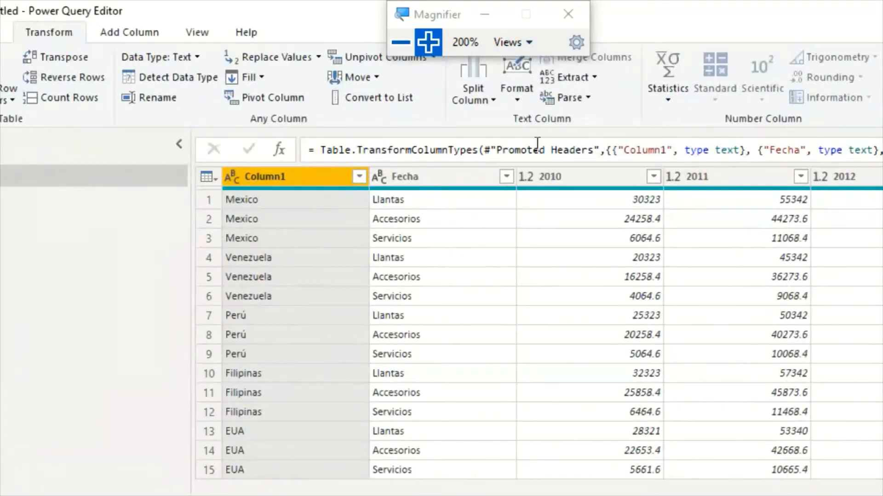
Unpivot the year columns 2010 through 2021 into attribute and value columns
left_click(565, 176)
key("shift+Right")
key("shift+Right")
key("shift+Right")
key("shift+Right")
key("shift+Right")
key("shift+Right")
key("shift+Right")
key("shift+Right")
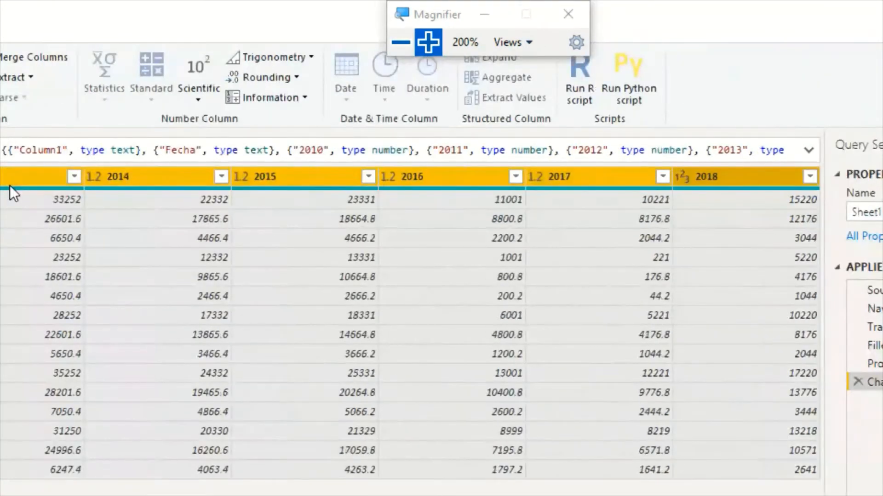
key("shift+Right")
key("shift+Right")
key("shift+Right")
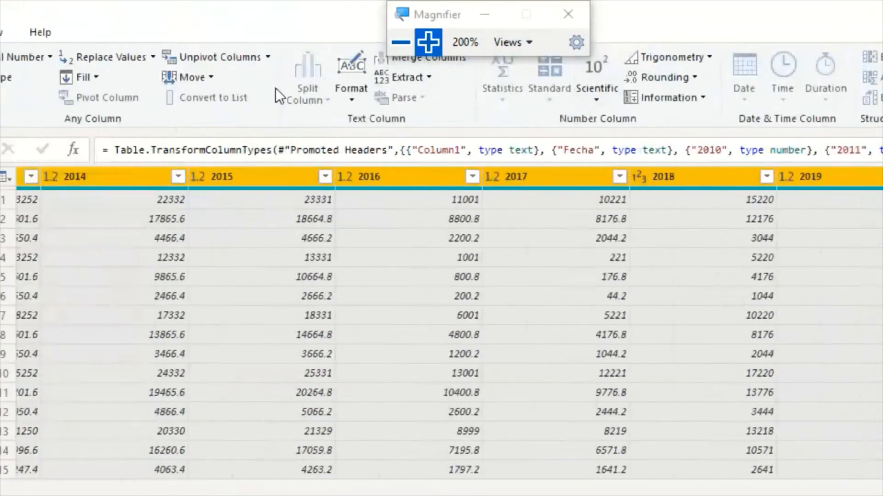
left_click(224, 59)
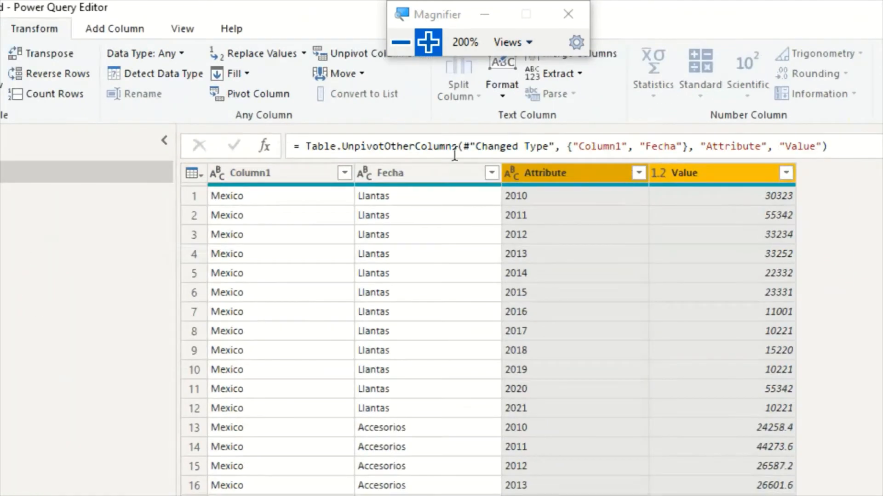
Examine the unpivoted rows for each country, product category and year
left_click(401, 42)
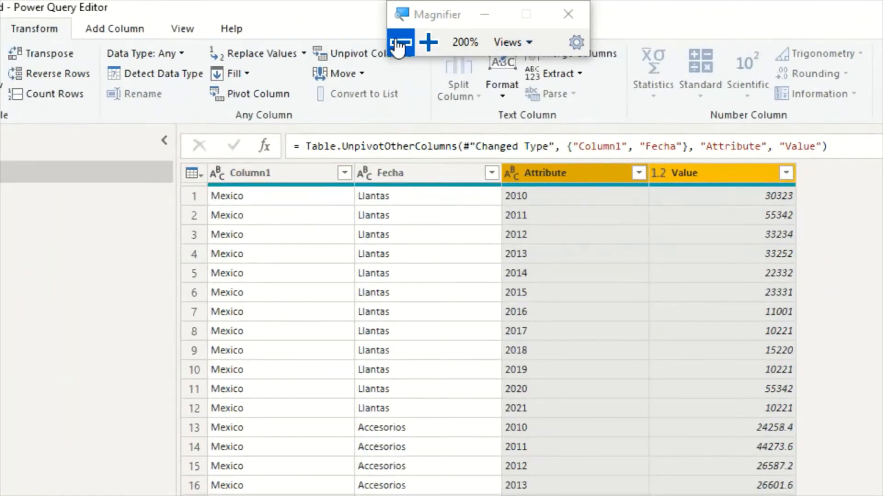
scroll(259, 259, "down", 20)
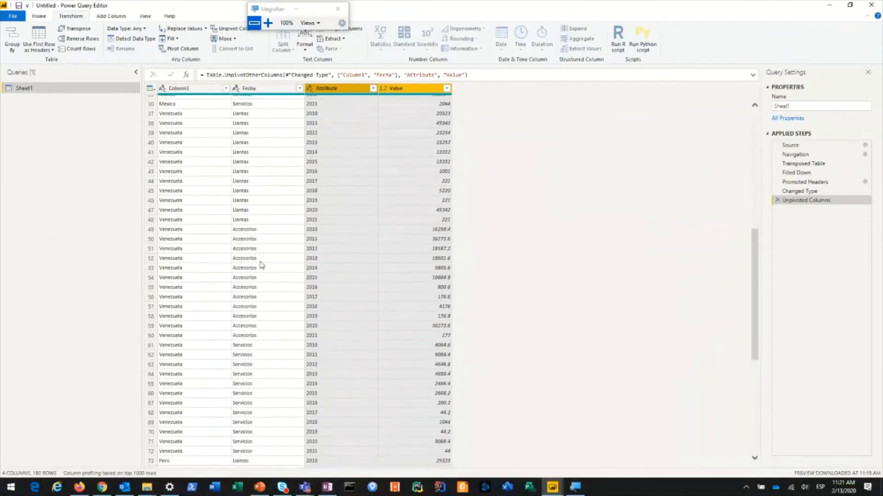
scroll(261, 265, "down", 8)
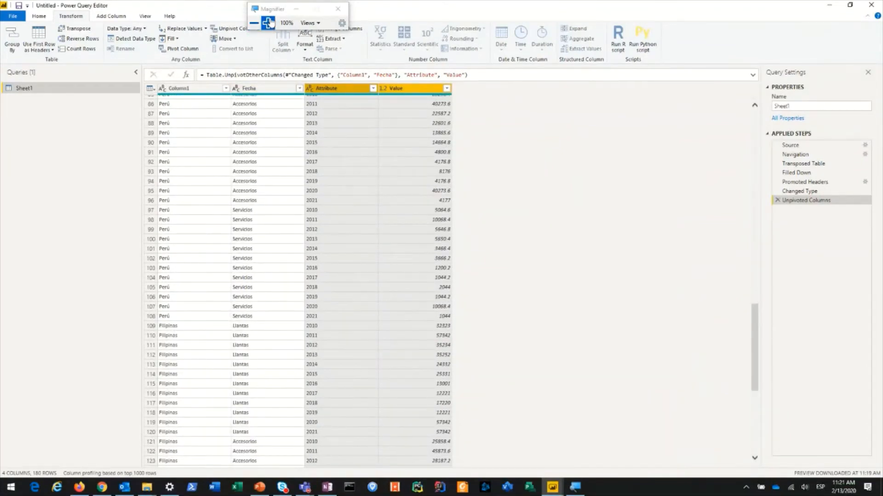
left_click(269, 23)
scroll(264, 257, "down", 4)
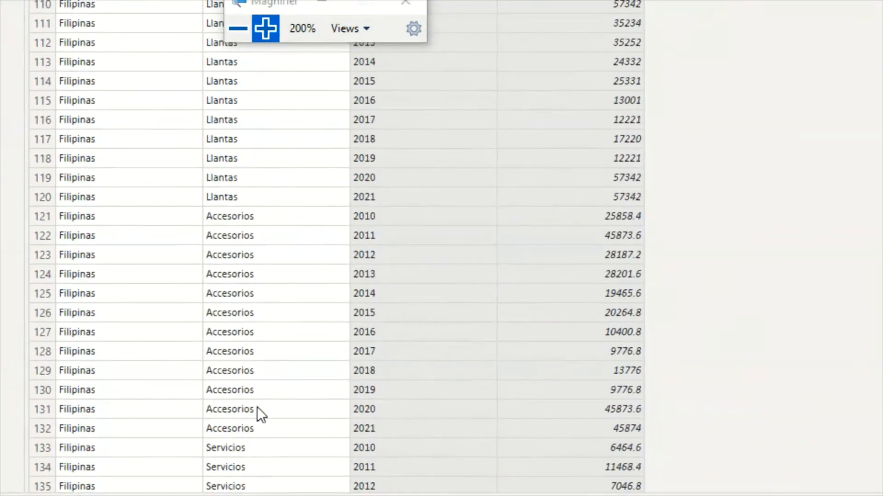
scroll(257, 408, "down", 2)
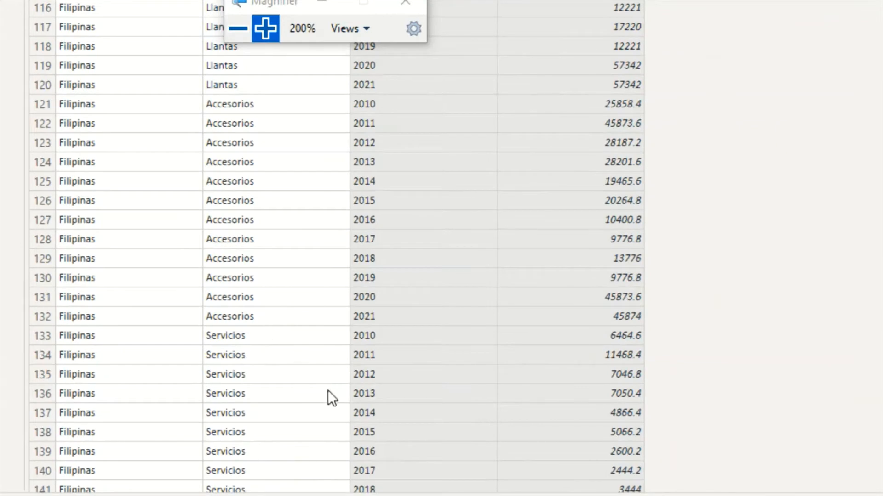
scroll(308, 401, "down", 3)
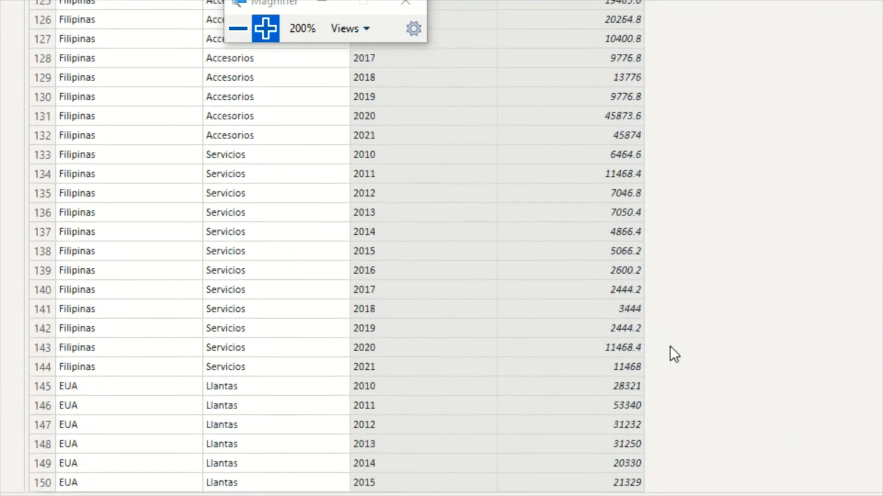
scroll(310, 349, "up", 20)
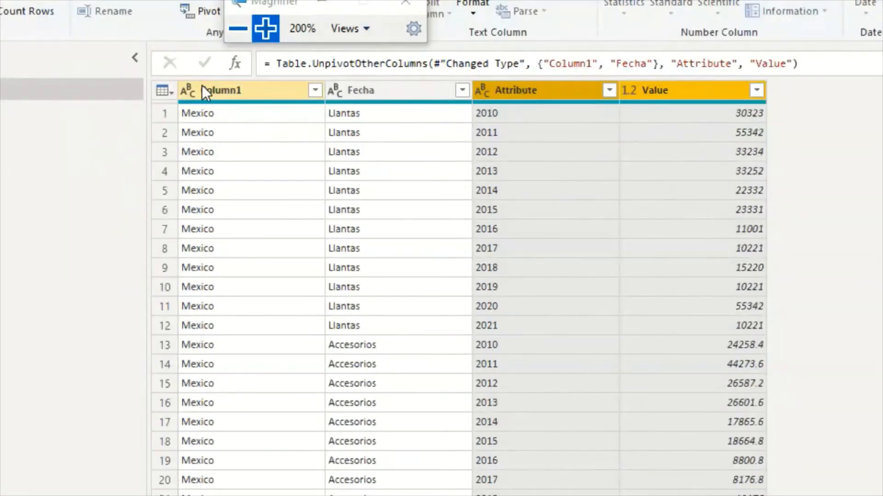
Rename Column1 to Pais and the product category column Fecha to Tipo
right_click(201, 87)
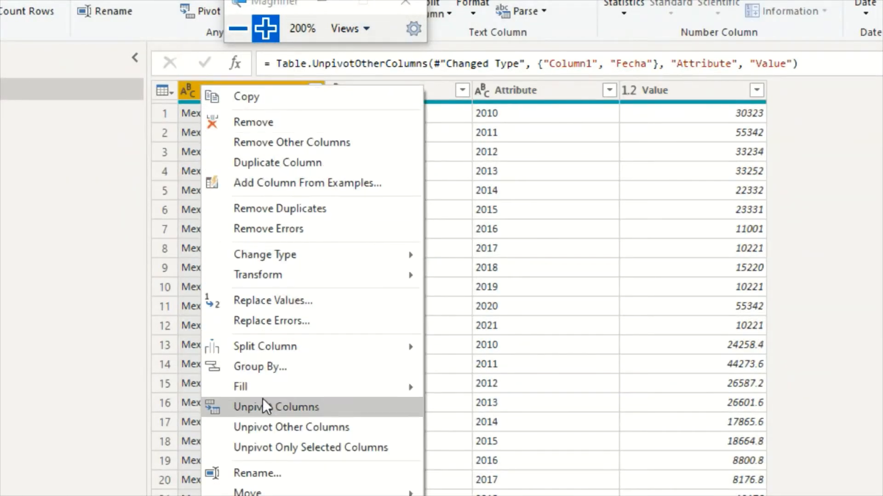
left_click(278, 475)
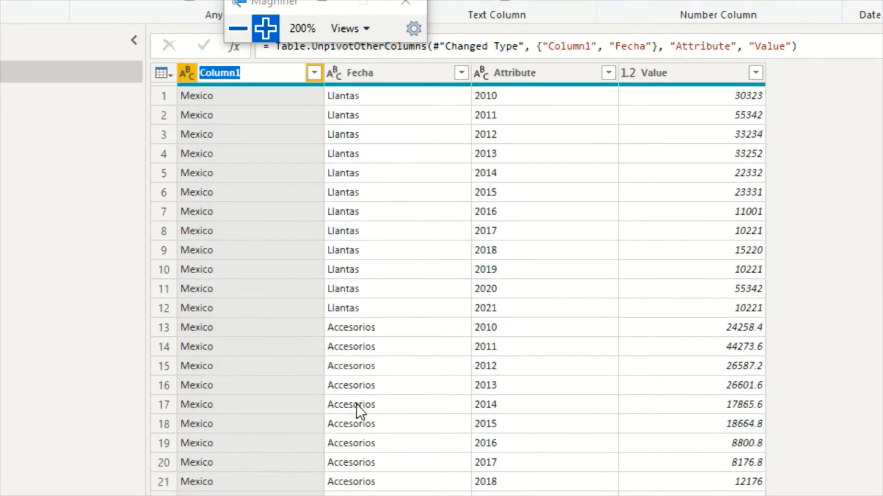
type("Pais")
key("Return")
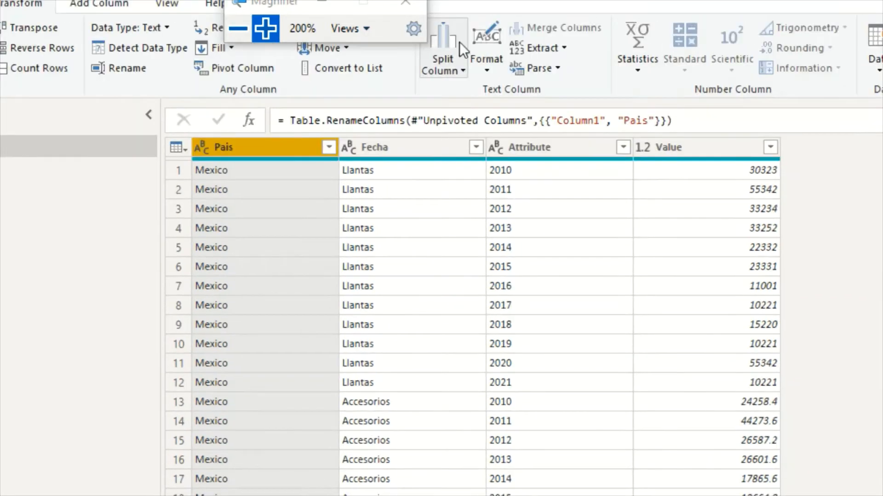
right_click(384, 147)
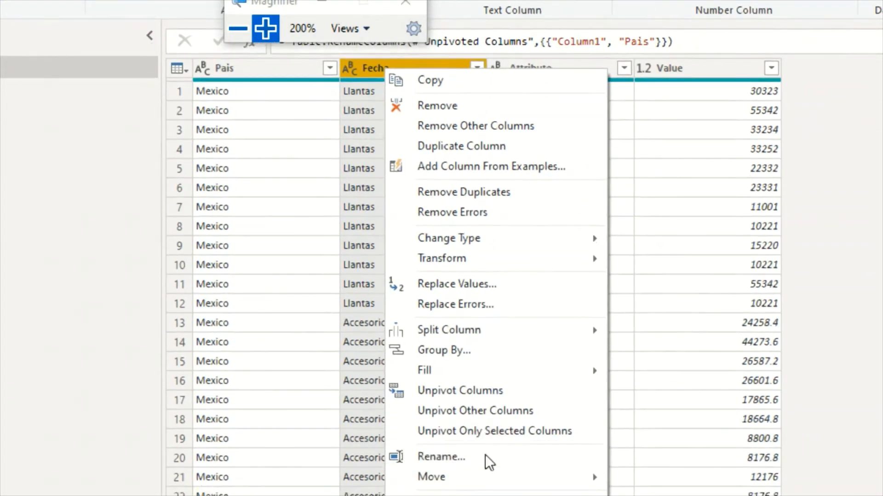
left_click(484, 454)
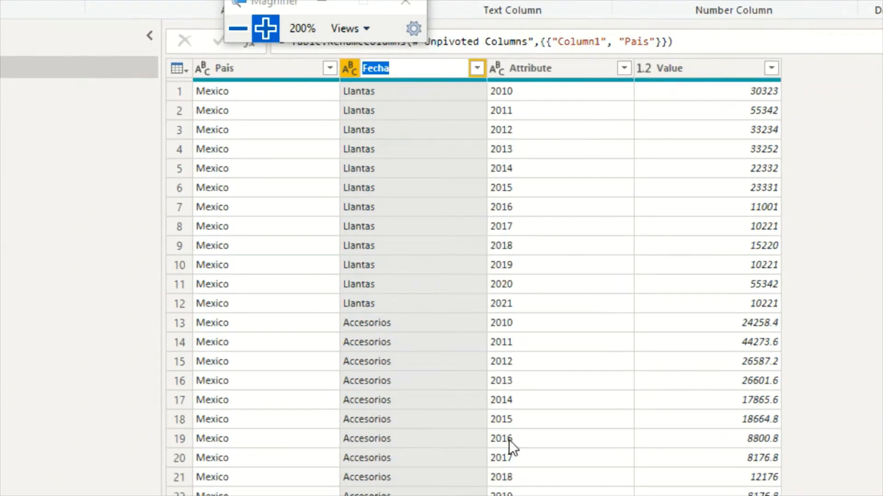
type("Tipo")
key("Return")
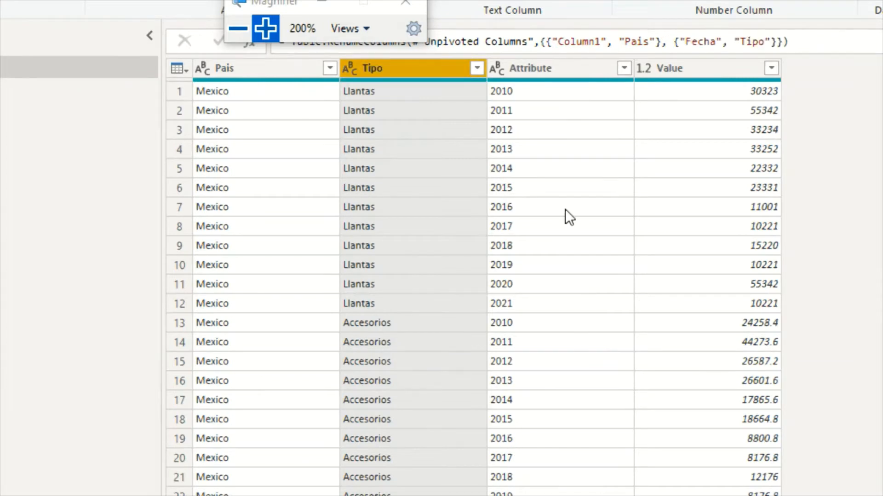
Rename the Attribute column to Fecha and the Value column to Venta
right_click(555, 85)
left_click(559, 69)
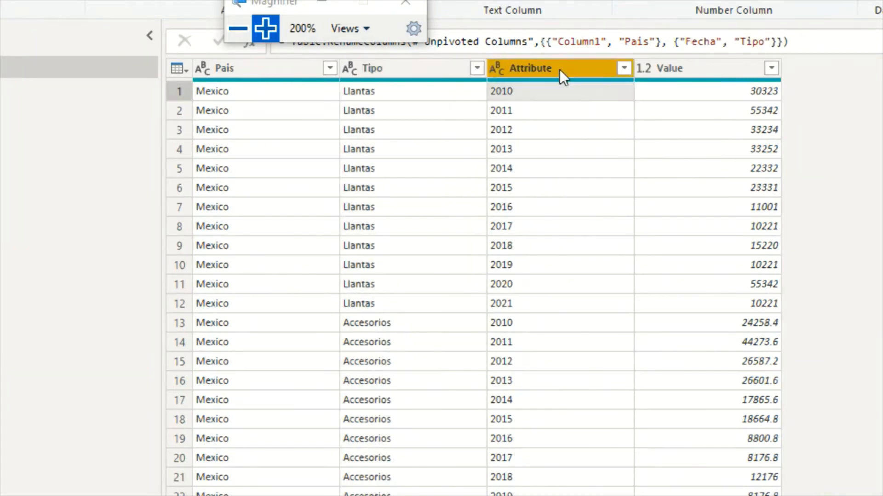
right_click(559, 70)
left_click(645, 457)
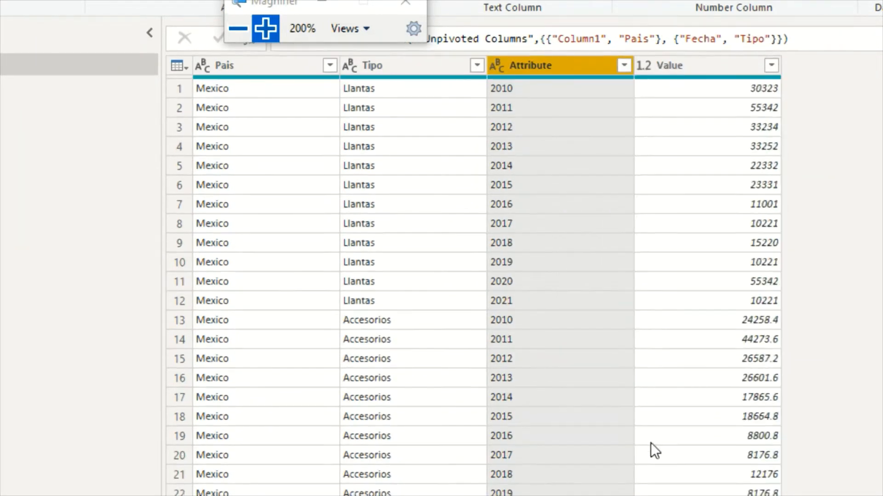
type("F")
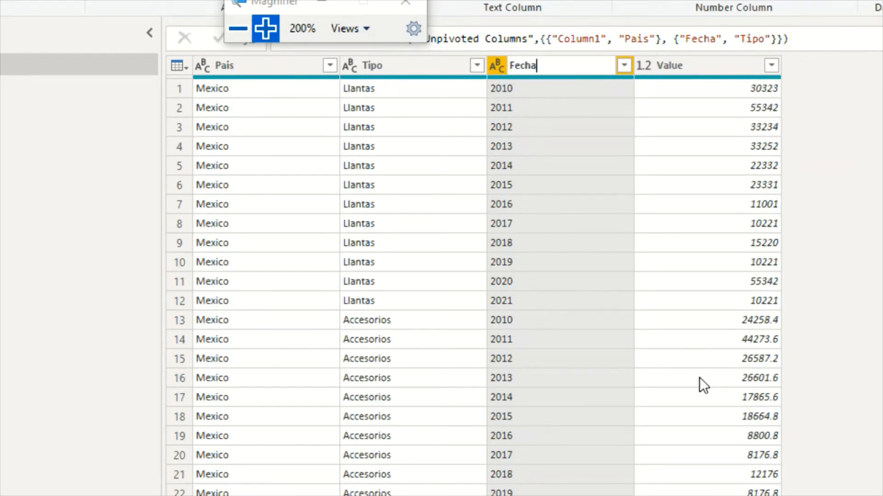
type("echa")
key("Return")
right_click(680, 71)
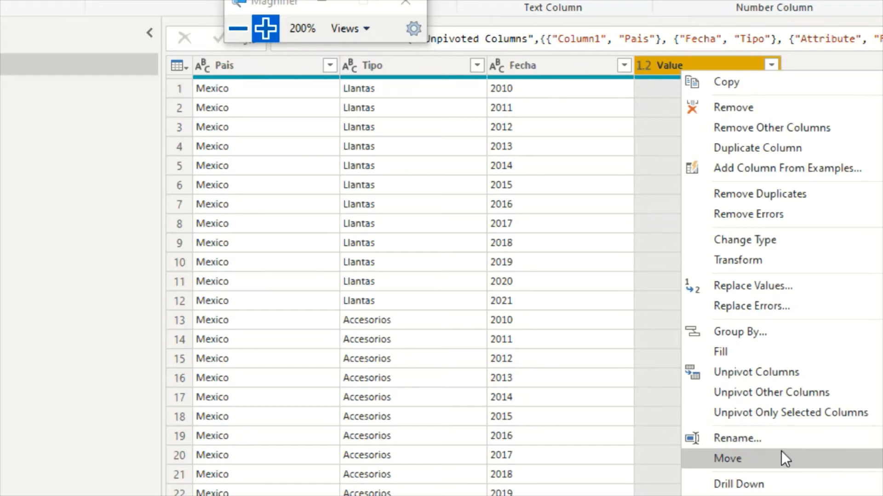
left_click(780, 438)
type("Venta")
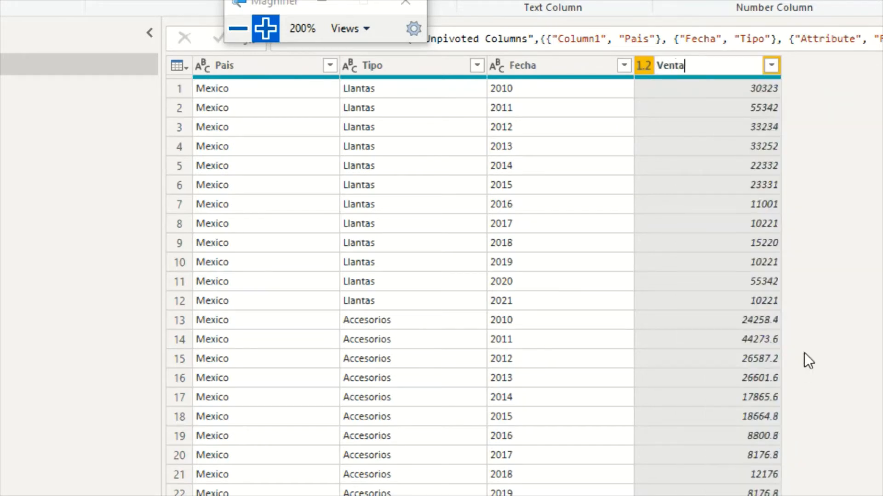
key("Return")
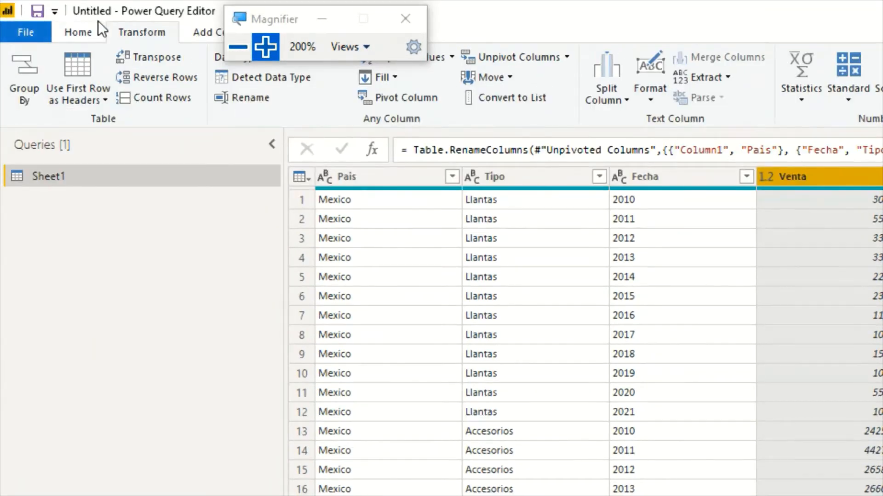
Close the query editor and apply the Sheet1 query changes to the data model
left_click(90, 29)
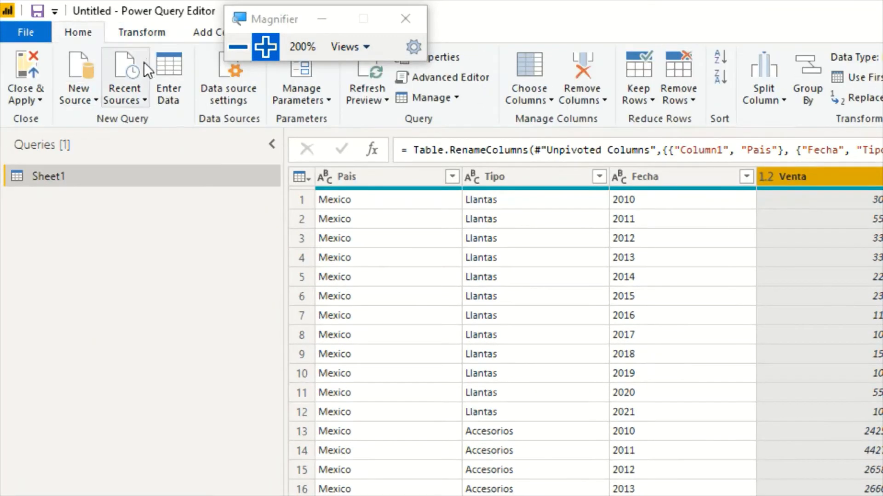
left_click(31, 60)
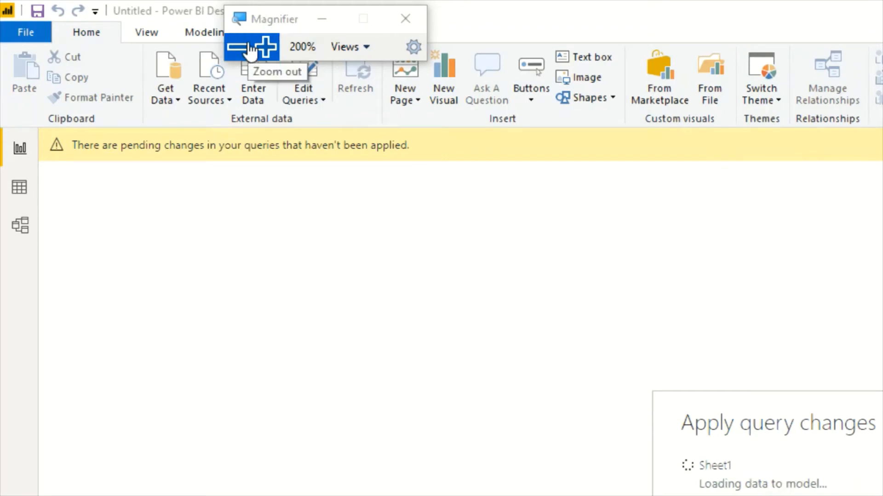
left_click(238, 46)
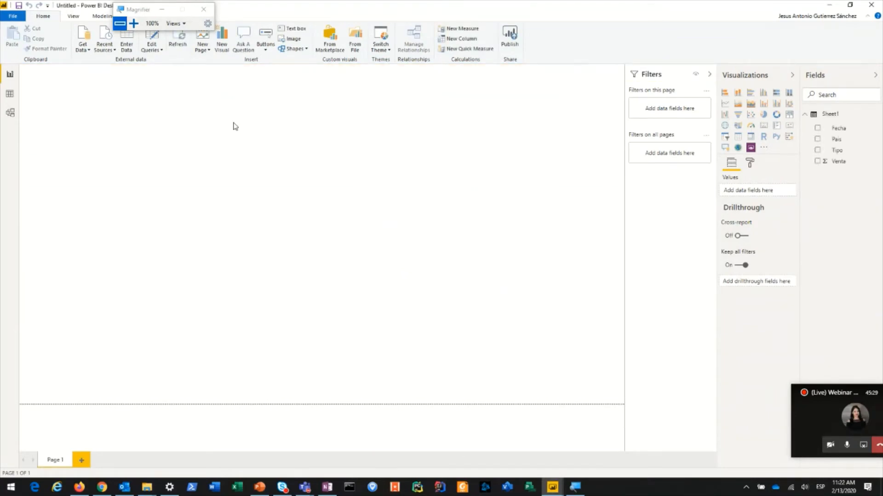
Create a clustered column chart of Venta by Pais and widen it to about twice its default width
left_click(134, 23)
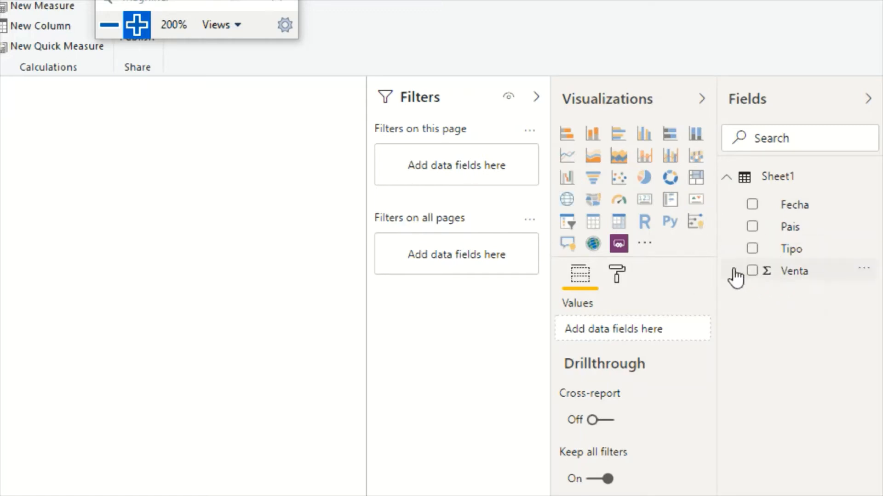
left_click(751, 271)
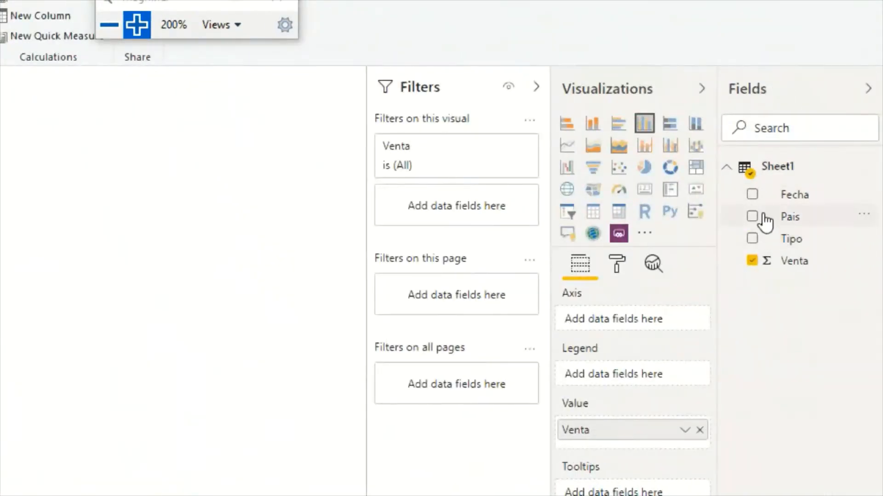
left_click(752, 217)
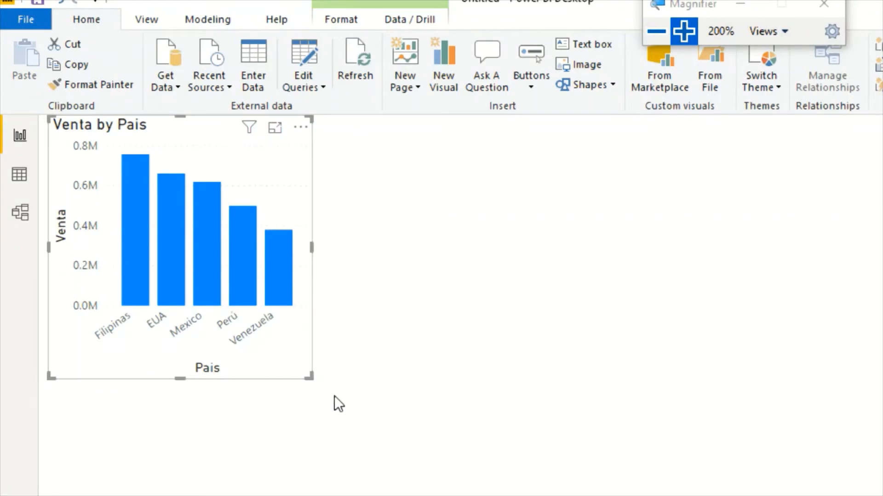
left_click_drag(310, 378, 642, 339)
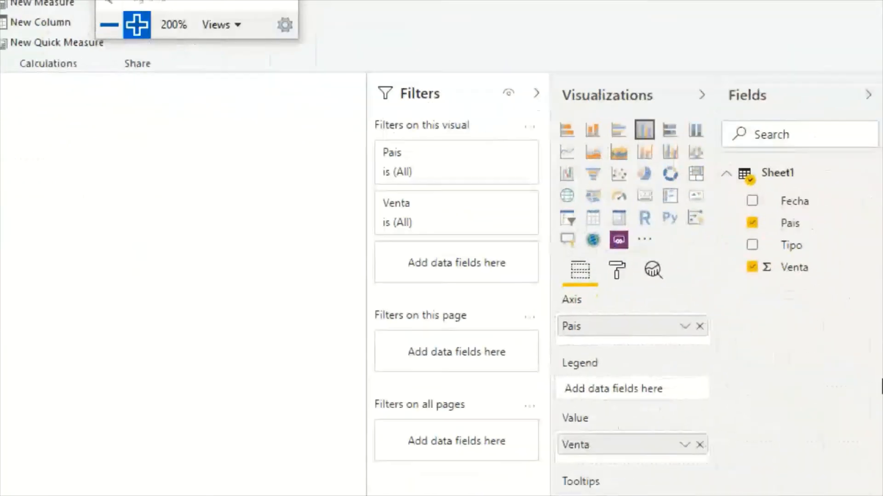
Add a separate clustered column chart of Venta by Tipo to the report page
left_click(150, 266)
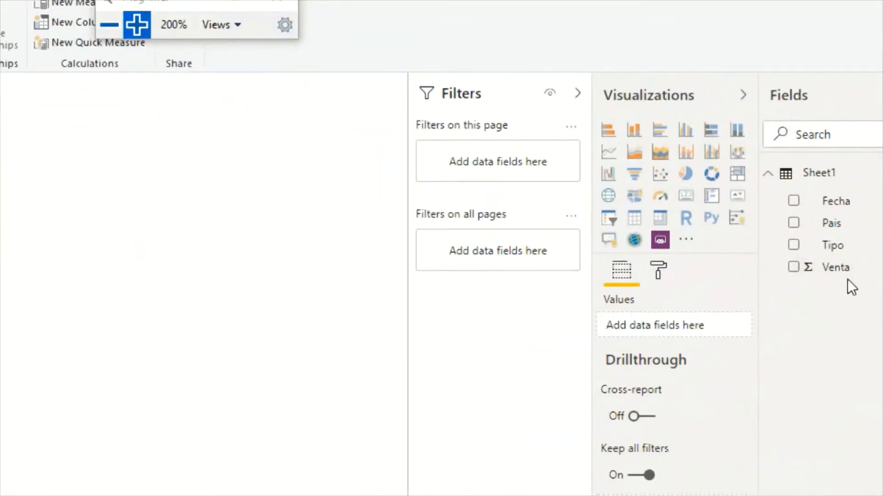
left_click(786, 268)
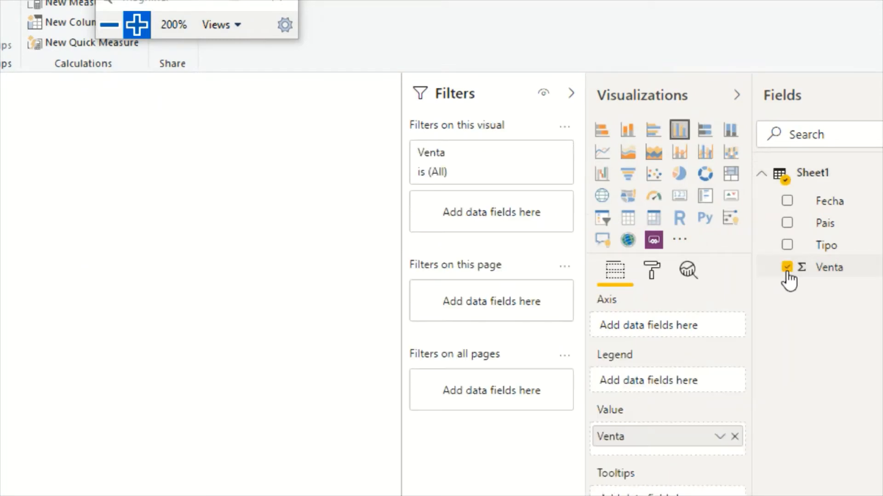
left_click(786, 245)
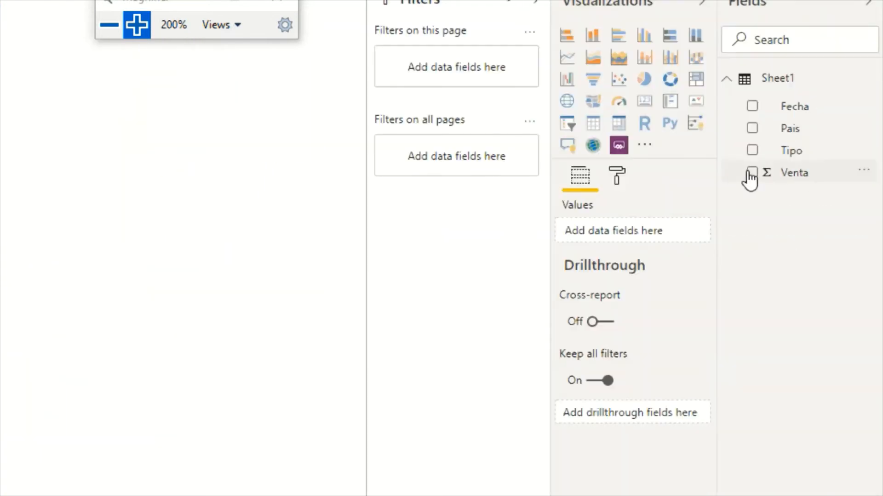
Add a third clustered column chart showing Venta by Fecha
left_click(751, 173)
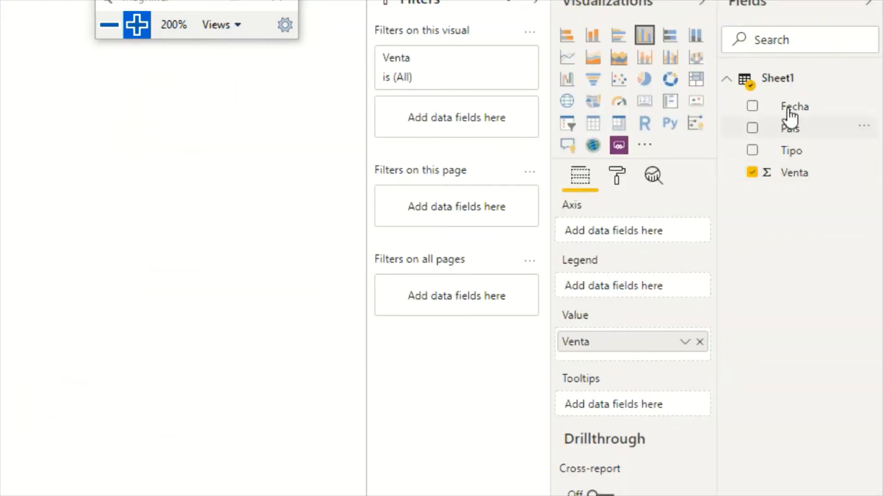
left_click(751, 106)
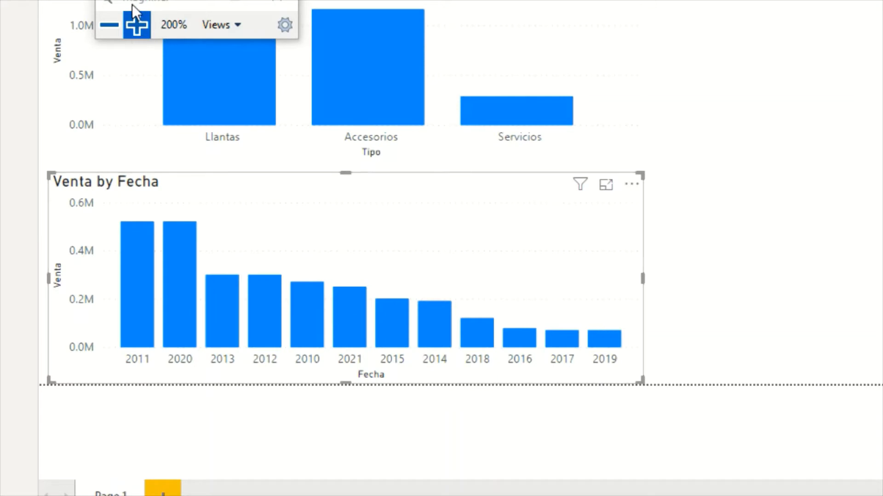
left_click(122, 29)
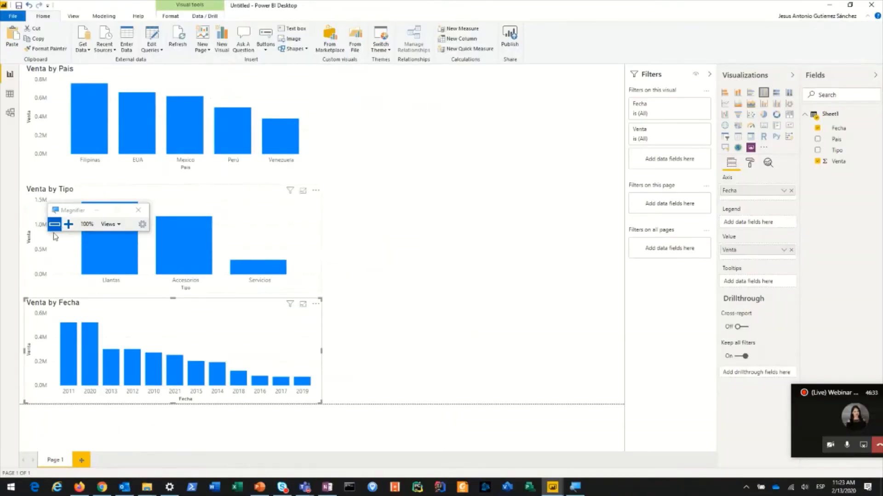
Examine the loaded Sheet1 table's Pais, Tipo, Fecha and Venta rows in the data view
left_click(17, 95)
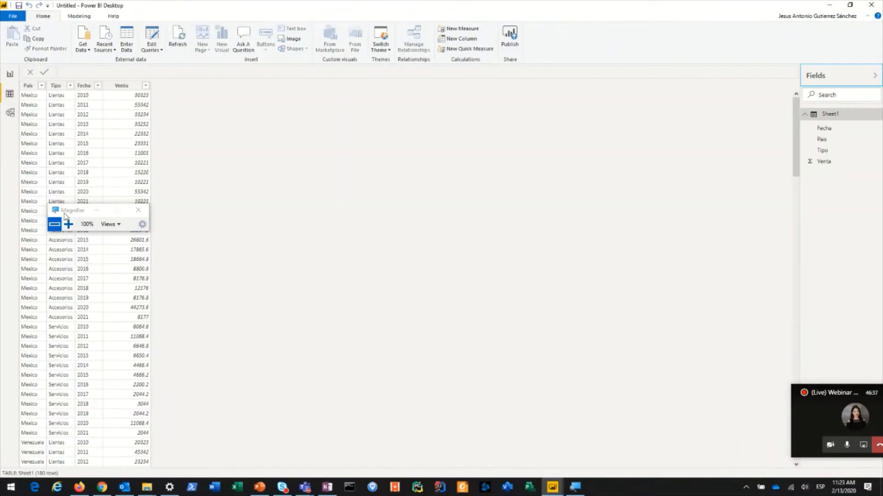
left_click(63, 227)
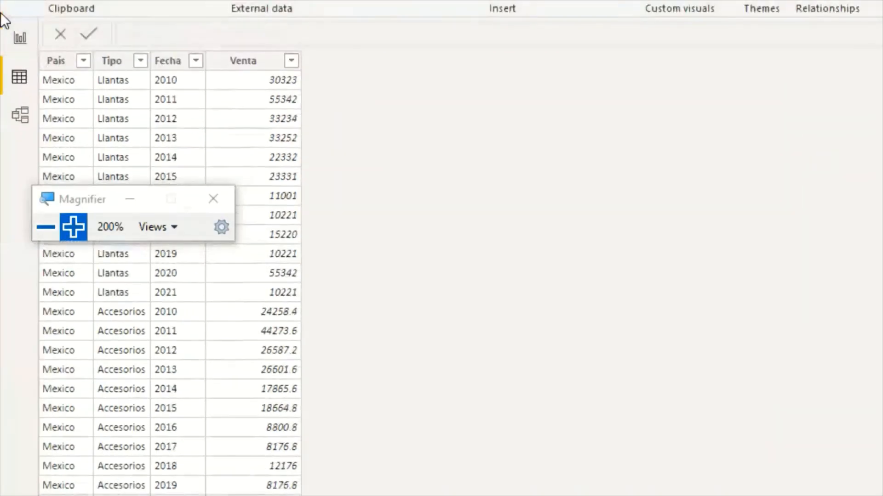
left_click_drag(84, 203, 587, 260)
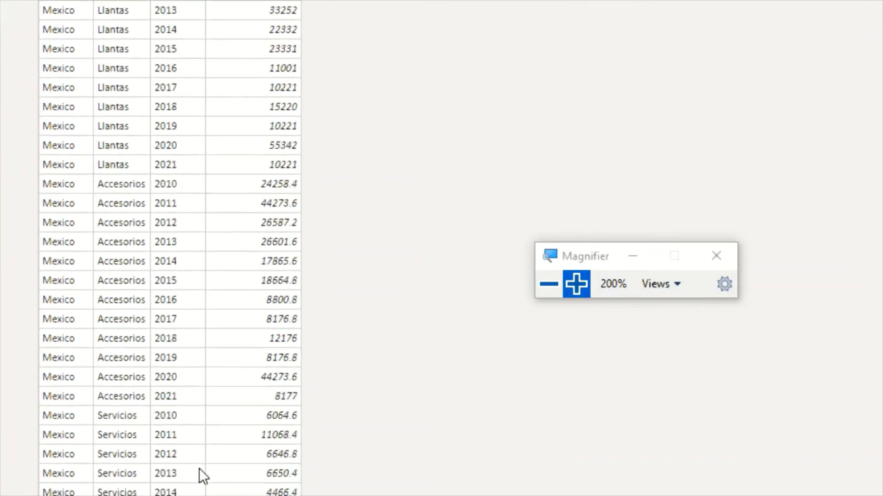
left_click(554, 285)
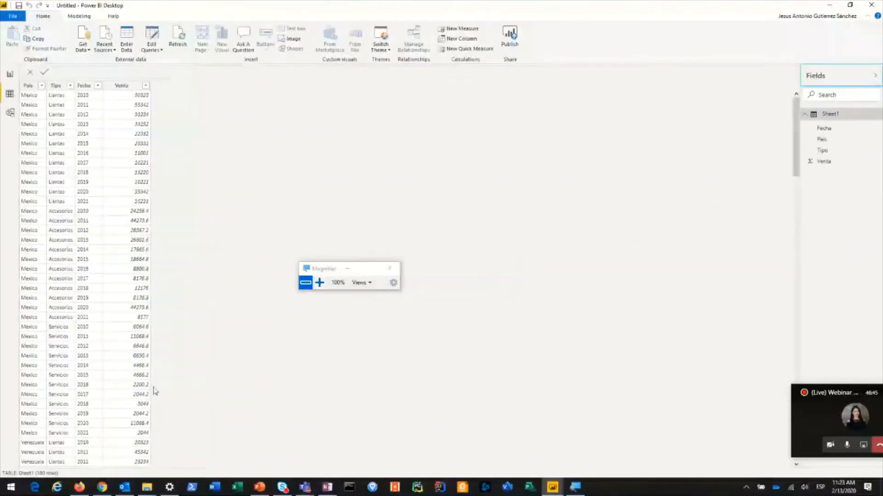
Open the UnestructuredData workbook in Excel and place its window beside the reshaped table to compare the two layouts
left_click(237, 487)
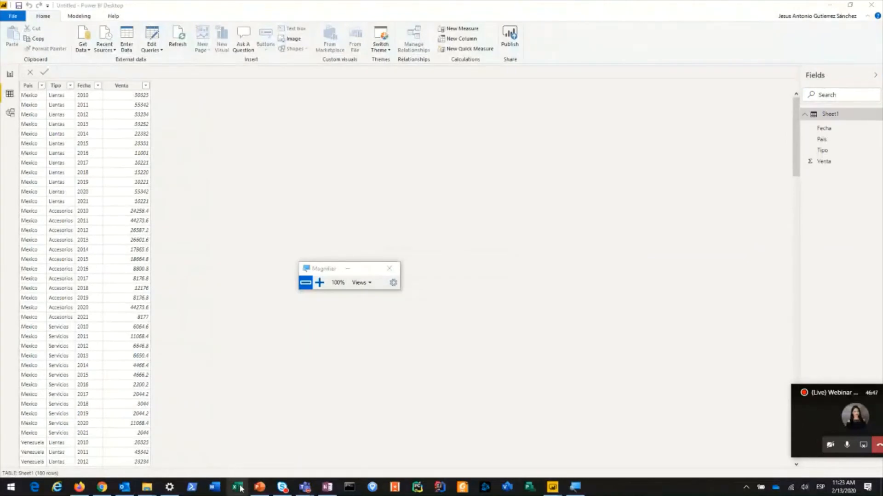
right_click(241, 488)
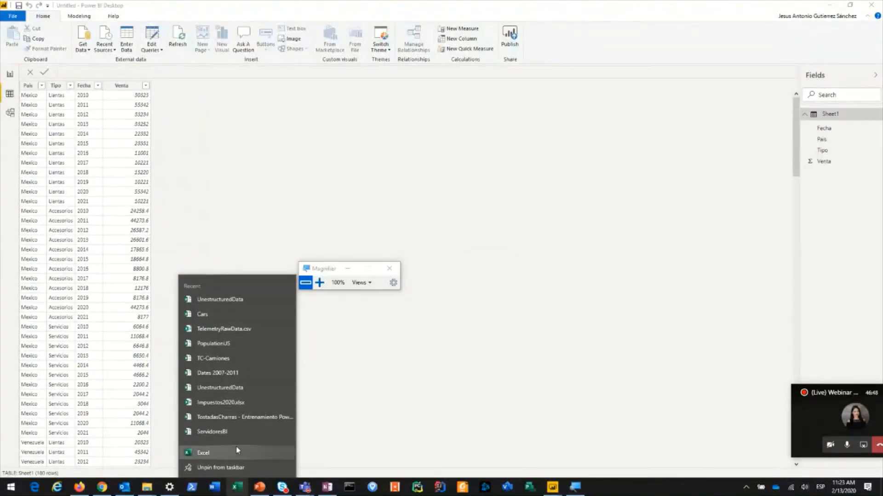
left_click(245, 306)
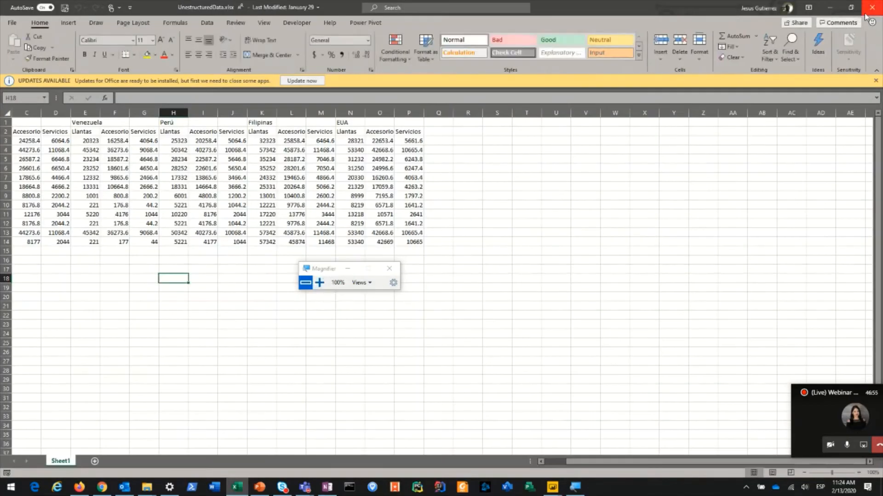
left_click(851, 8)
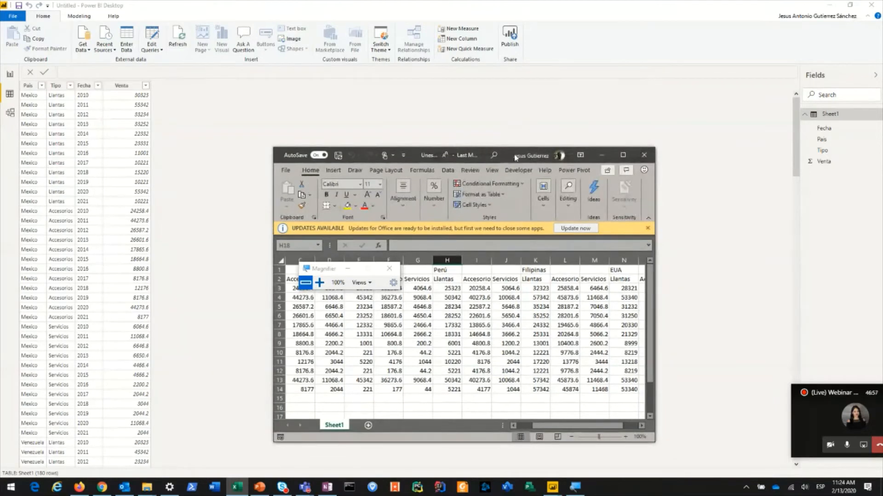
left_click_drag(515, 152, 433, 49)
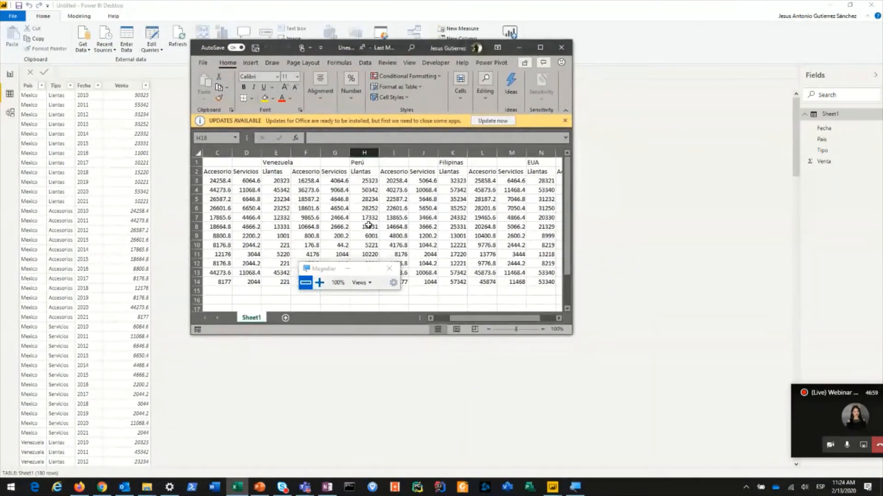
left_click(319, 282)
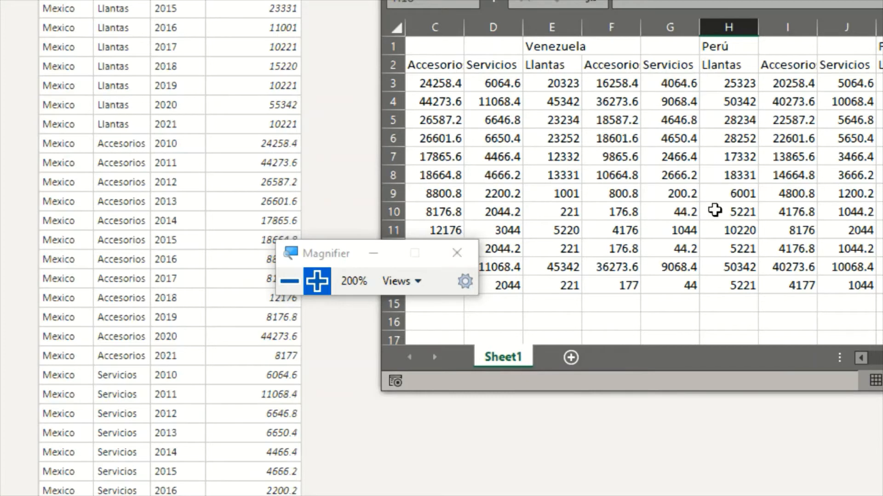
Return to the Power Query Editor and review the list of applied steps for the Sheet1 query
left_click(300, 284)
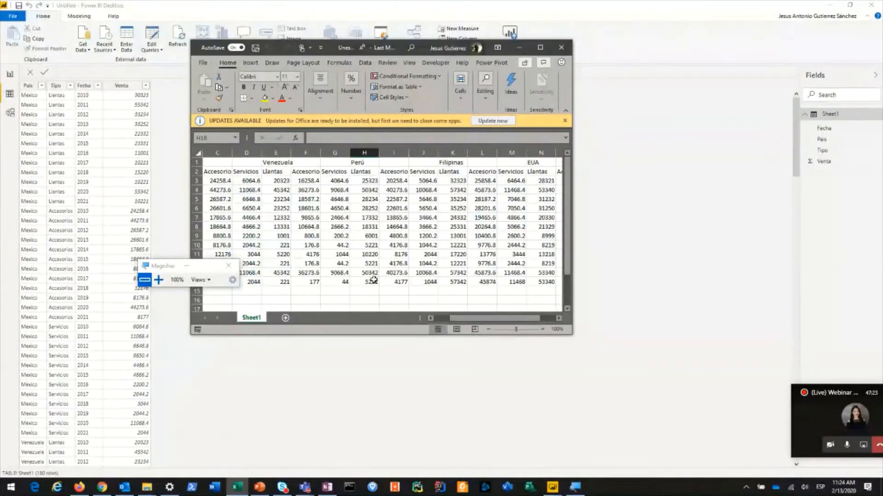
left_click(371, 291)
left_click(167, 23)
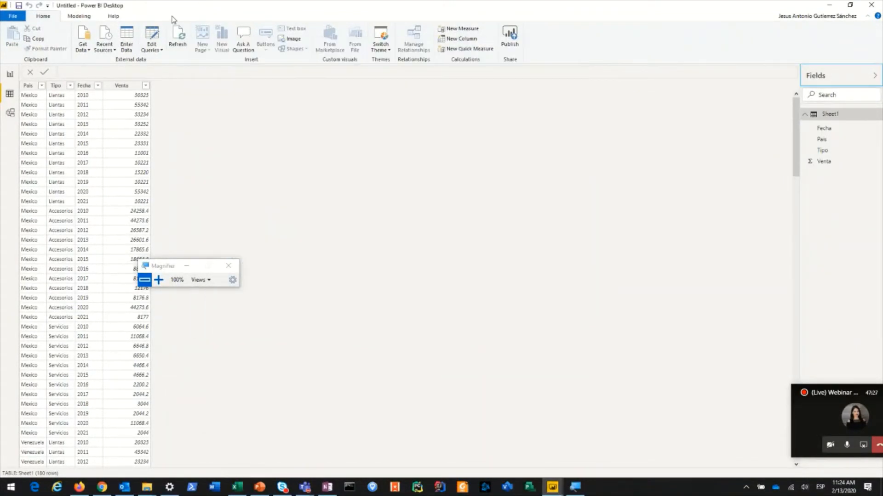
left_click(154, 37)
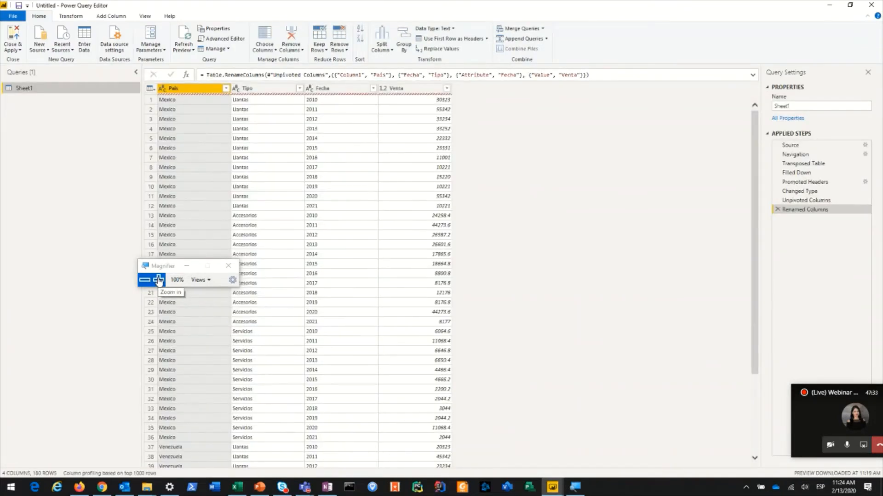
left_click(158, 280)
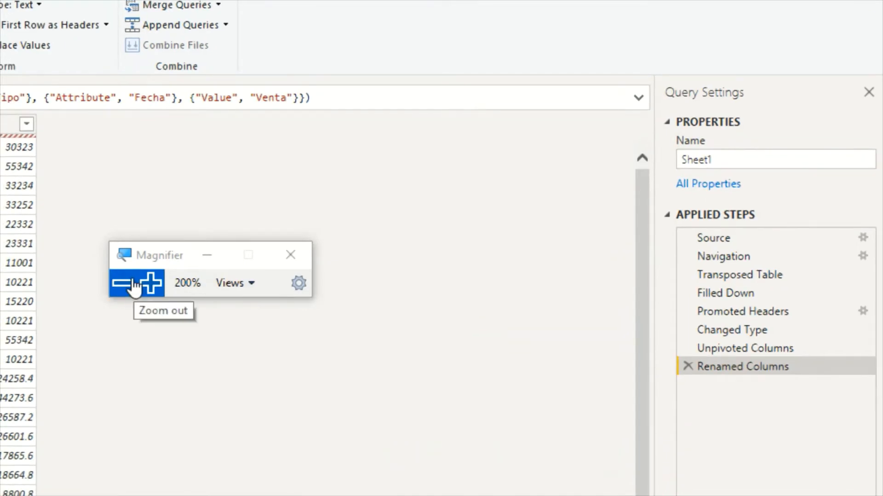
left_click(134, 286)
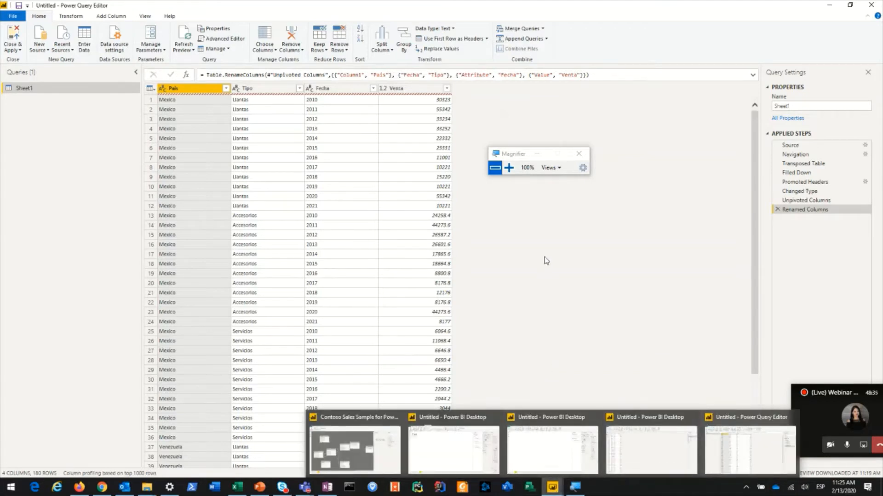
Switch to the PowerPoint webinar deck and present it from slide 9 through the table types and star schema slides to slide 13
left_click(260, 487)
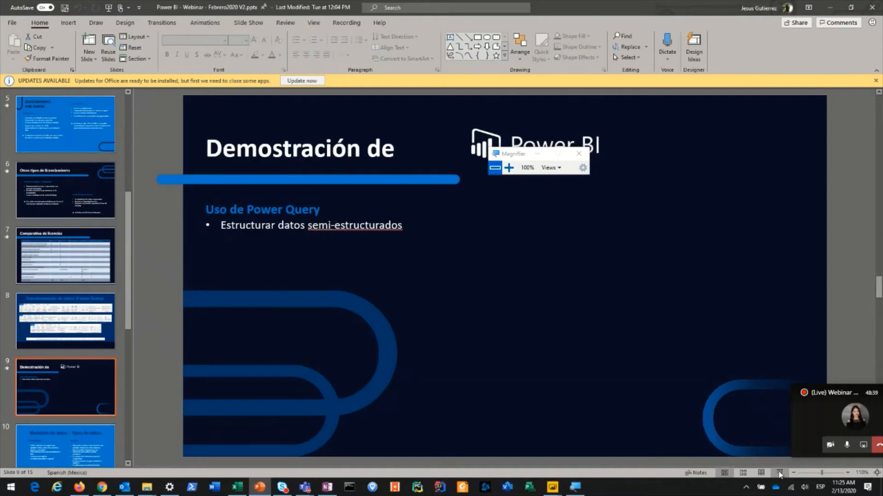
left_click(780, 475)
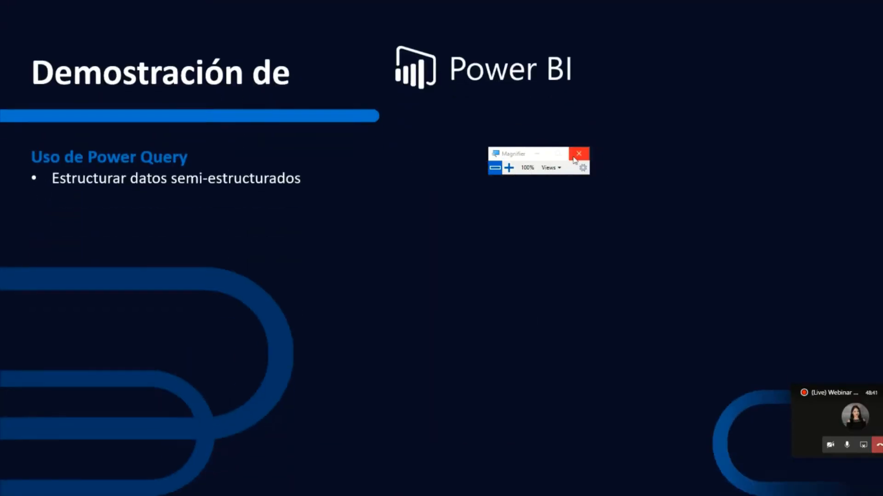
left_click(574, 160)
left_click(564, 219)
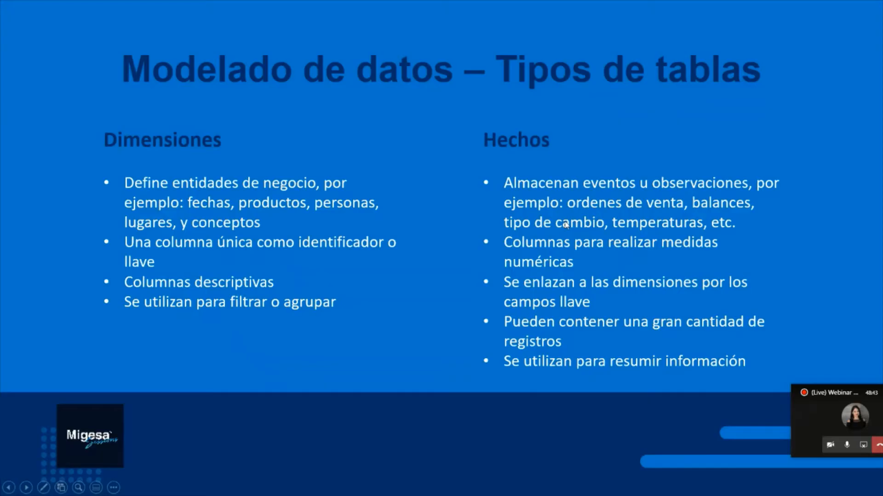
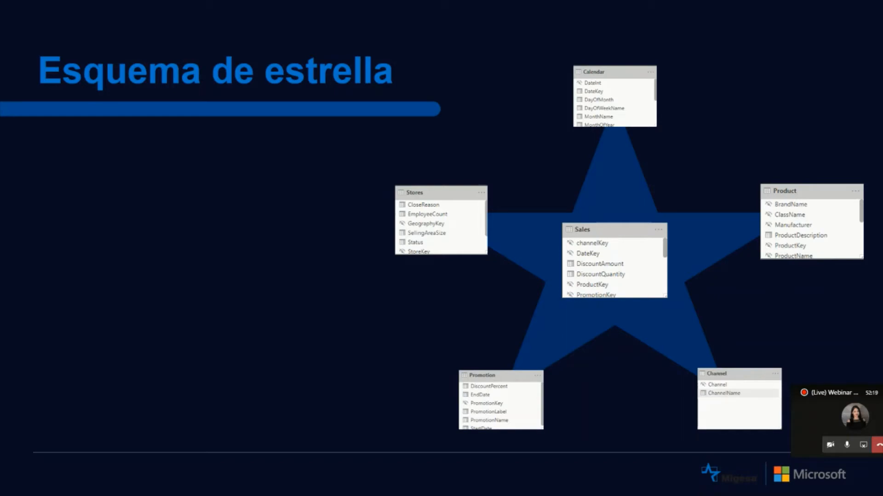
key("Right")
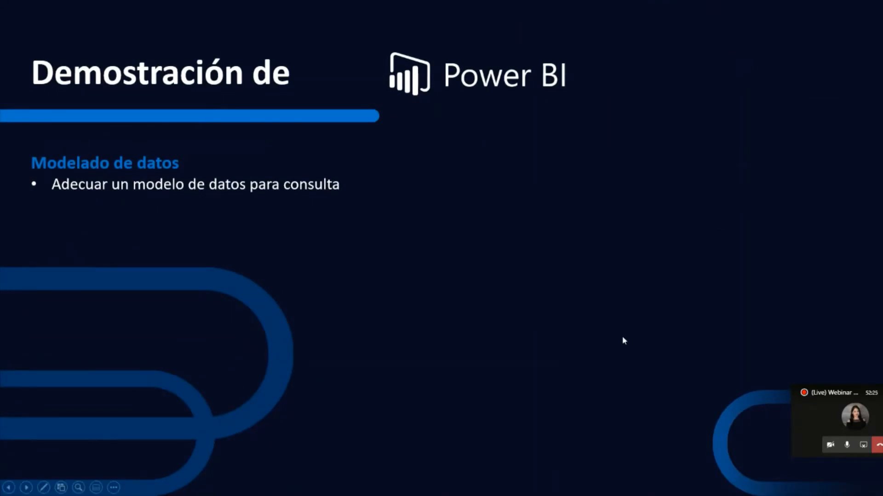
key("Escape")
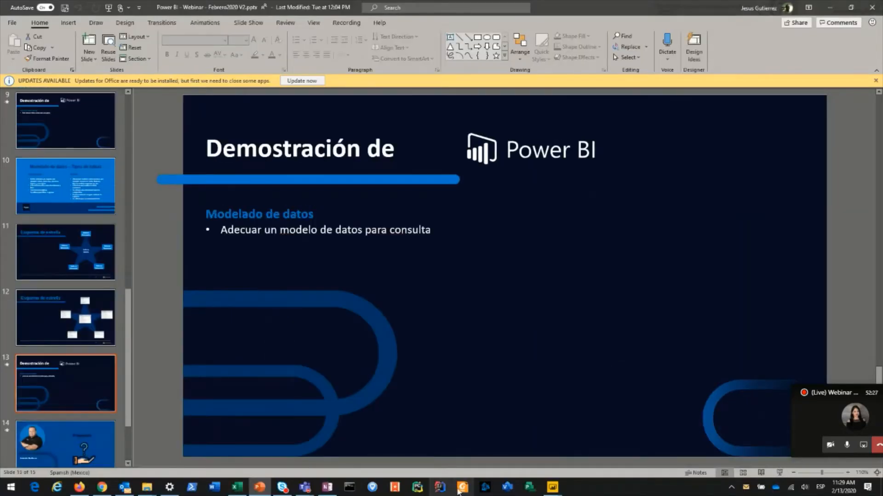
Switch to the Contoso Sales Sample model in Power BI Desktop and enlarge the screen to 200% with Magnifier, keeping its window off the tables
left_click(558, 489)
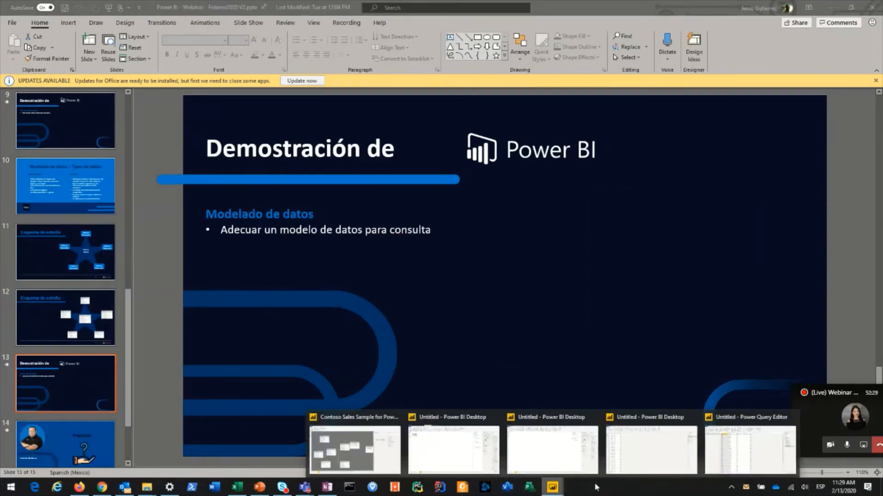
left_click(367, 470)
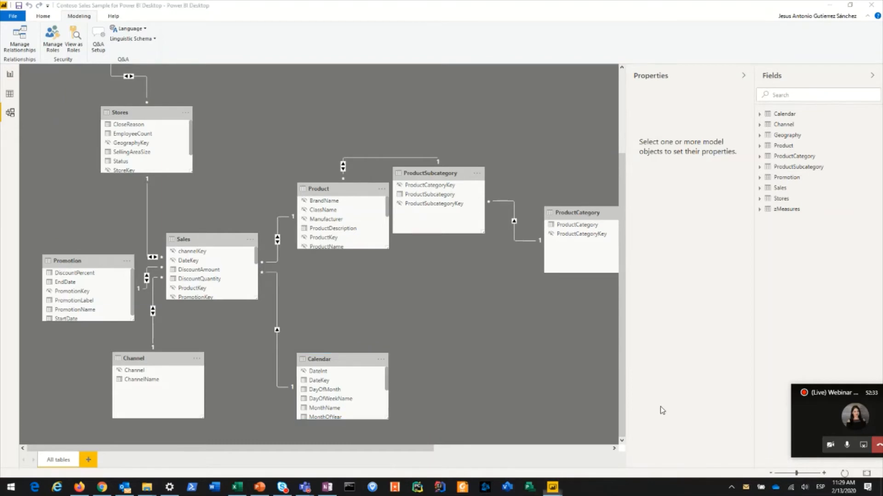
key("super")
type("mag")
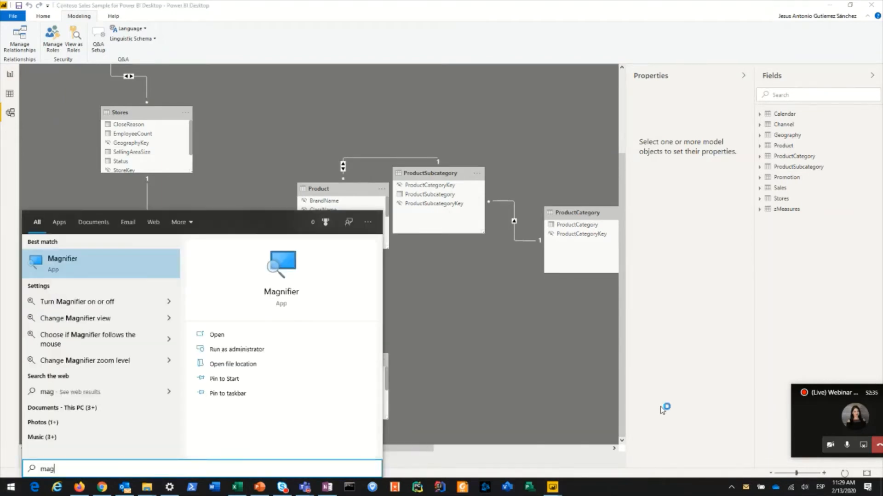
key("Return")
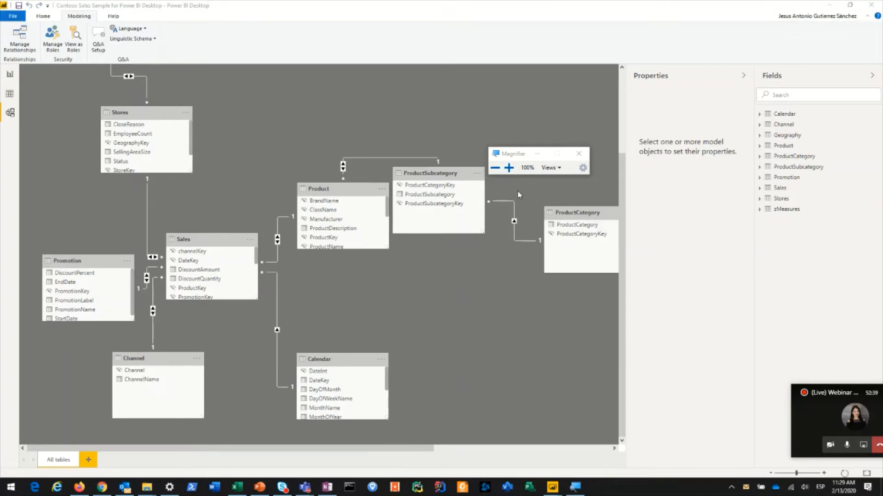
left_click(507, 168)
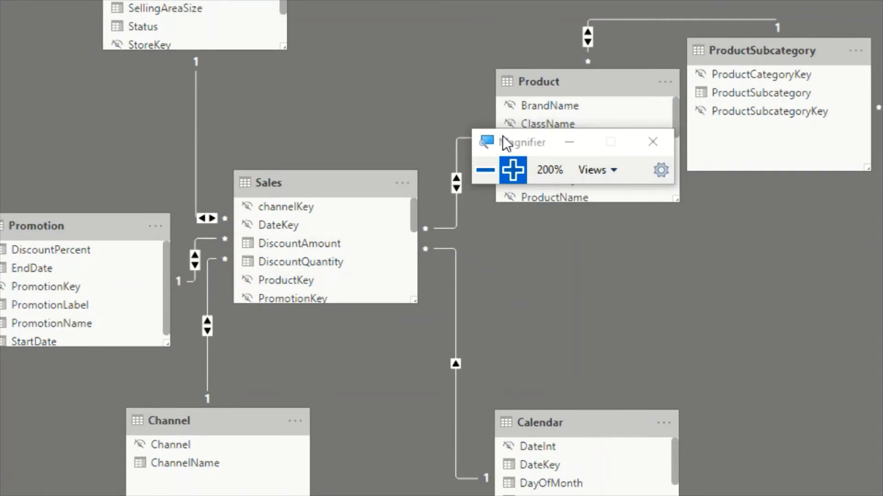
left_click_drag(507, 142, 702, 303)
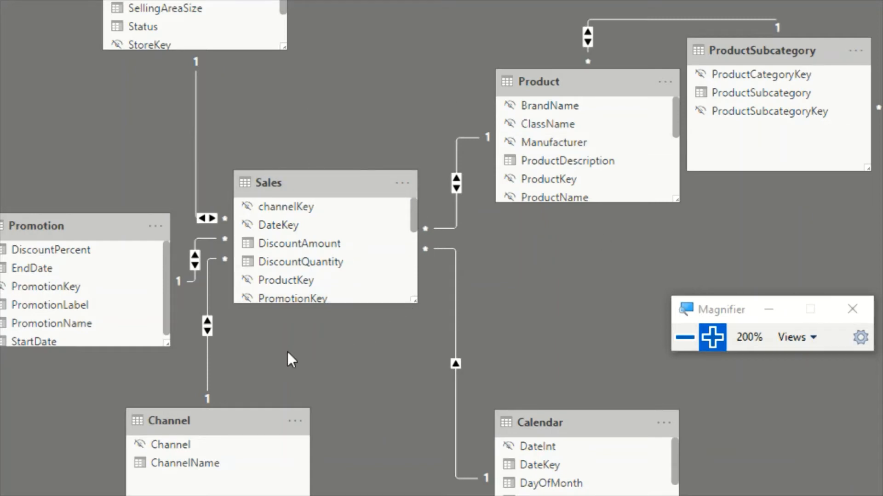
Examine the Sales table's fields in the model diagram, then the report charts and the Calendar rows in the data view
scroll(349, 225, "down", 5)
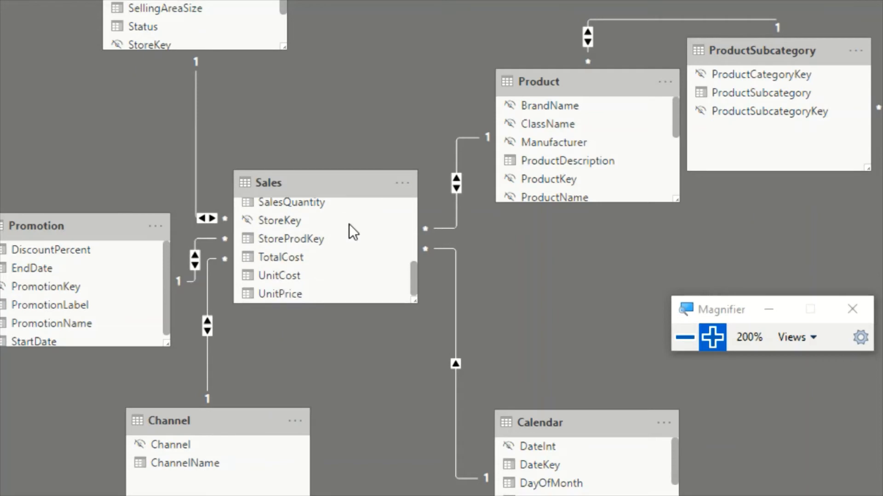
scroll(348, 224, "up", 5)
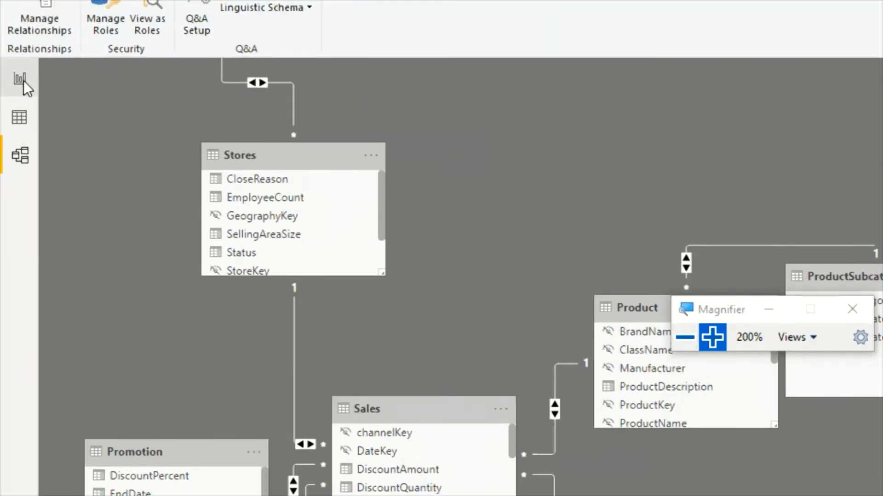
left_click(23, 81)
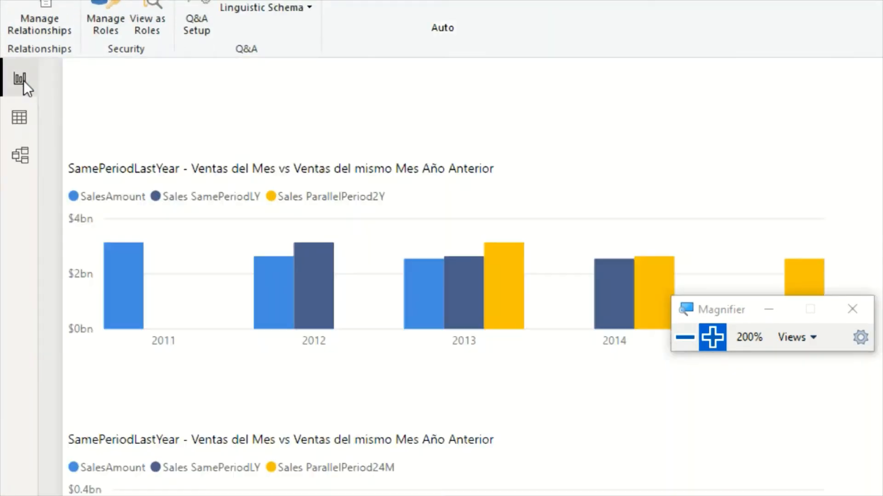
left_click(12, 129)
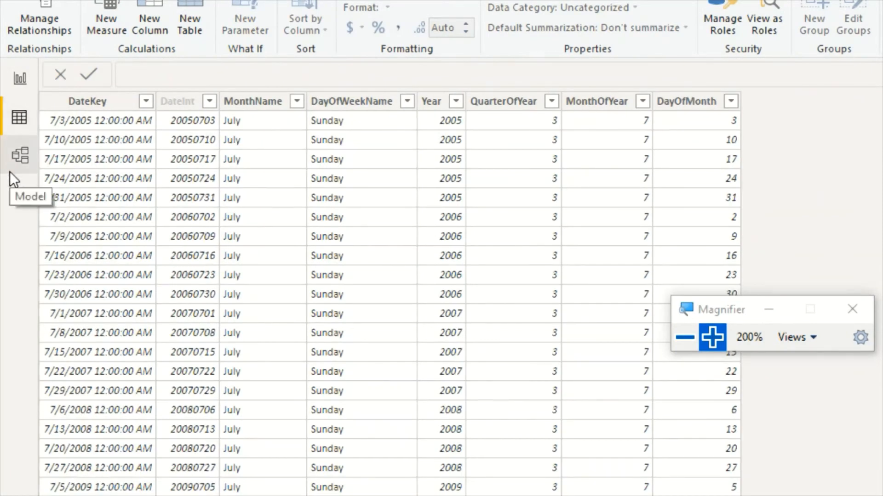
Return to the model diagram and move the Calendar table up, closer to the Product table, clear of the Magnifier window
left_click(23, 172)
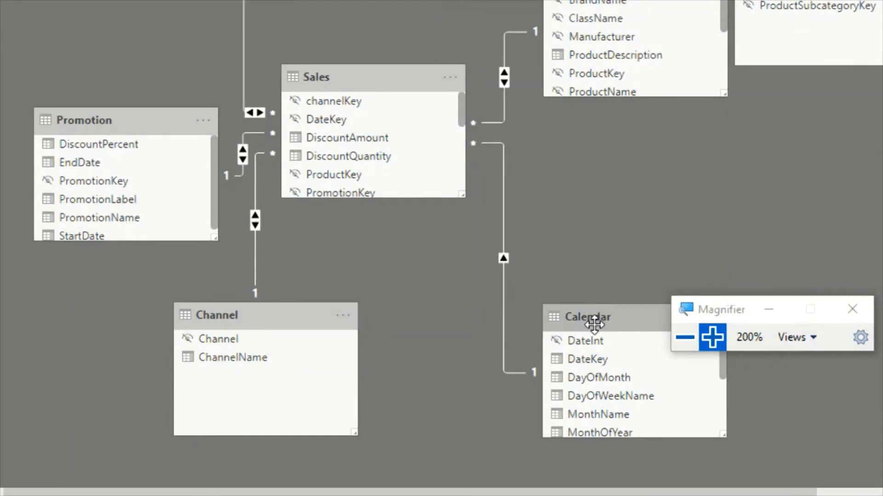
left_click_drag(587, 325, 581, 221)
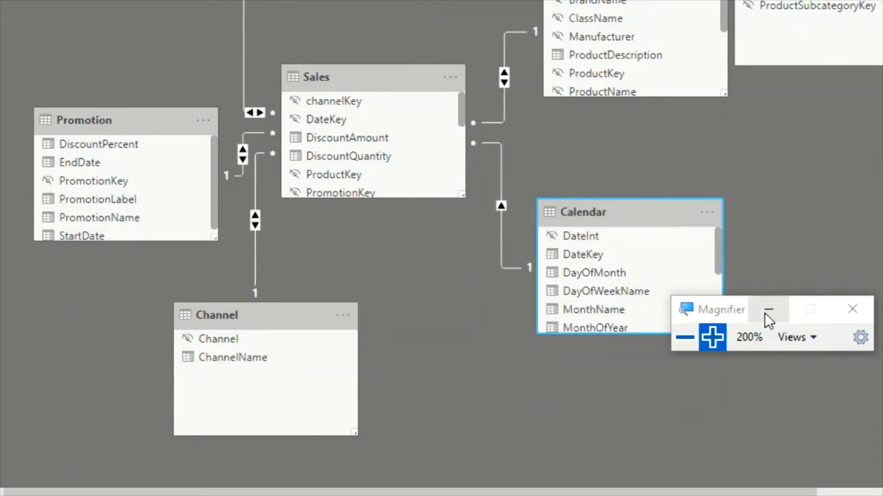
left_click_drag(710, 316, 701, 395)
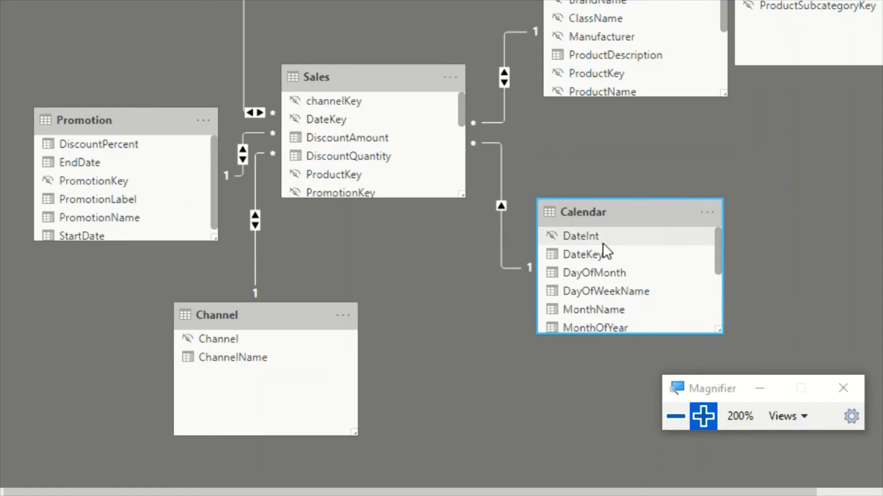
Examine the Calendar table's fields in the model diagram, down to the levels of its DateH hierarchy
scroll(644, 298, "down", 1)
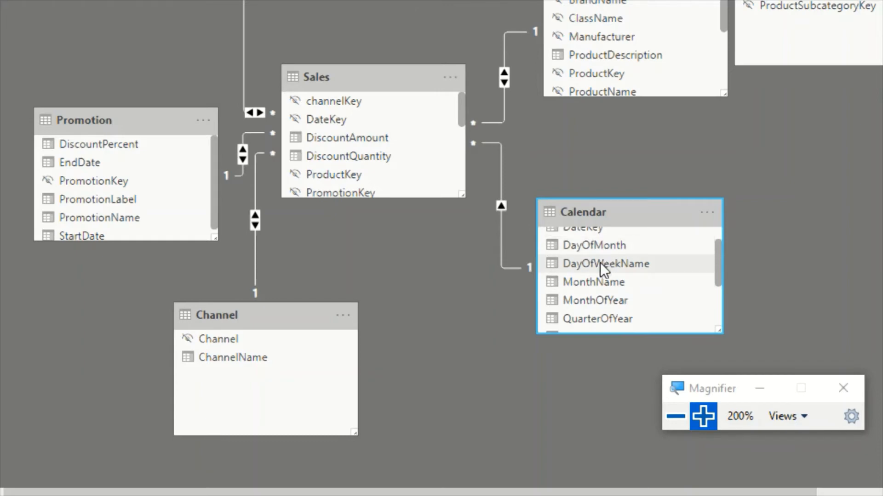
scroll(639, 274, "down", 1)
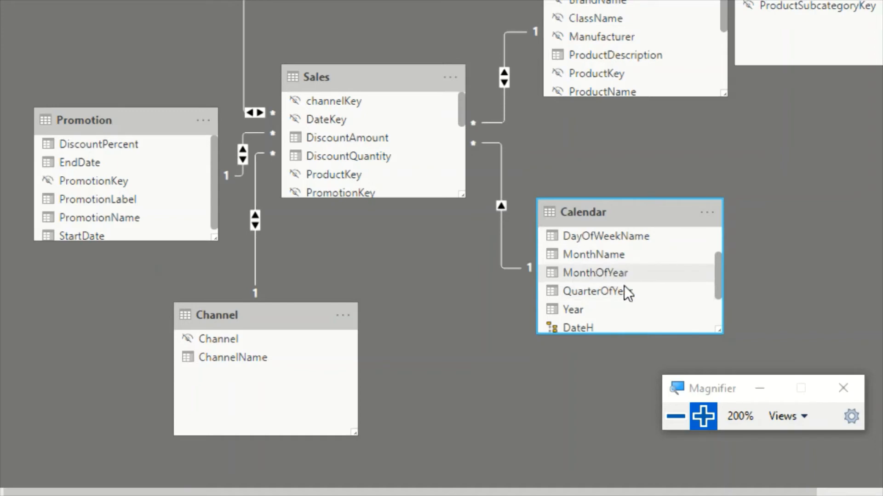
scroll(623, 289, "down", 1)
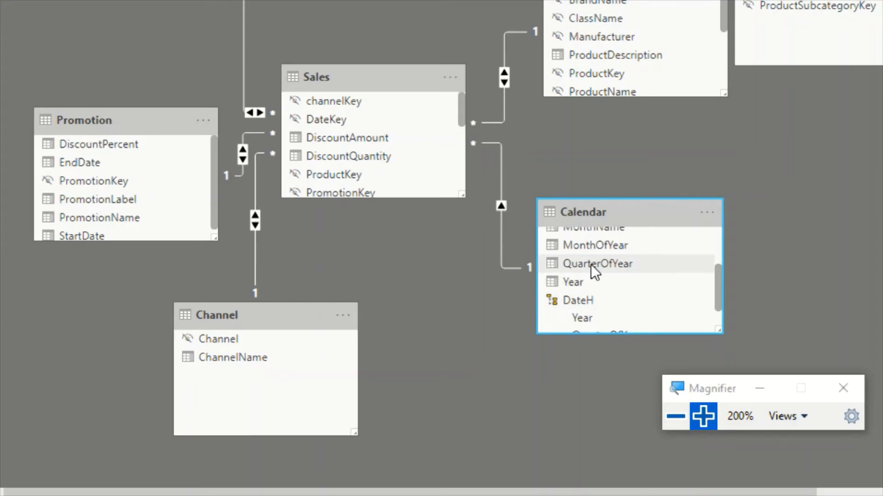
scroll(646, 267, "down", 1)
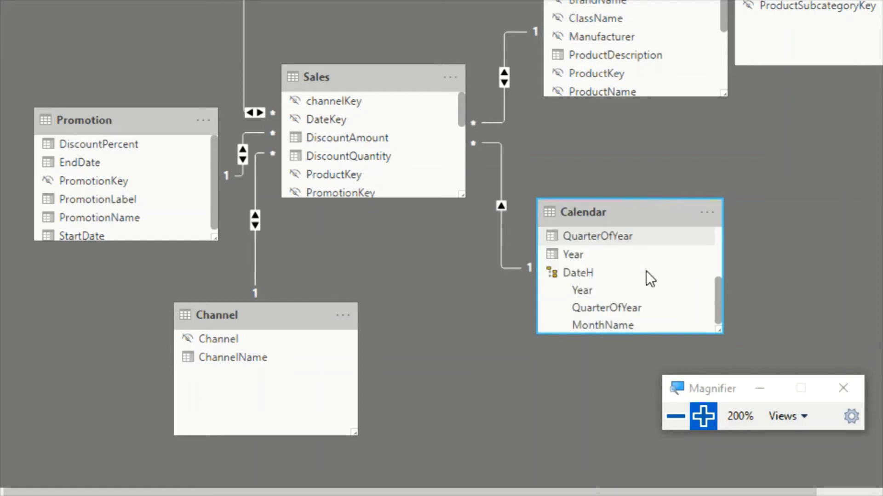
scroll(641, 280, "down", 1)
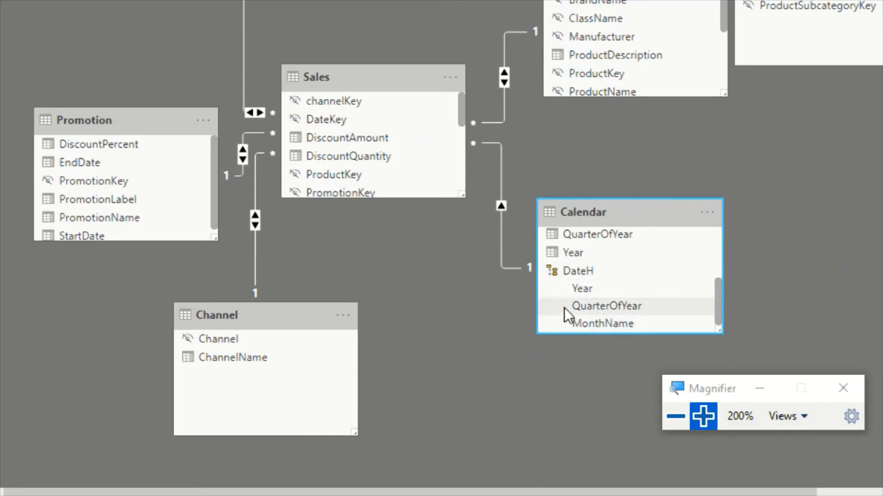
scroll(623, 254, "up", 2)
scroll(576, 277, "up", 3)
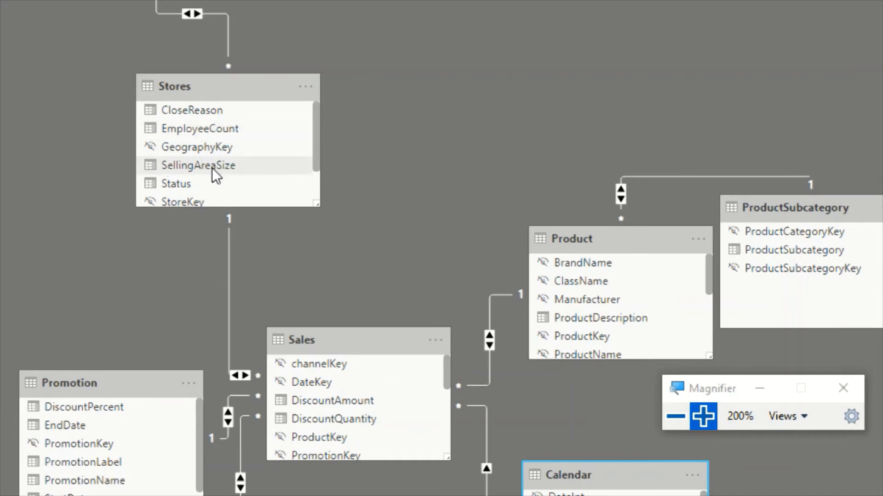
Examine the Stores table's fields and the Product table's fields, down to the levels of its ClassHierarchy
scroll(211, 156, "down", 1)
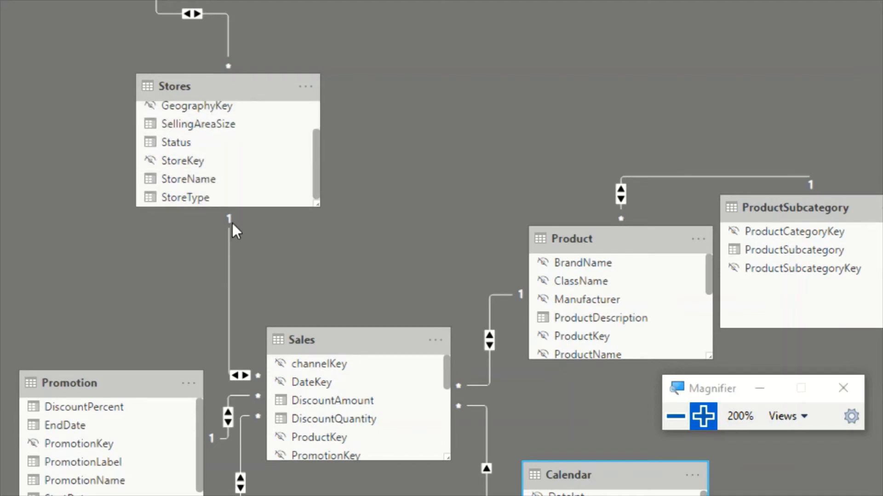
scroll(225, 167, "up", 1)
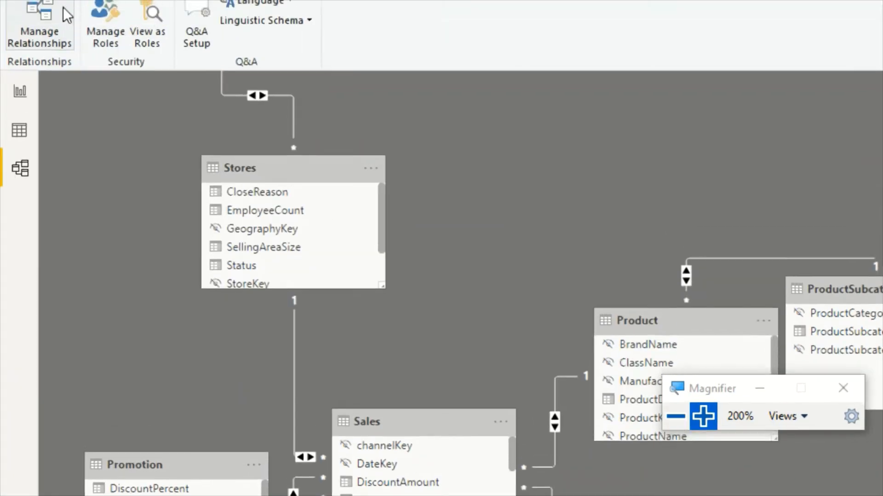
scroll(217, 140, "up", 4)
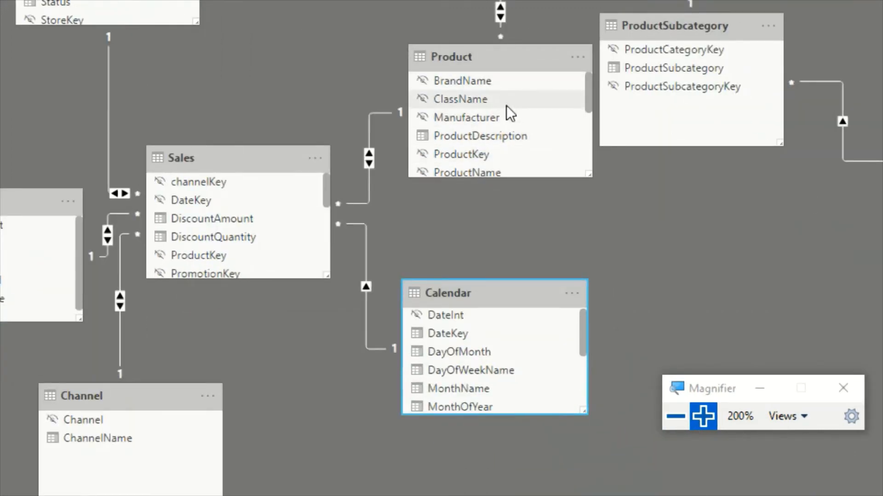
scroll(506, 106, "down", 1)
scroll(506, 106, "down", 2)
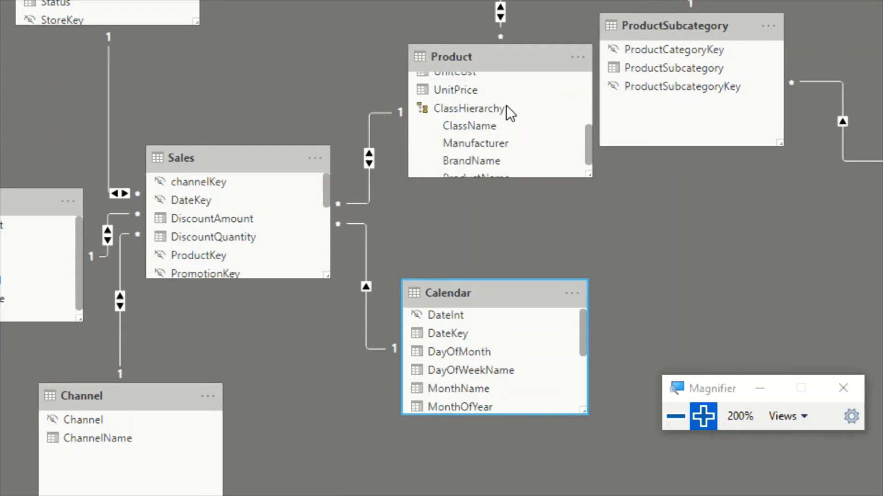
scroll(506, 106, "down", 1)
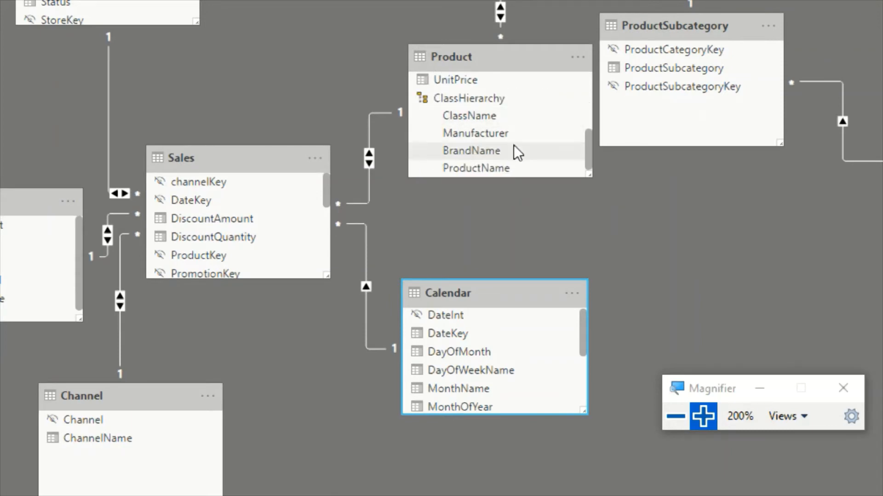
Move the ProductSubcategory table farther up and away from the Product table in the model diagram
scroll(517, 151, "up", 3)
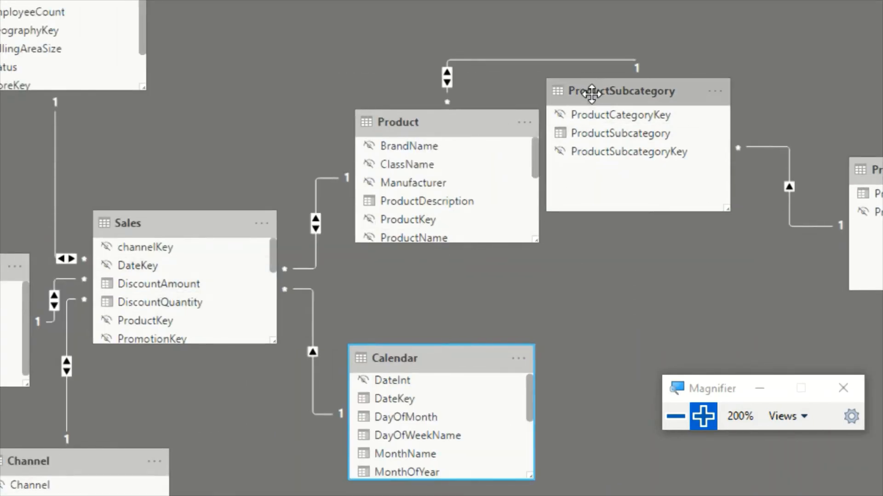
left_click_drag(591, 91, 631, 28)
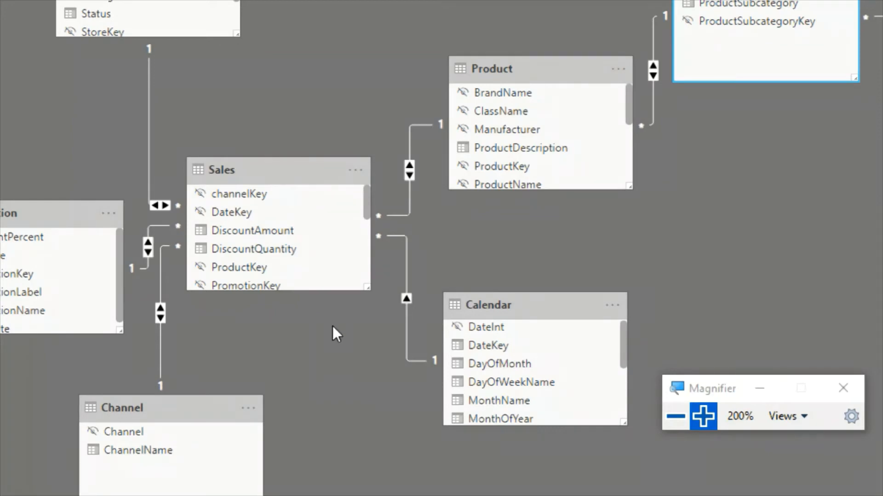
Set the cross filter direction of the relationship between Sales and Calendar to Both and save it
left_click(401, 326)
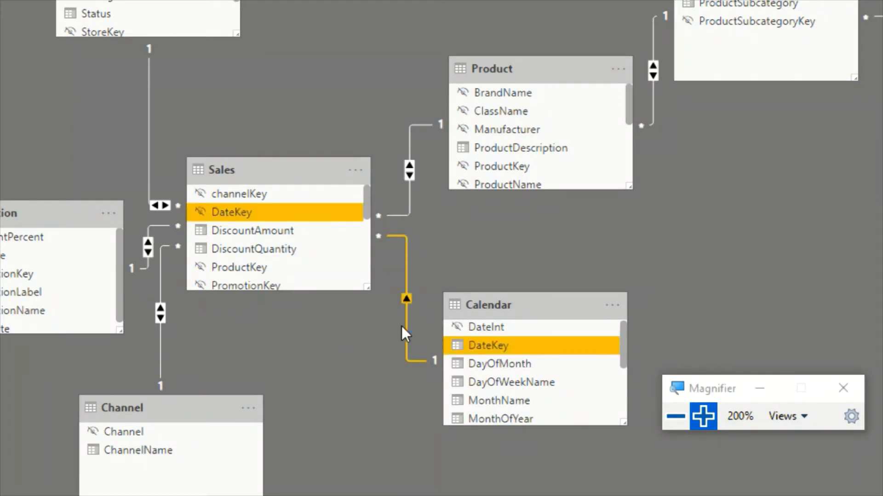
double_click(402, 327)
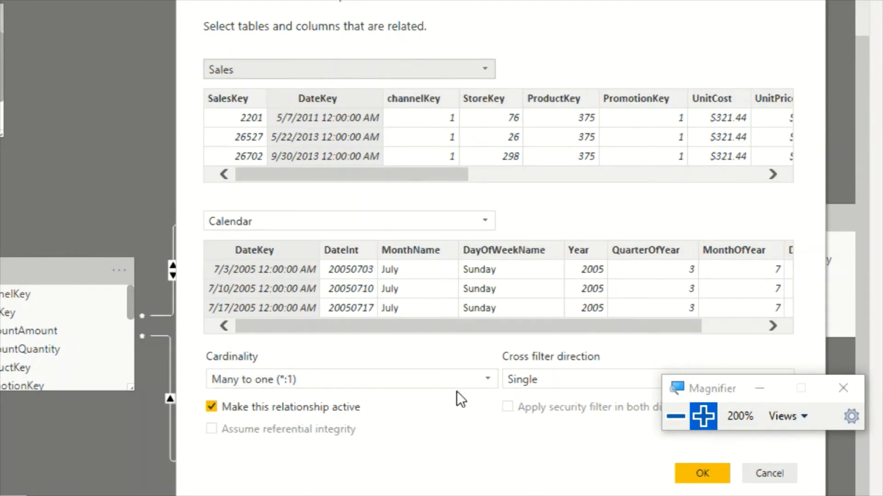
left_click_drag(707, 385, 721, 434)
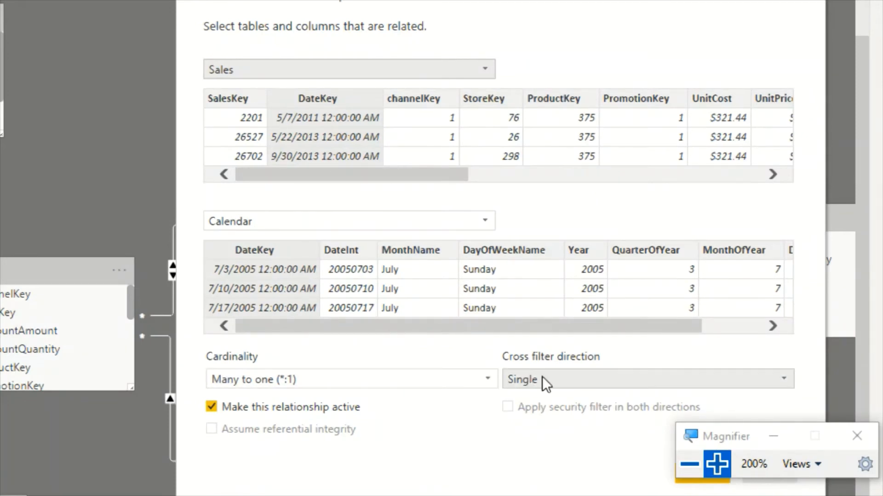
left_click(588, 380)
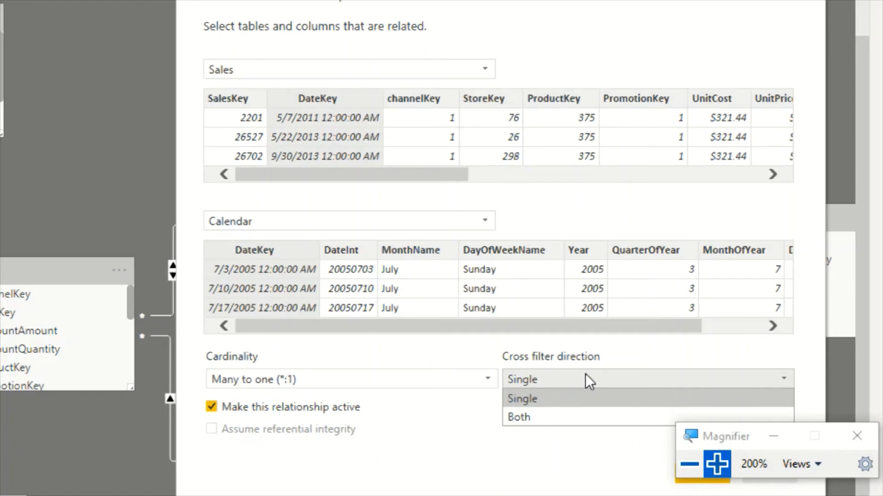
left_click(550, 418)
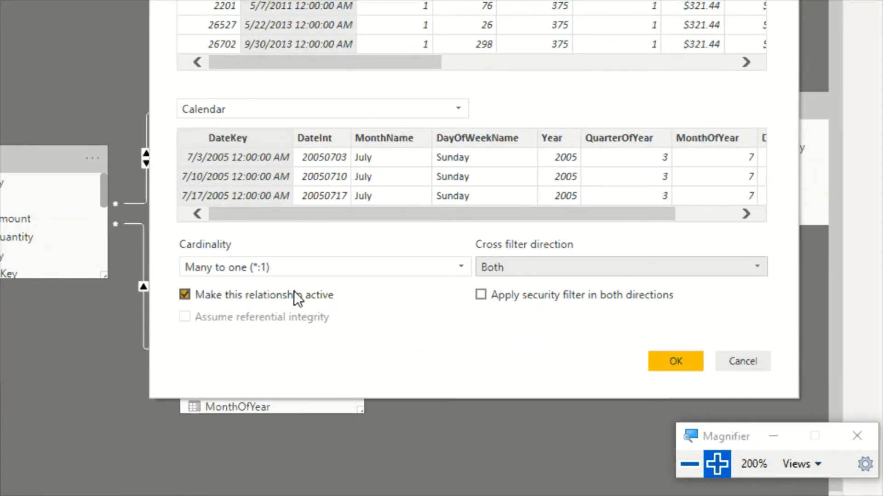
left_click(679, 365)
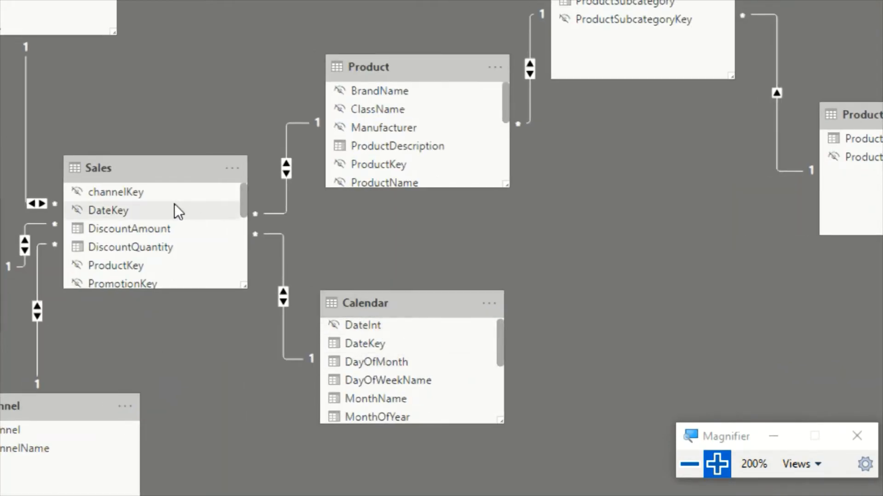
left_click(282, 247)
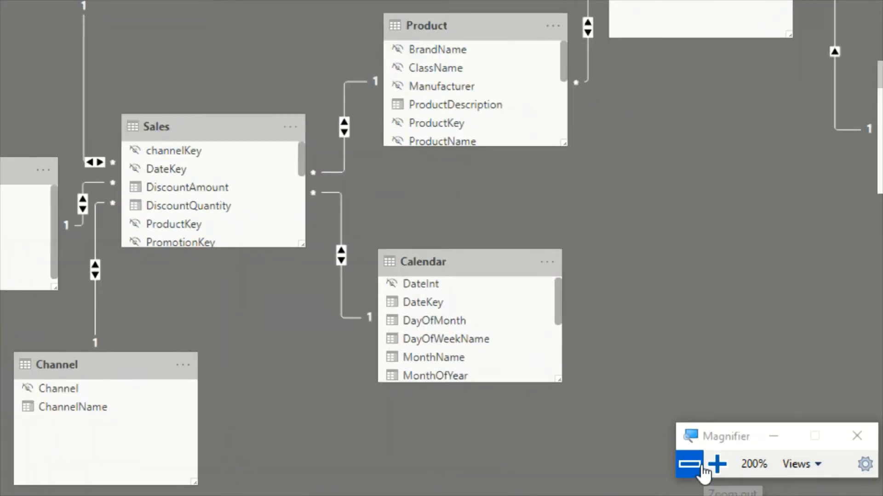
Reset the screen magnification to 100%, switch to the untitled report containing TelemetryRawData, and show that table's rows in the data view
left_click(703, 467)
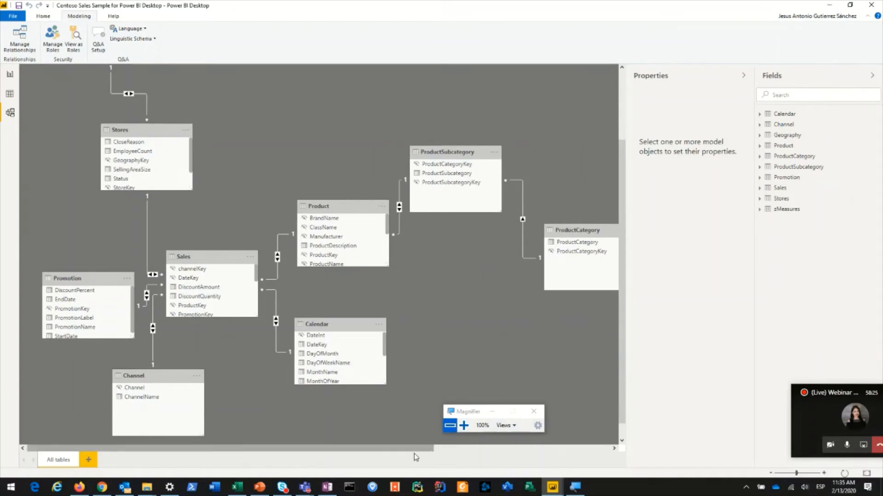
left_click(547, 491)
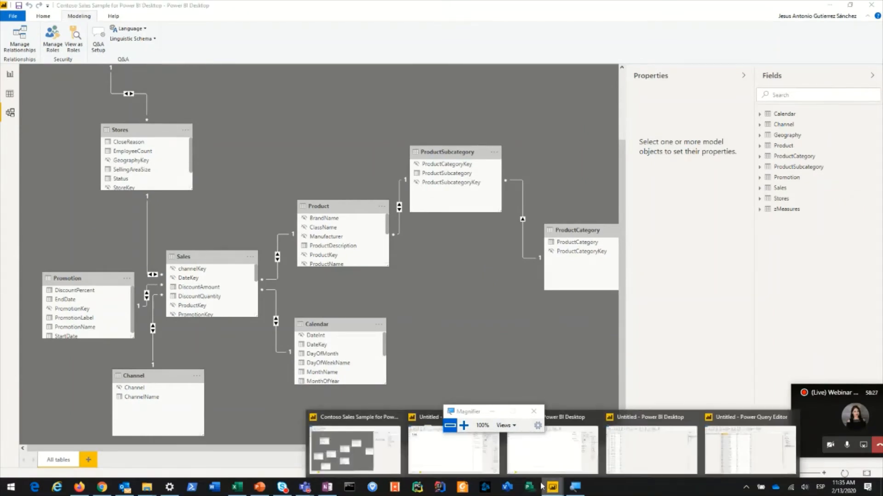
mouse_move(607, 473)
mouse_move(534, 463)
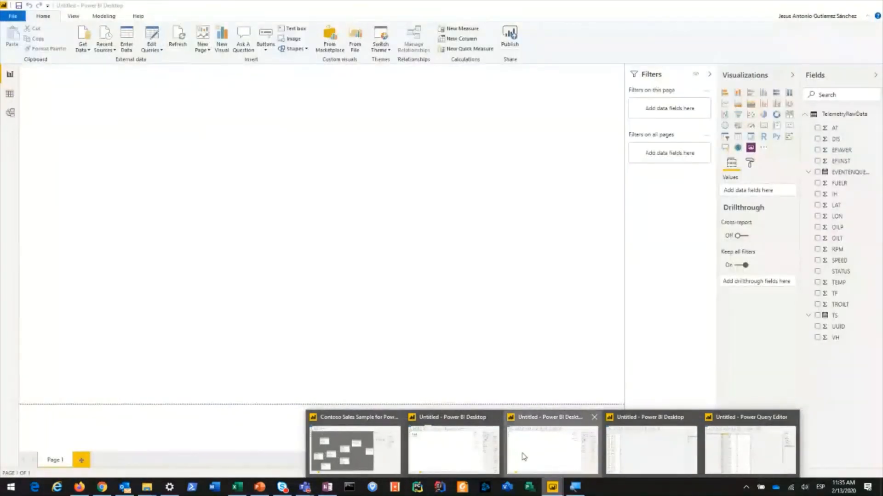
left_click(524, 457)
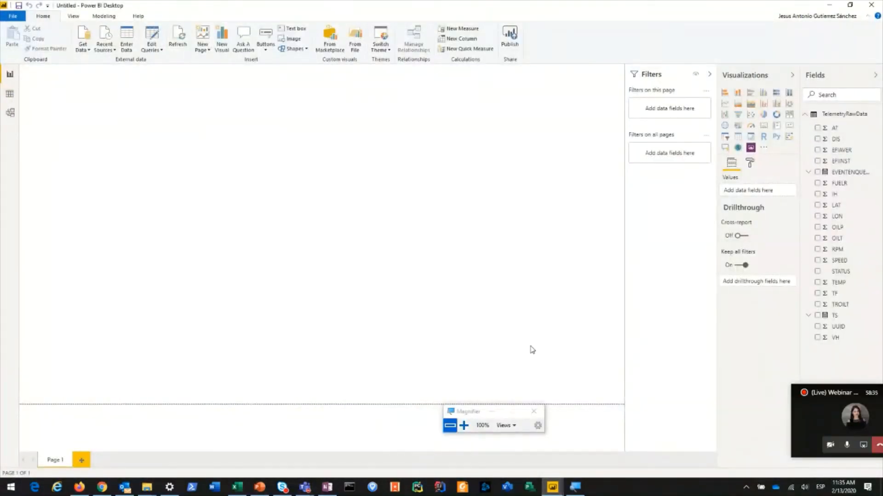
left_click(10, 92)
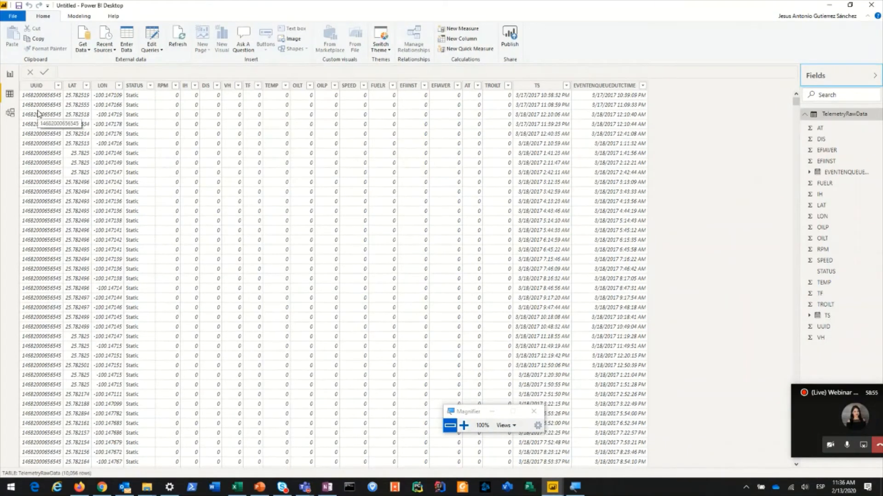
Magnify the screen to 200% and set the LAT column's data category to Latitude
left_click(464, 426)
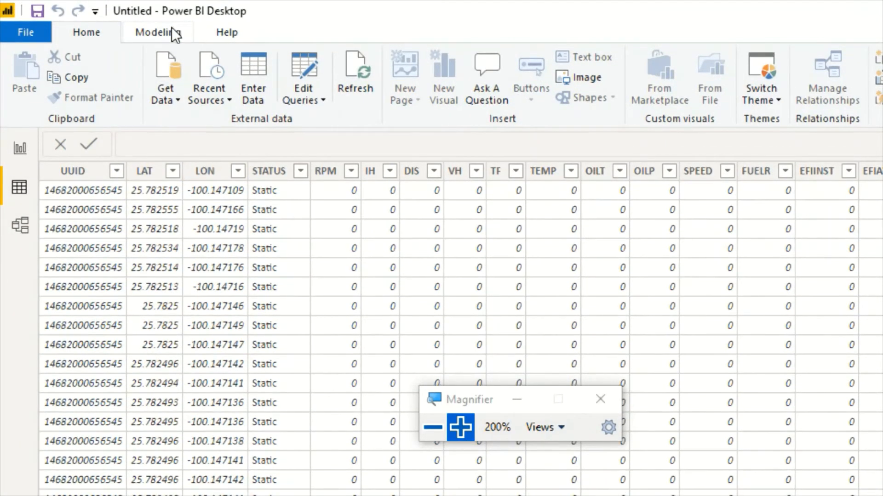
left_click(173, 25)
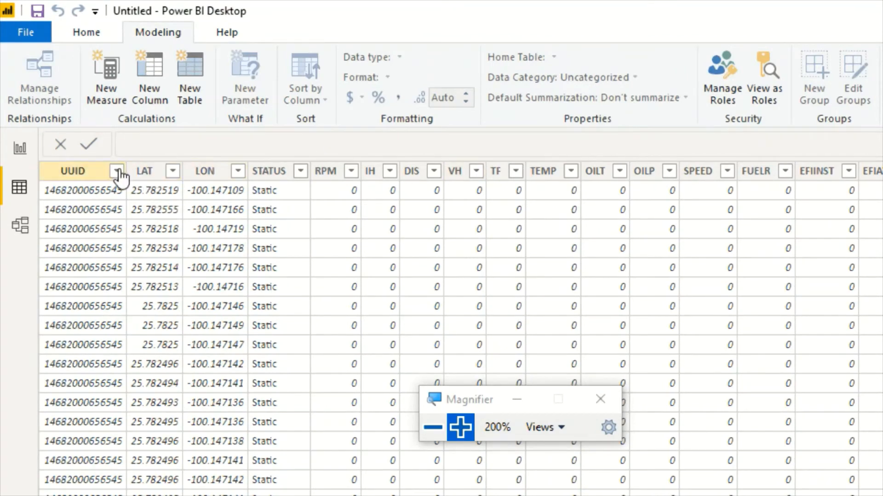
left_click(145, 173)
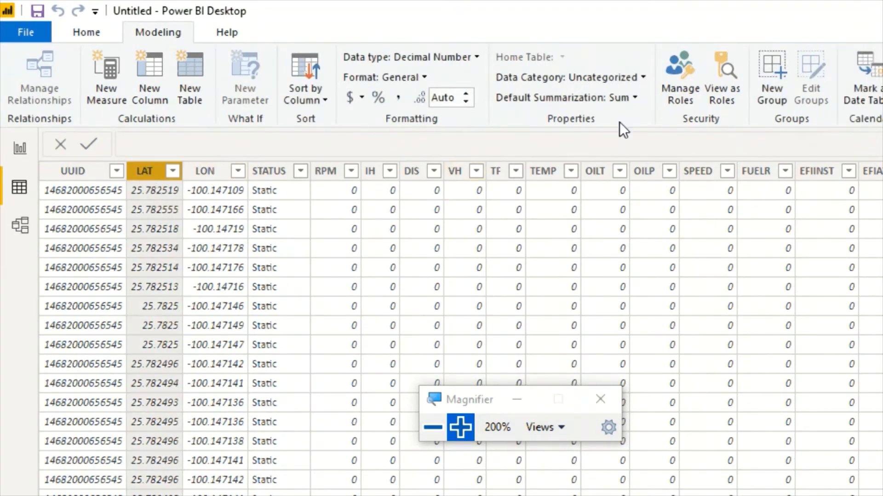
left_click(642, 77)
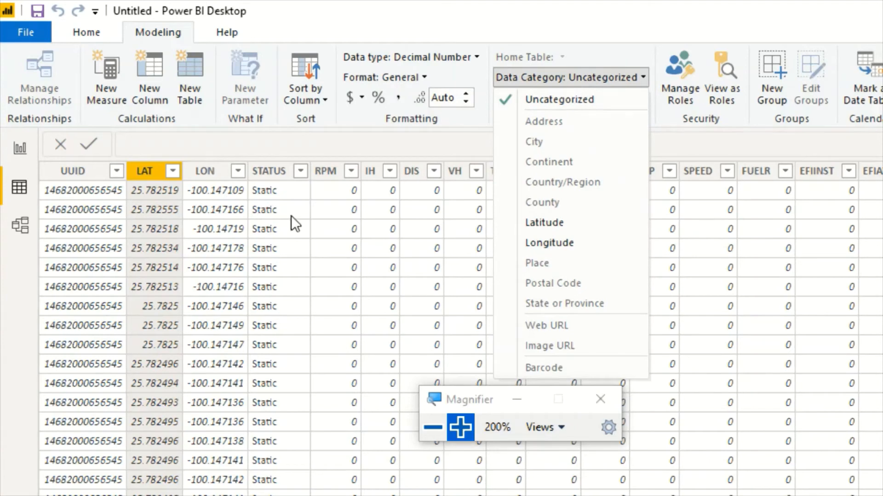
left_click(574, 225)
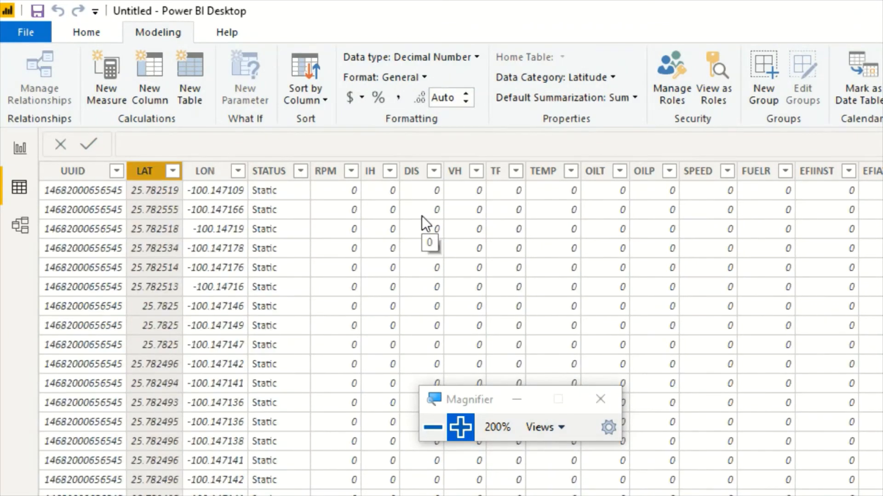
Set the LON column's data category to Longitude and return to the report view with its field list magnified to 200%
left_click(226, 172)
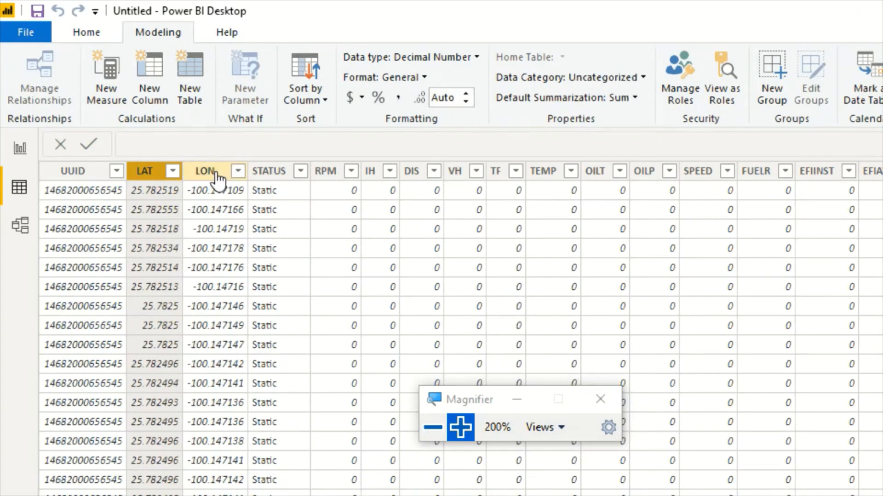
left_click(642, 79)
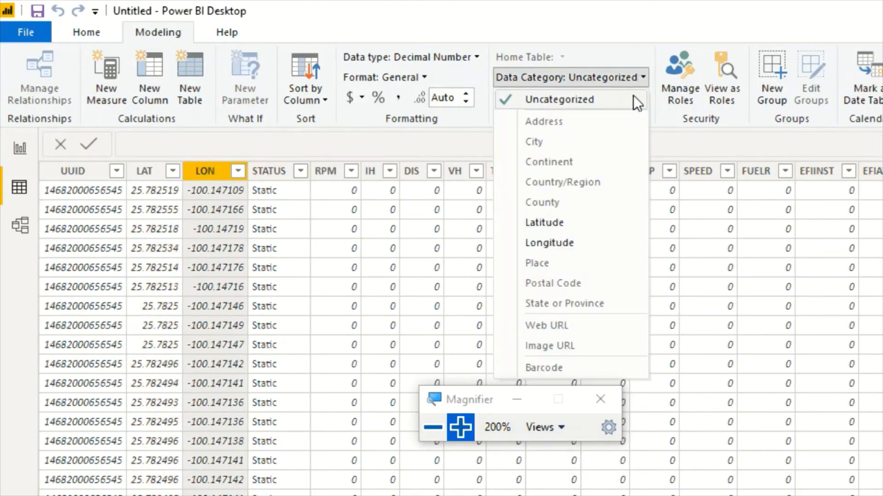
left_click(555, 244)
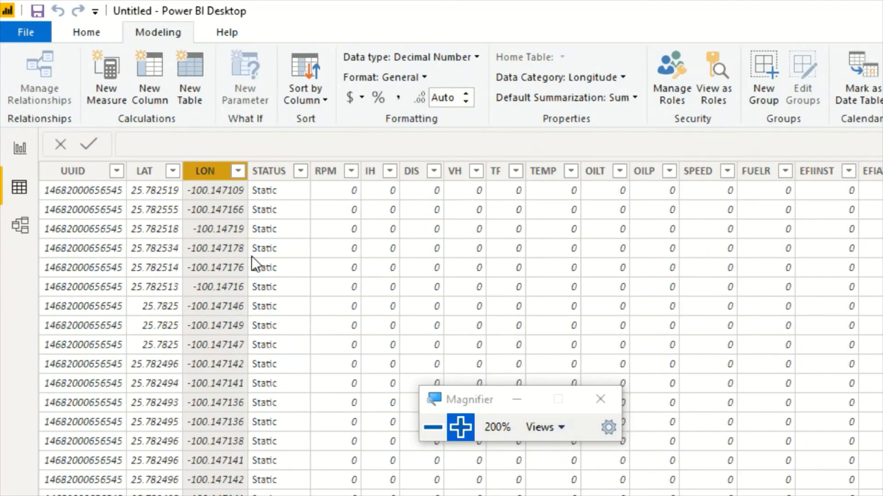
left_click(9, 153)
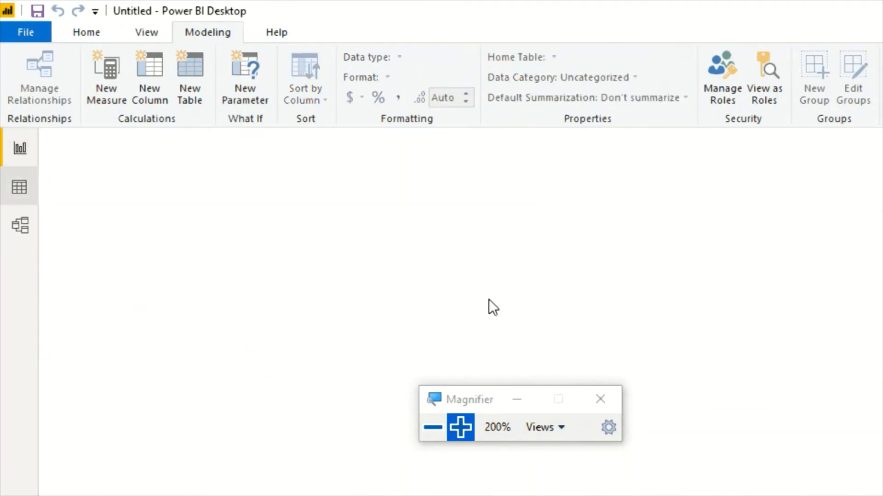
left_click(432, 429)
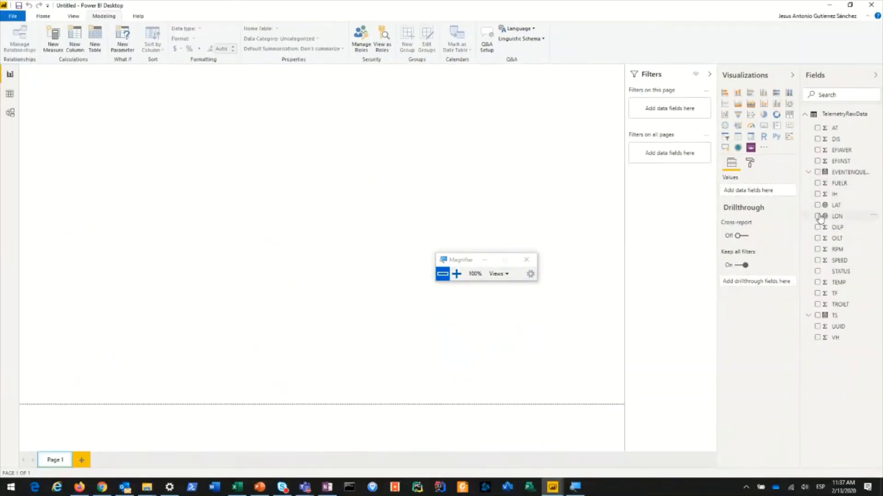
left_click(456, 274)
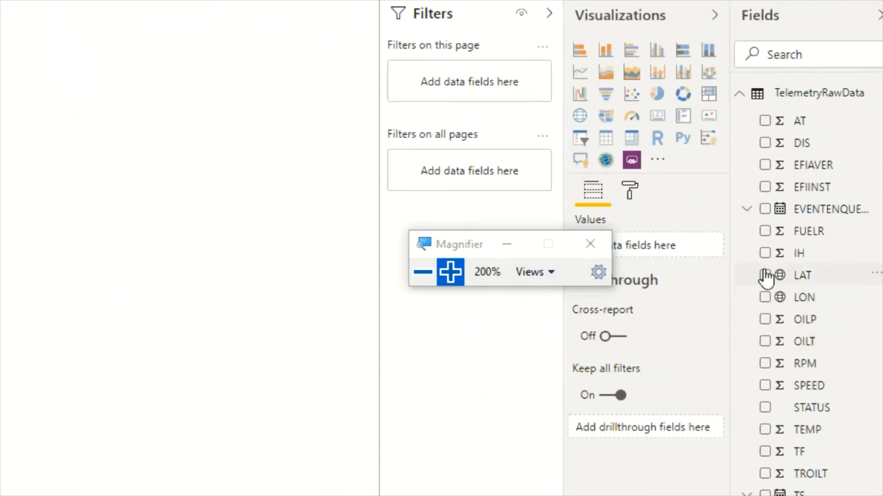
Try to build a map from averaged LAT and LON with EVENTENQUEUEDUTCTIME as its size, and open the visual's error details
left_click(764, 275)
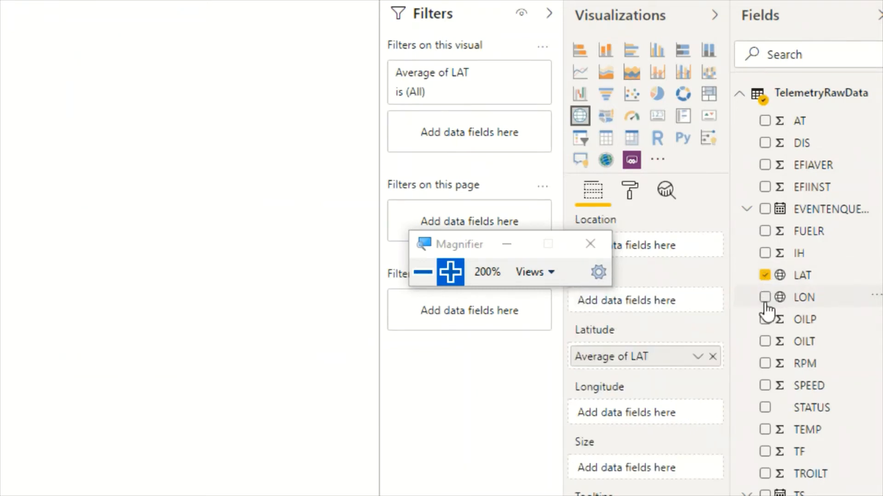
left_click(765, 298)
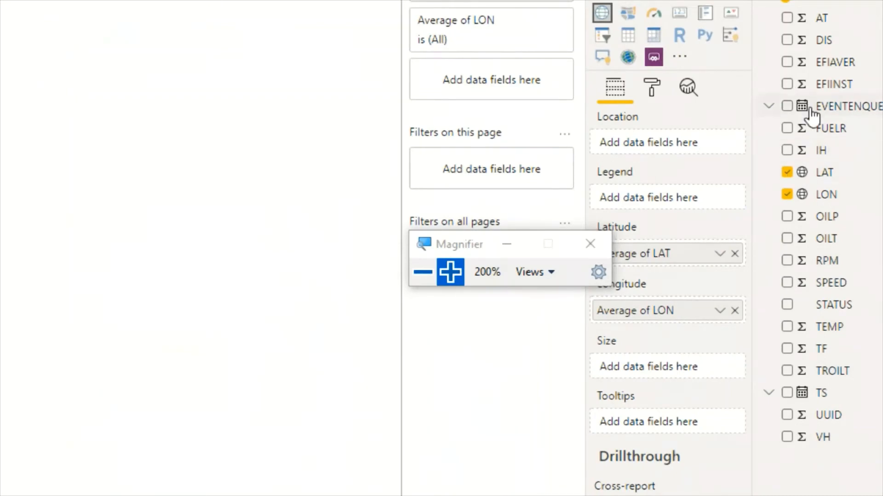
left_click_drag(818, 106, 617, 352)
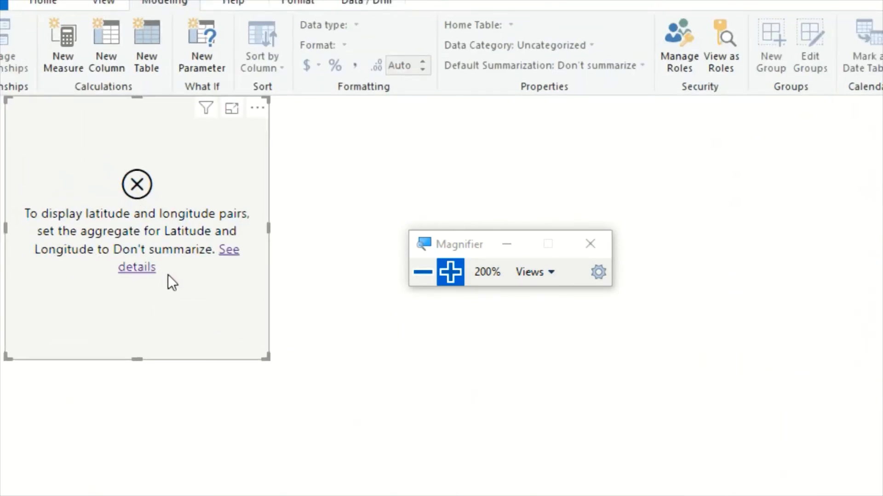
left_click(228, 250)
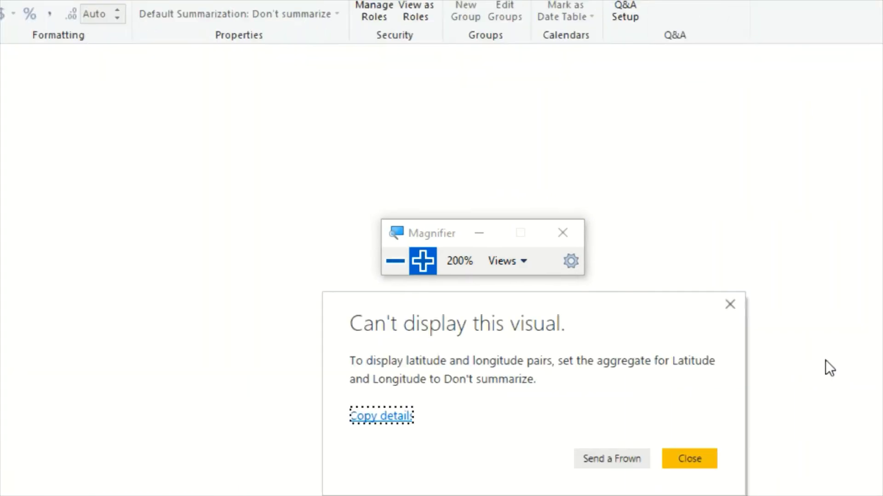
left_click(452, 433)
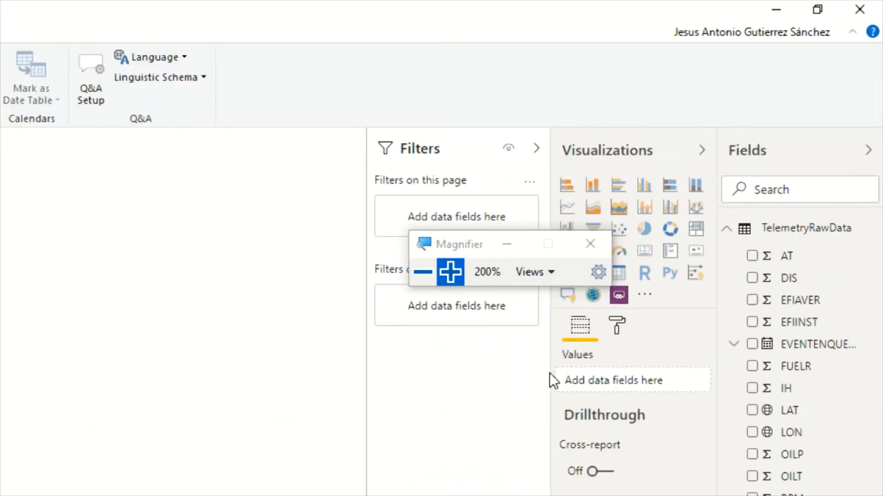
Create a map visual with LAT as latitude, LON as longitude and EVENTENQUEUEDUTCTIME as size, then view the page at 100% magnification
left_click_drag(472, 244, 511, 87)
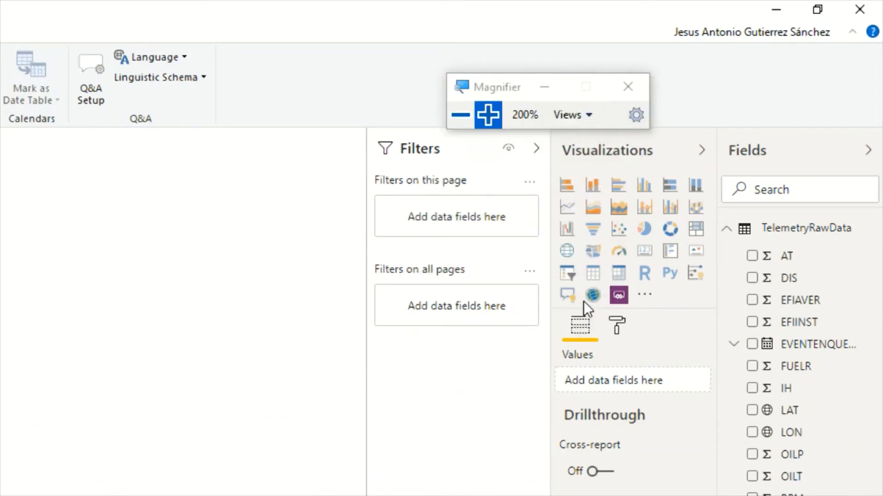
left_click(572, 257)
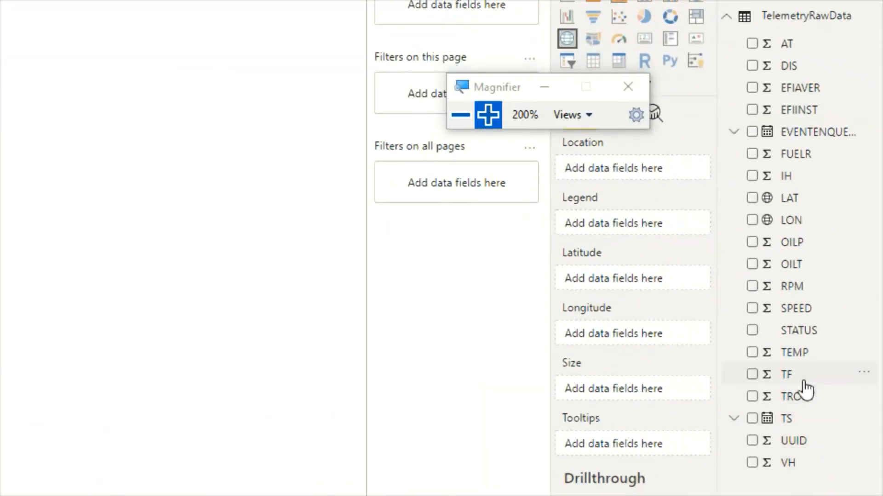
left_click_drag(791, 197, 607, 279)
left_click_drag(811, 220, 637, 349)
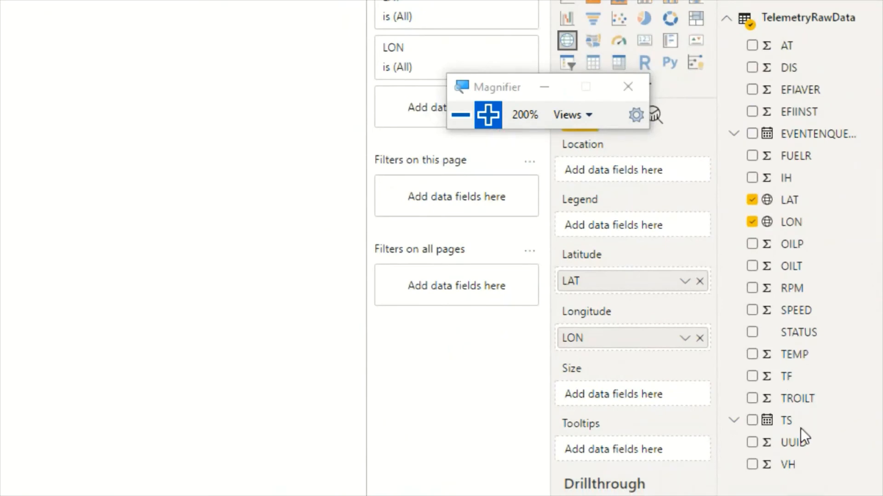
left_click_drag(838, 133, 597, 363)
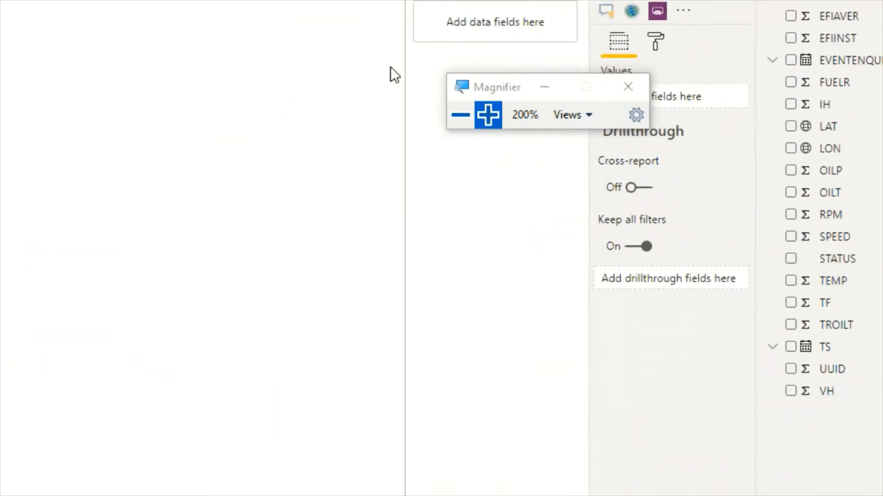
left_click(459, 115)
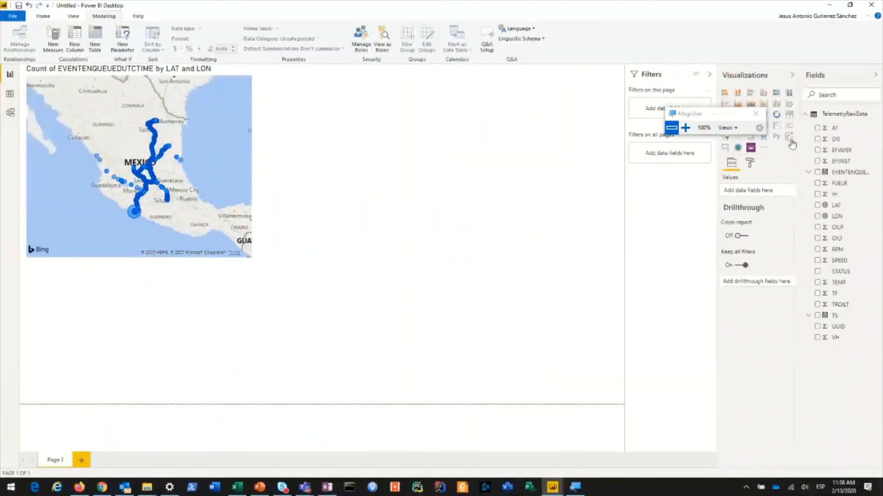
Add a UUID slicer shown as a list, place it beside the map and shrink it to fit its values
left_click(726, 138)
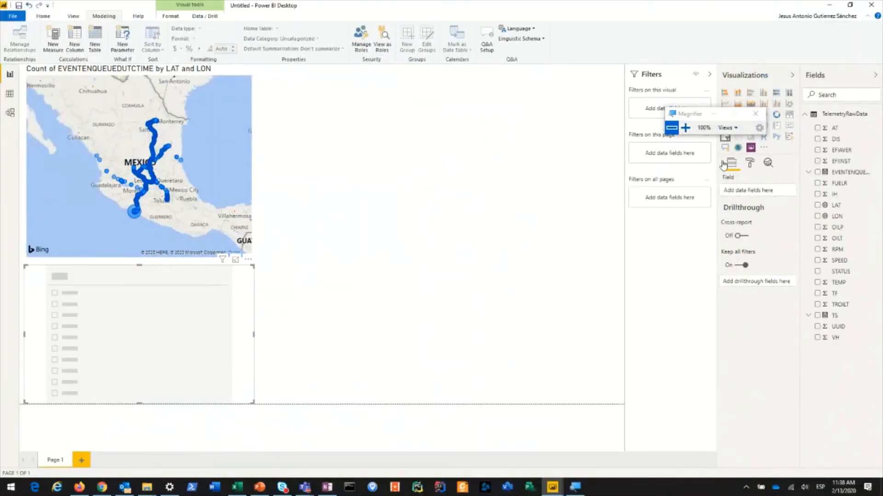
left_click(818, 326)
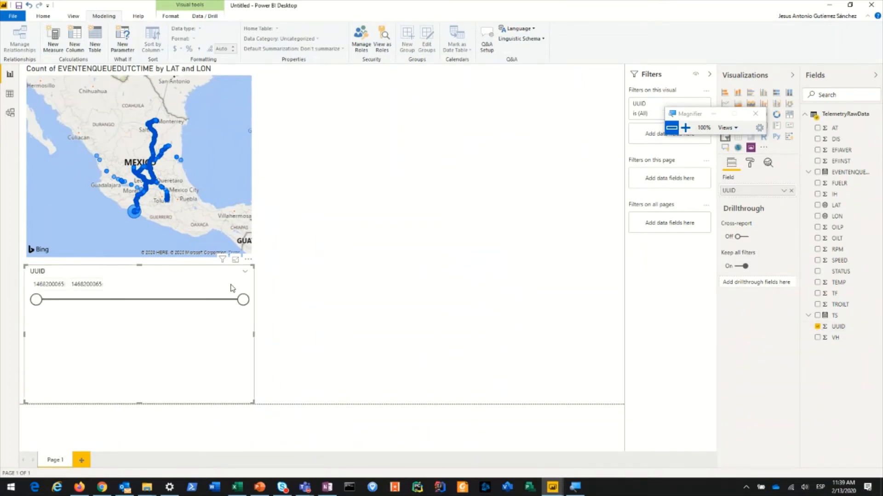
left_click(246, 274)
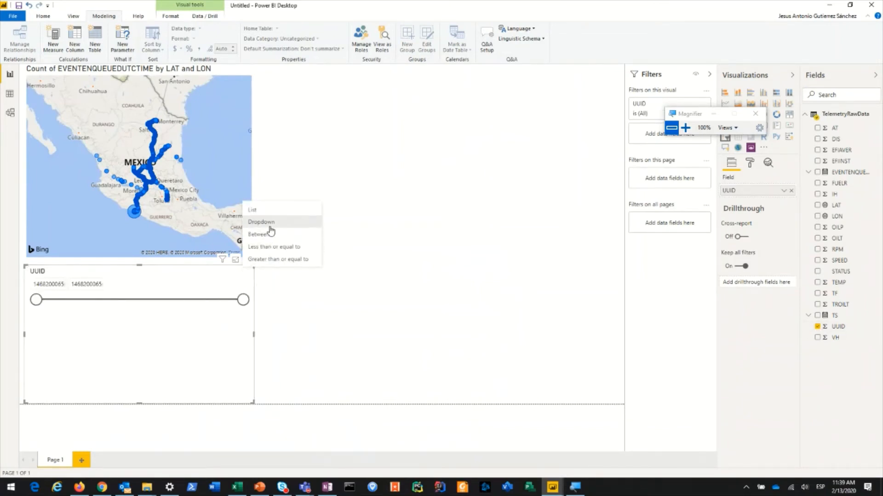
left_click(271, 210)
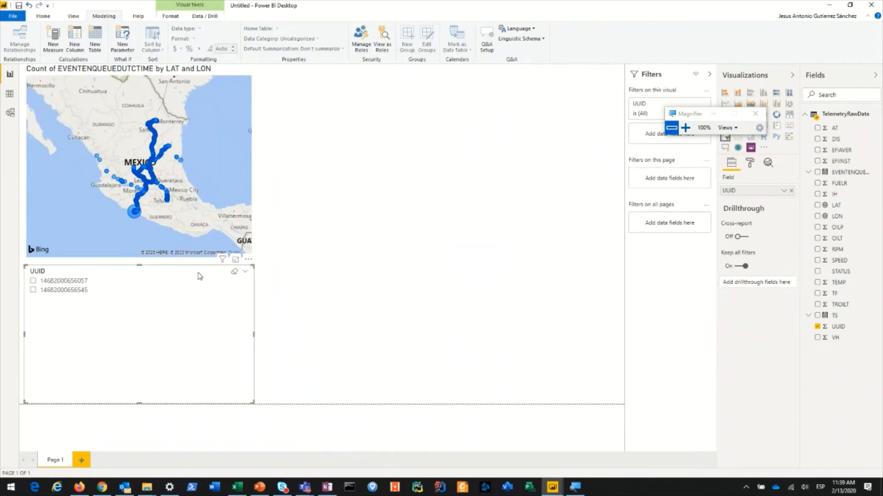
left_click_drag(198, 275, 430, 85)
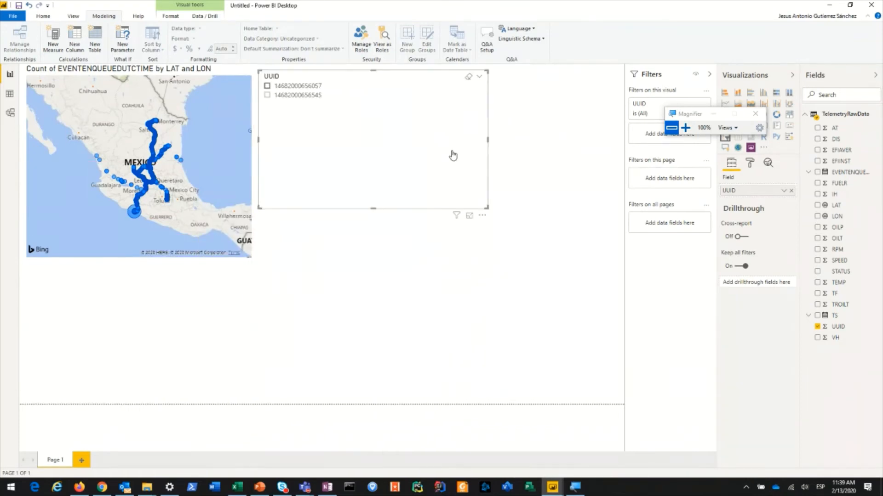
left_click_drag(486, 207, 339, 111)
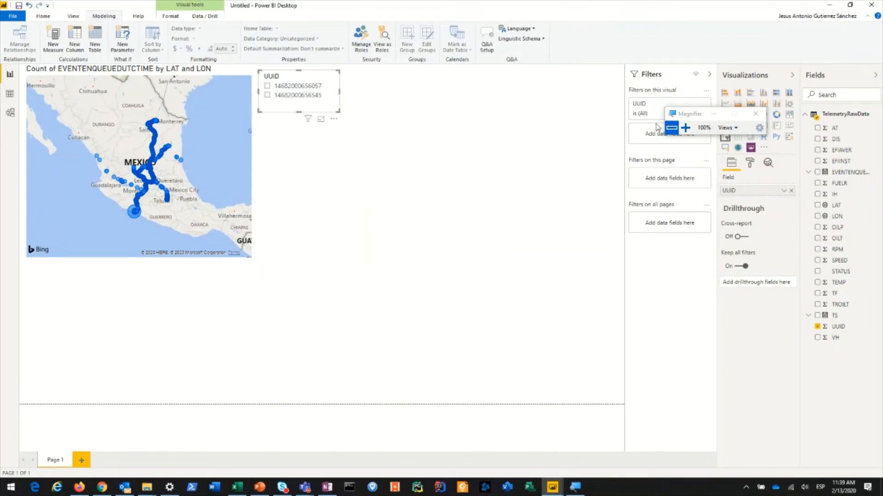
Magnify the screen to 200%, look at the TelemetryRawData table in the model view, and return to the report
left_click(685, 127)
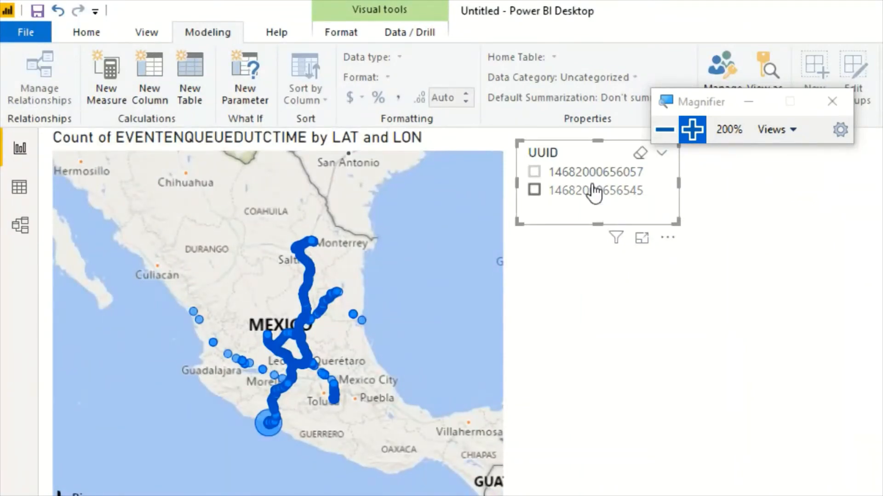
left_click(19, 187)
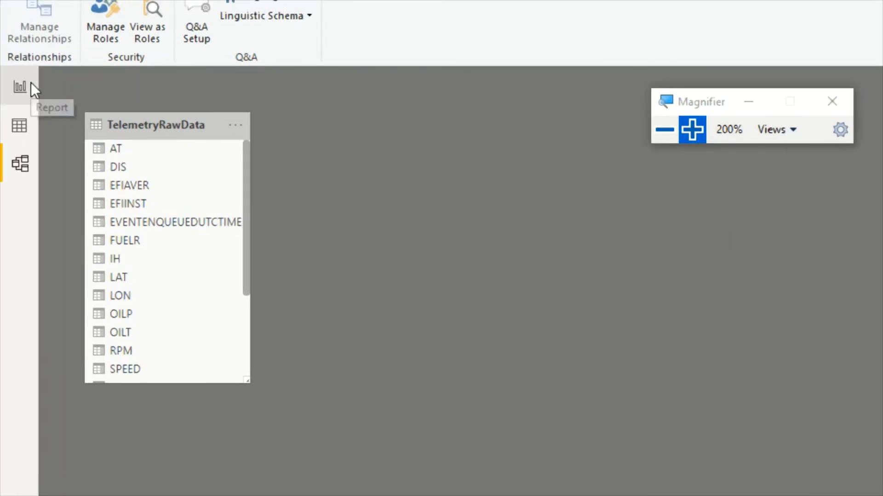
left_click(31, 83)
Import the Cars table from the Excel workbook Cars.xlsx and load it into the report at 100% magnification
left_click(86, 32)
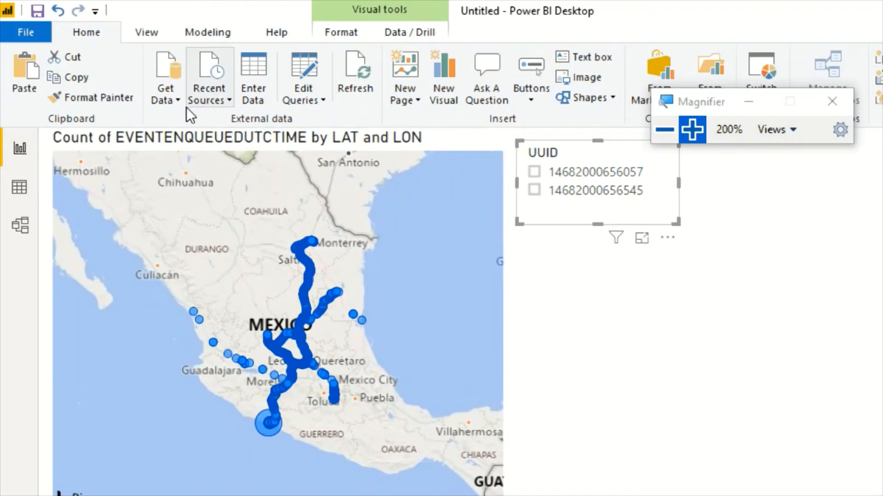
left_click(177, 97)
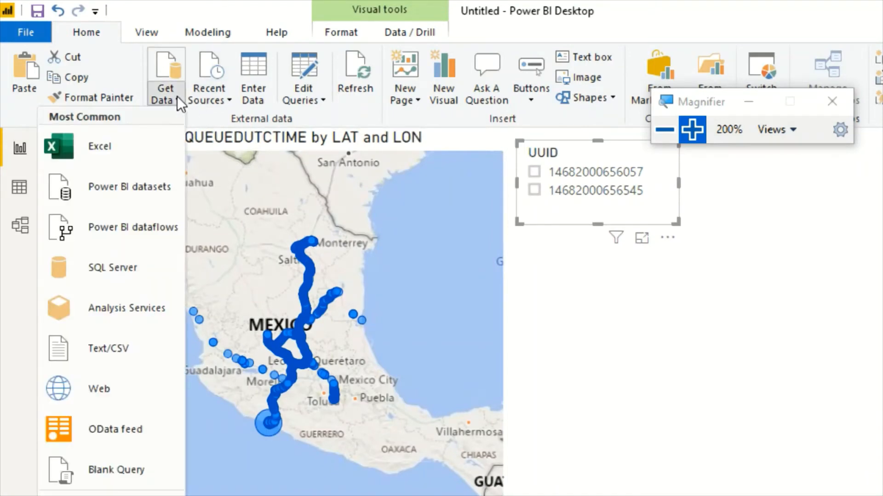
left_click(95, 159)
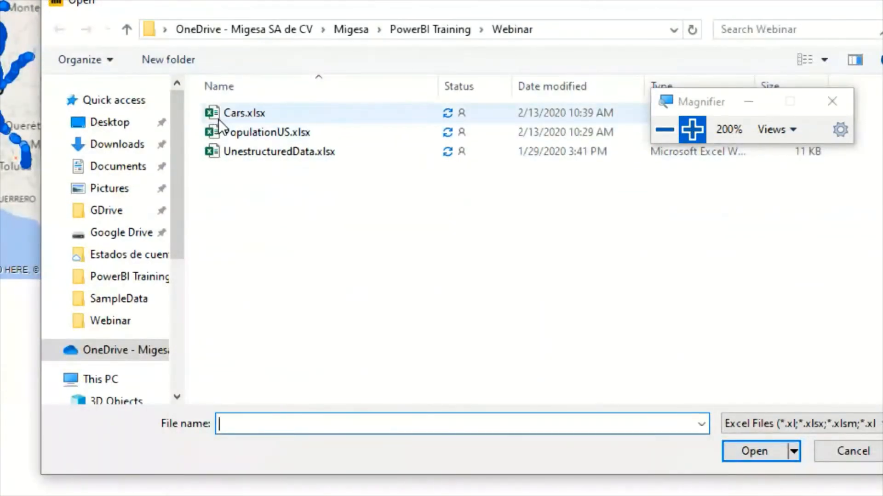
double_click(219, 119)
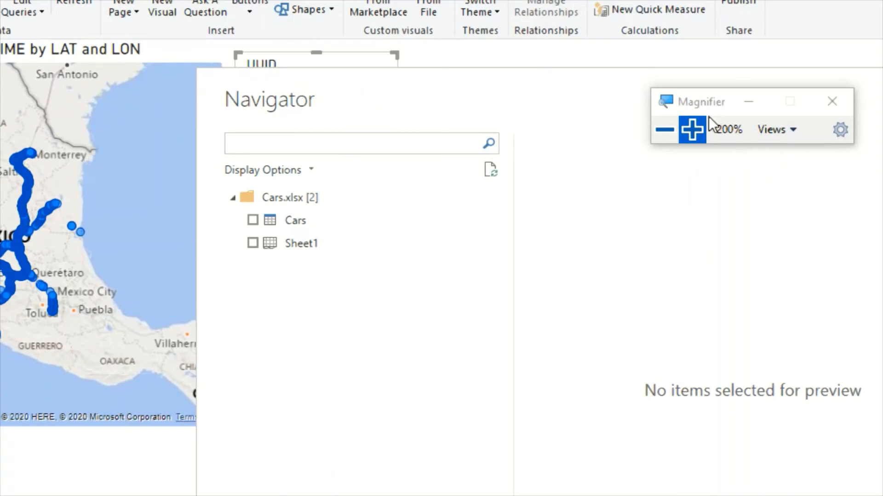
left_click(691, 129)
left_click(665, 129)
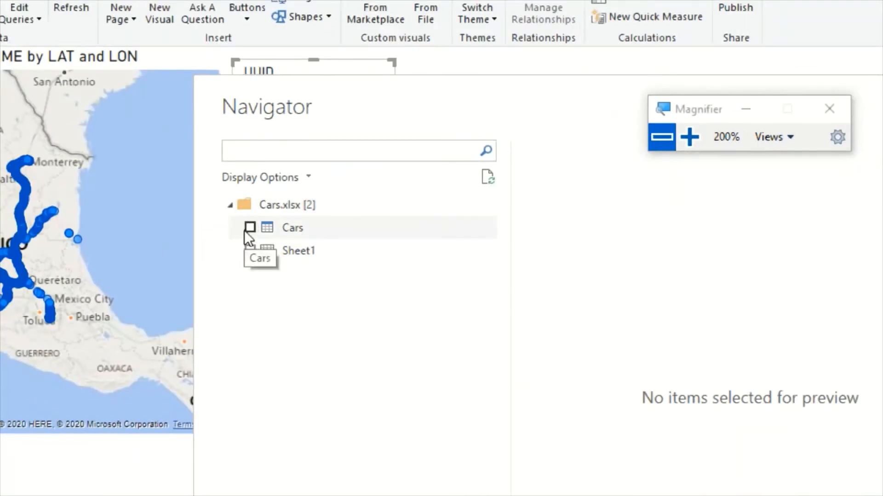
left_click(249, 228)
left_click(661, 137)
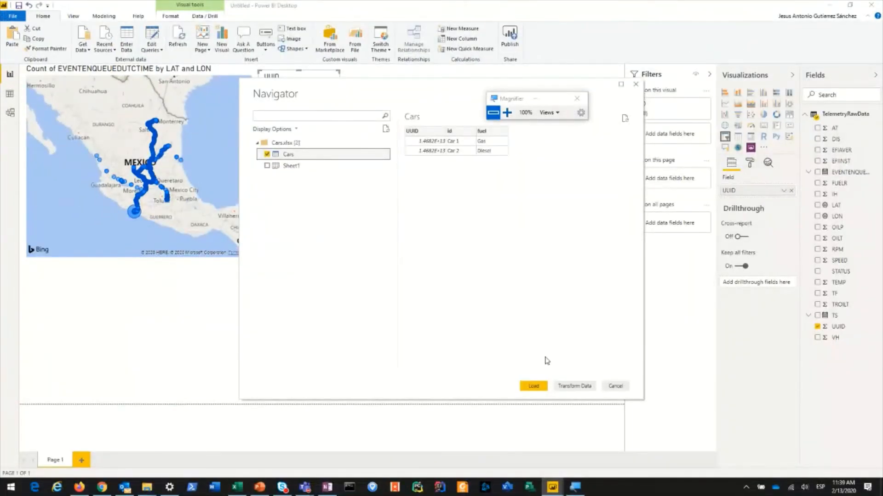
left_click(545, 390)
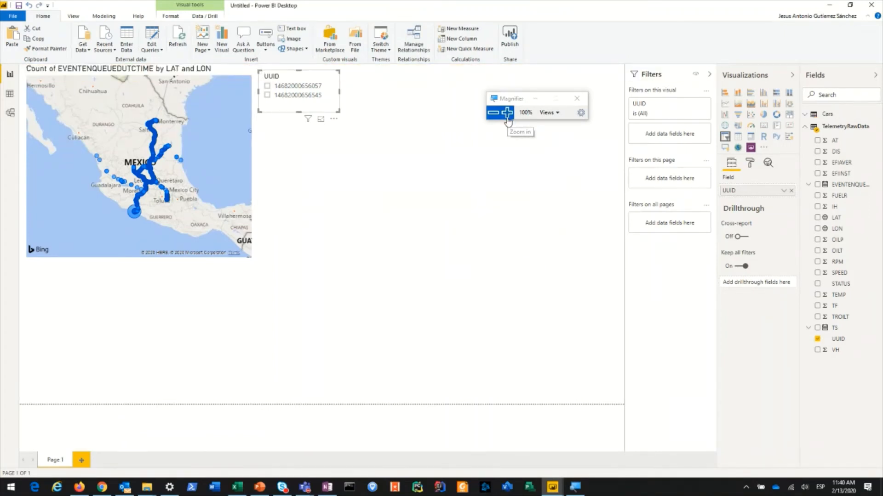
Examine the Cars table's fields and its relationship with TelemetryRawData in the model at 200% magnification, ending in the report view
left_click(507, 113)
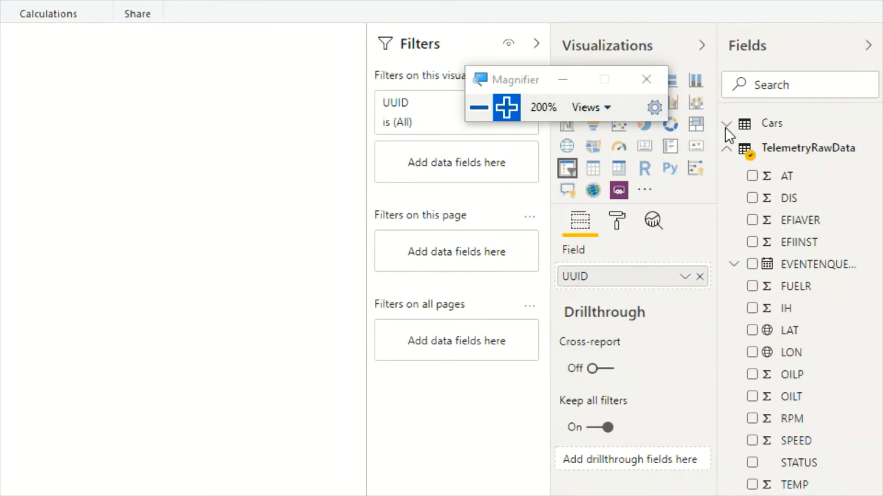
left_click(726, 125)
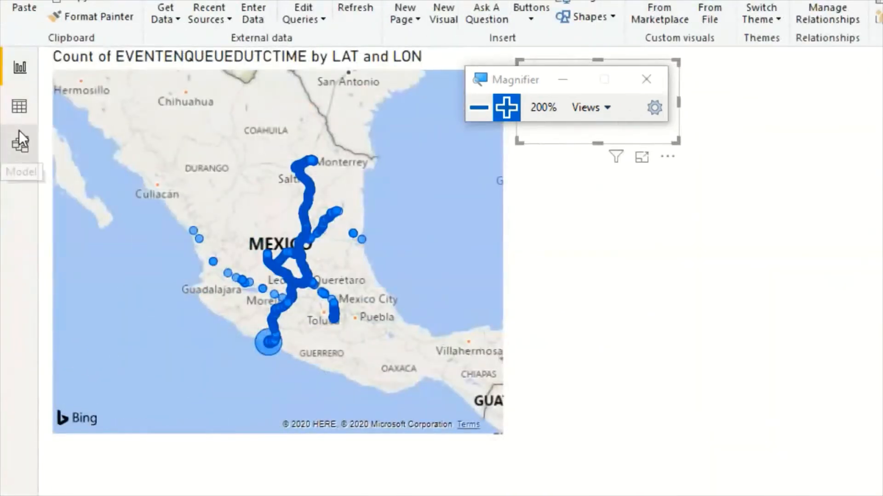
left_click(20, 144)
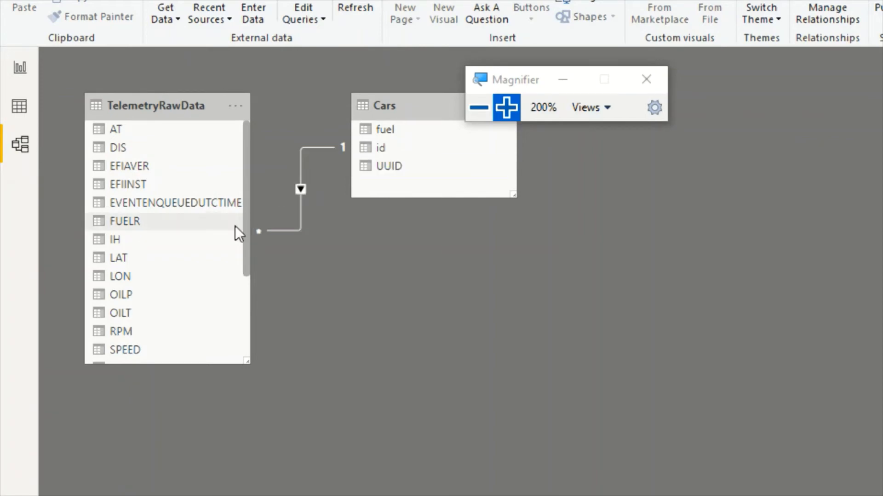
left_click(5, 76)
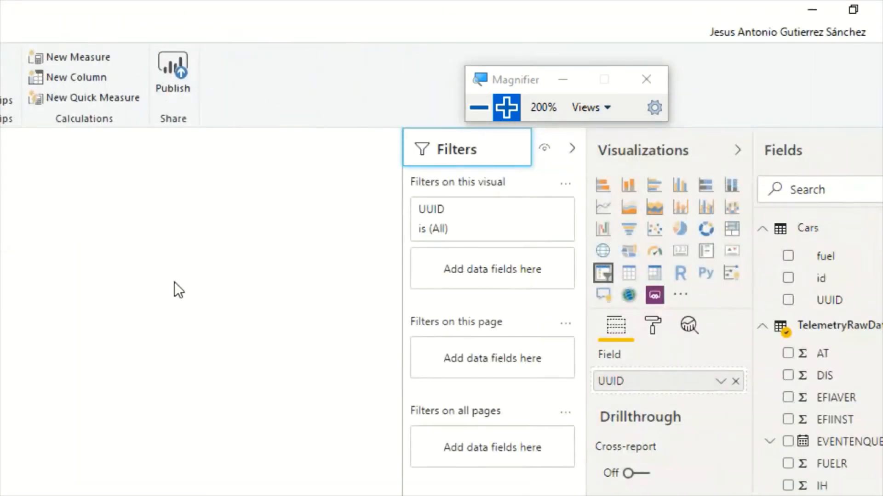
Add a slicer on the Cars id field, shrink it and place it beside the map below the UUID slicer
left_click(174, 289)
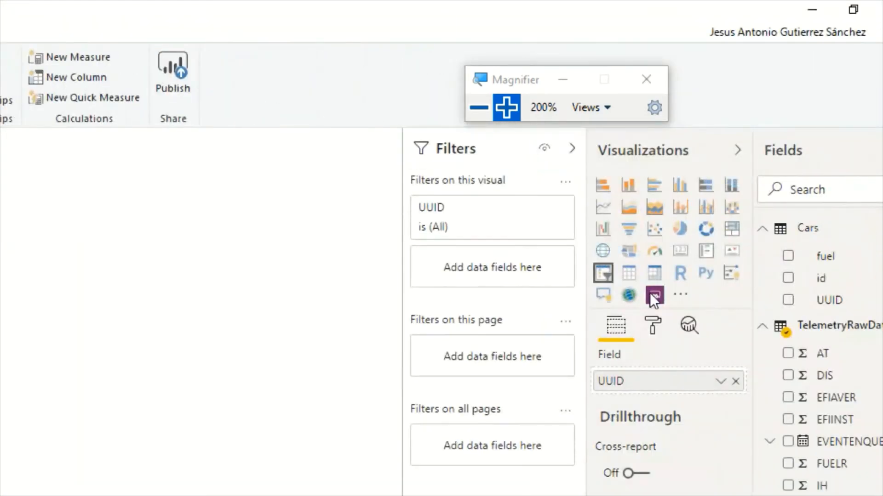
left_click(603, 276)
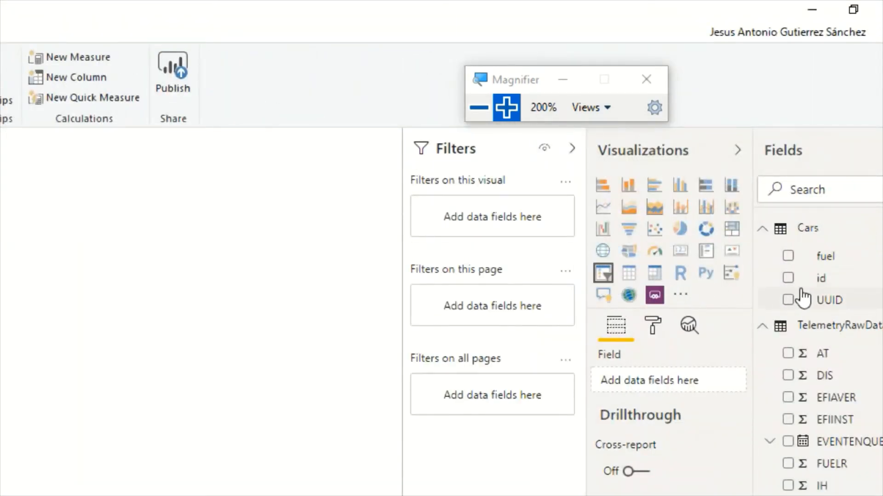
left_click(788, 279)
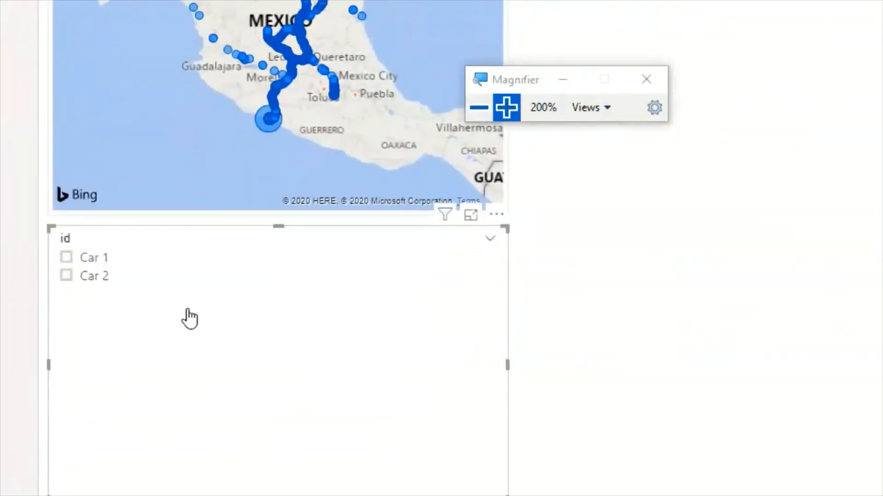
left_click_drag(508, 226, 231, 442)
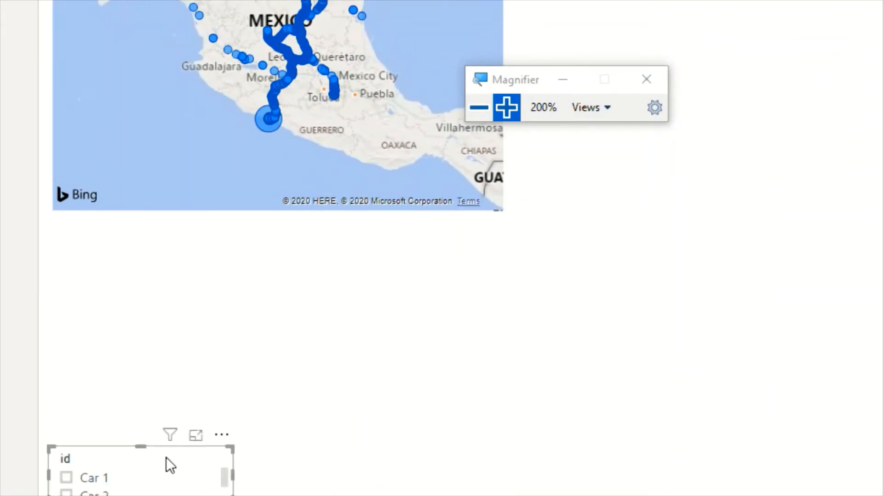
left_click_drag(168, 465, 553, 176)
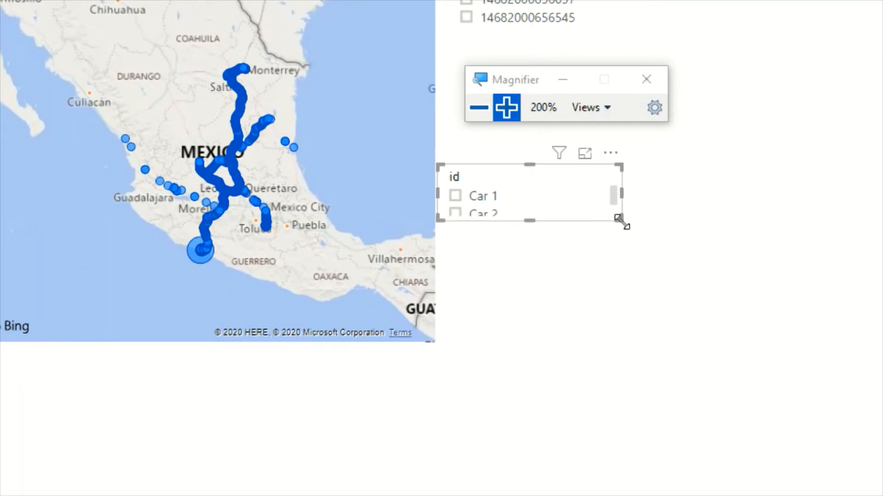
left_click_drag(623, 222, 638, 252)
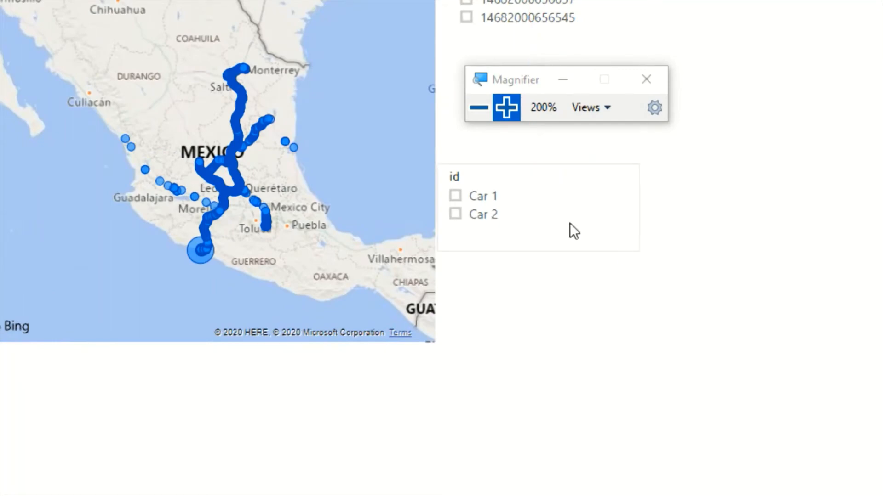
Filter the map by Car 1 and by Car 2, clearing the selection after aligning the id slicer under the UUID slicer
left_click(483, 109)
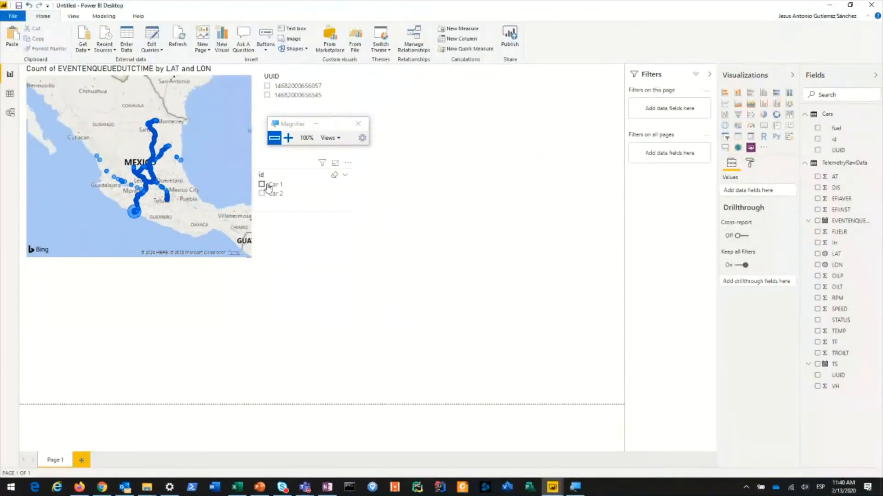
left_click(266, 186)
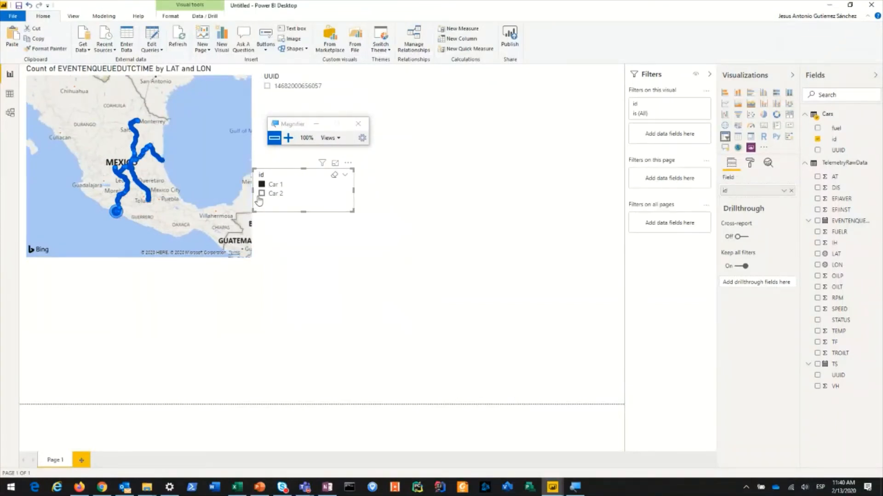
left_click(262, 194)
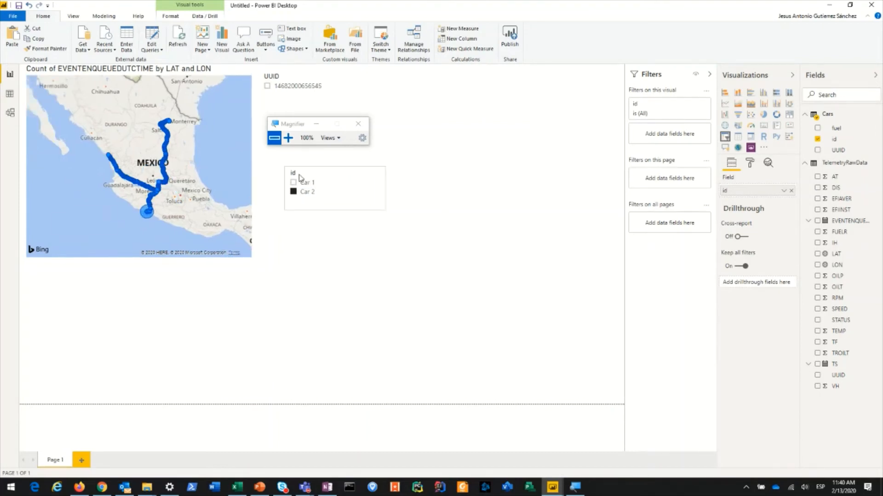
left_click_drag(275, 181, 285, 177)
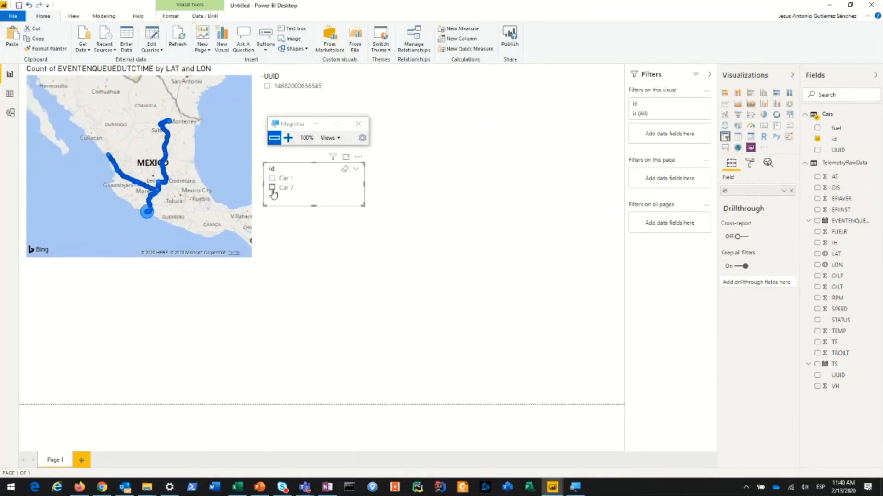
left_click(272, 188)
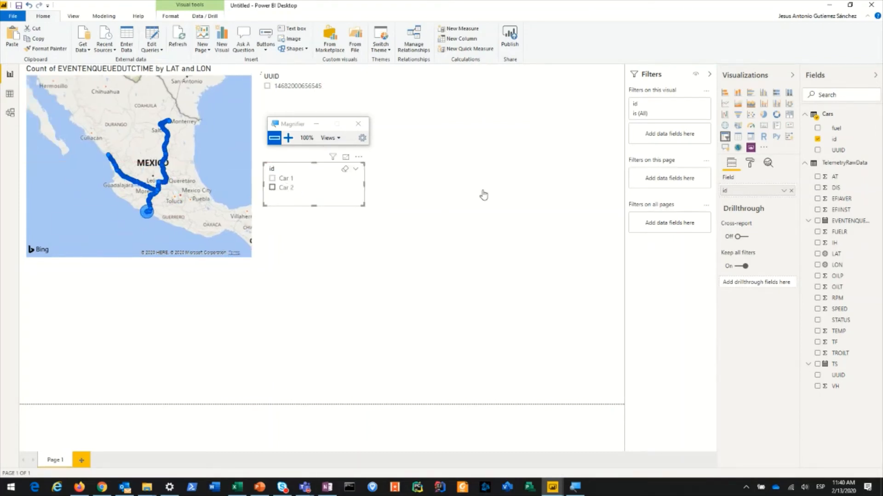
Use the Cars id field as the map's legend
left_click(231, 147)
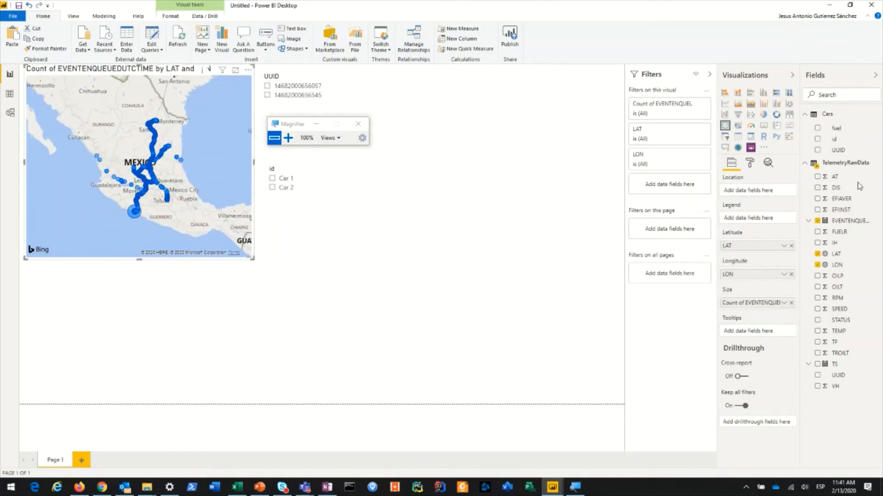
left_click_drag(835, 142, 756, 220)
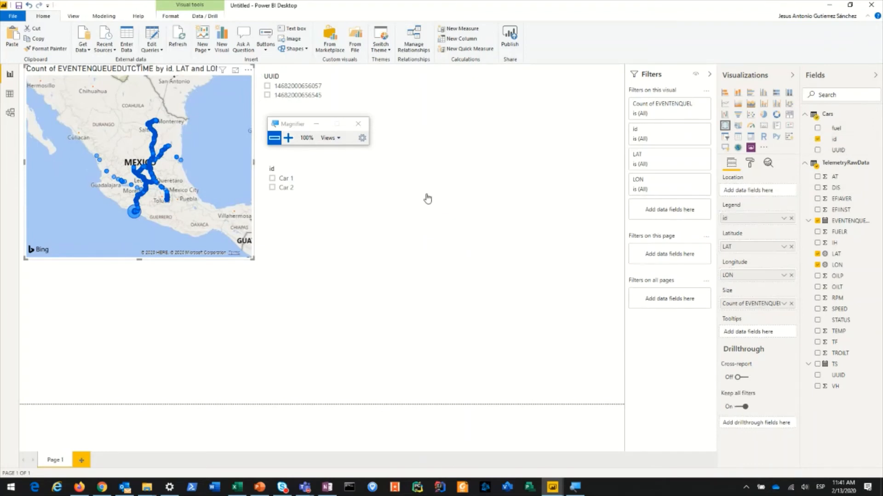
Magnify the screen to 200% and apply the Tidal theme to the report
left_click(289, 138)
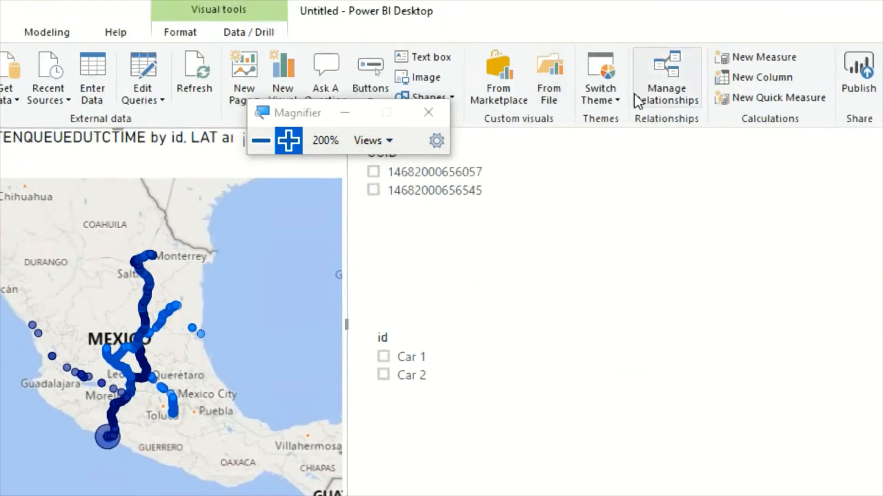
left_click(618, 100)
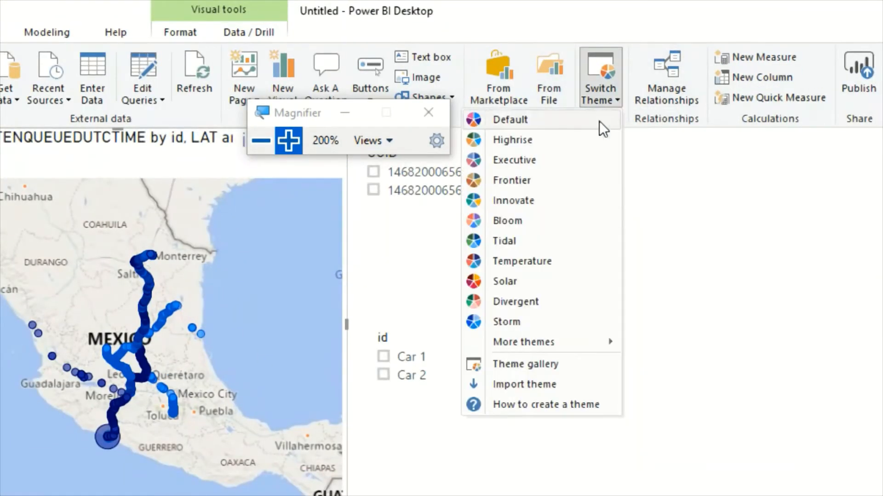
left_click(529, 248)
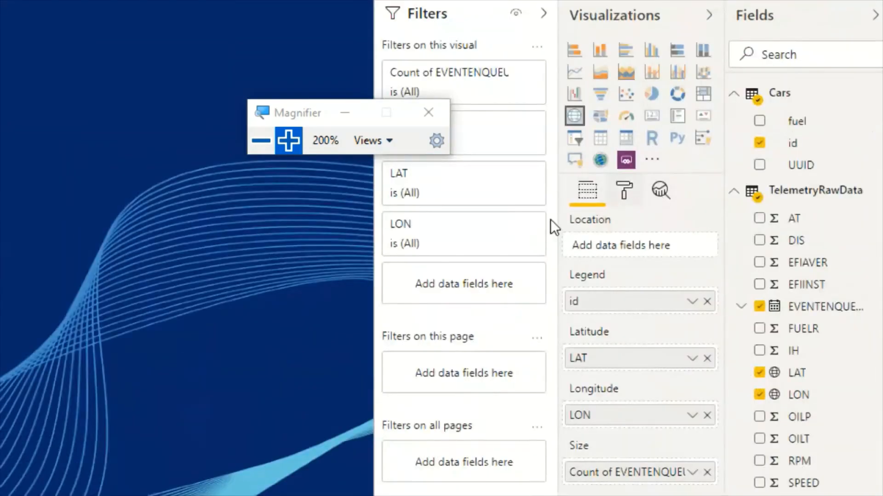
Change the map's data color for Car 1 to a light green theme shade
left_click(631, 191)
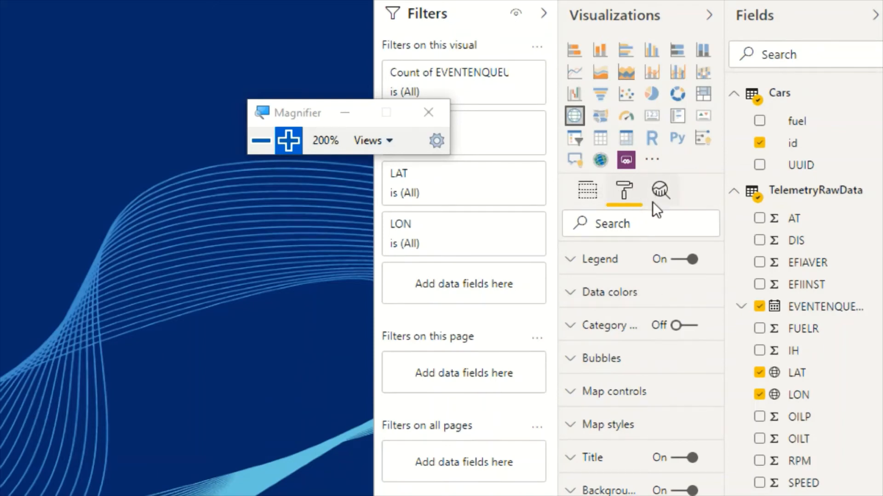
left_click(630, 297)
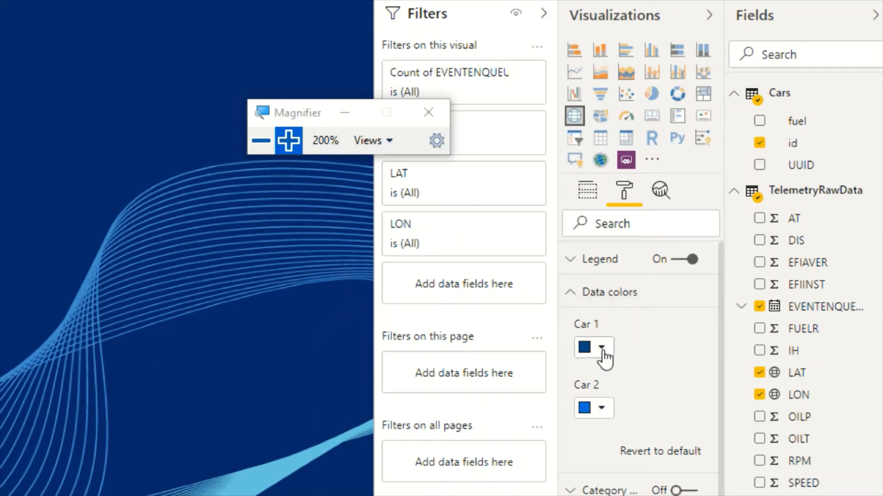
left_click(603, 353)
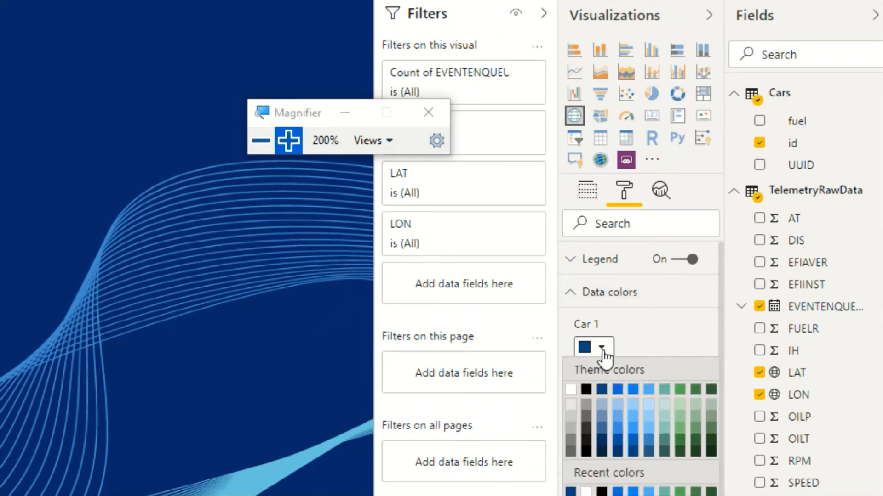
left_click(679, 406)
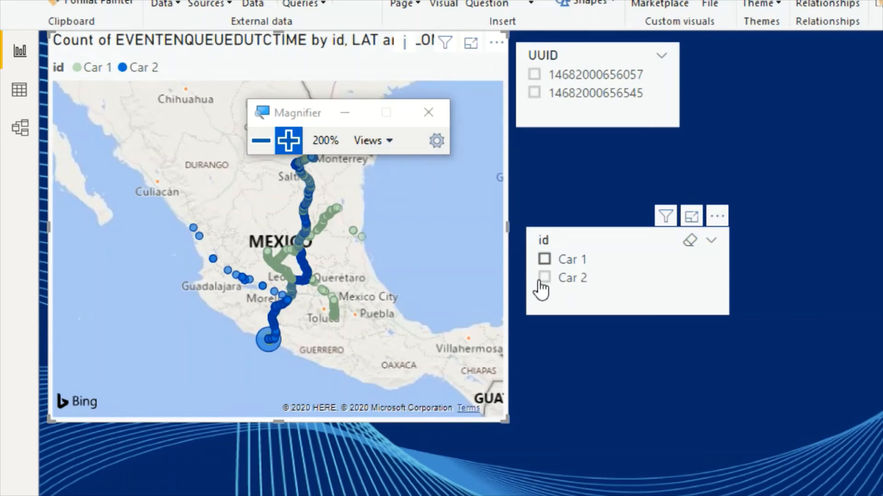
Filter the recoloured map by Car 1 and by Car 2 with the id slicer
left_click(544, 259)
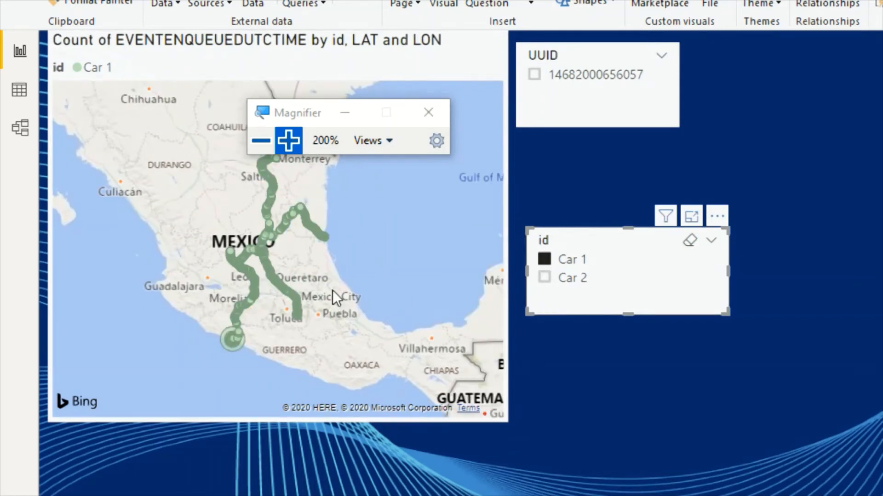
left_click(544, 278)
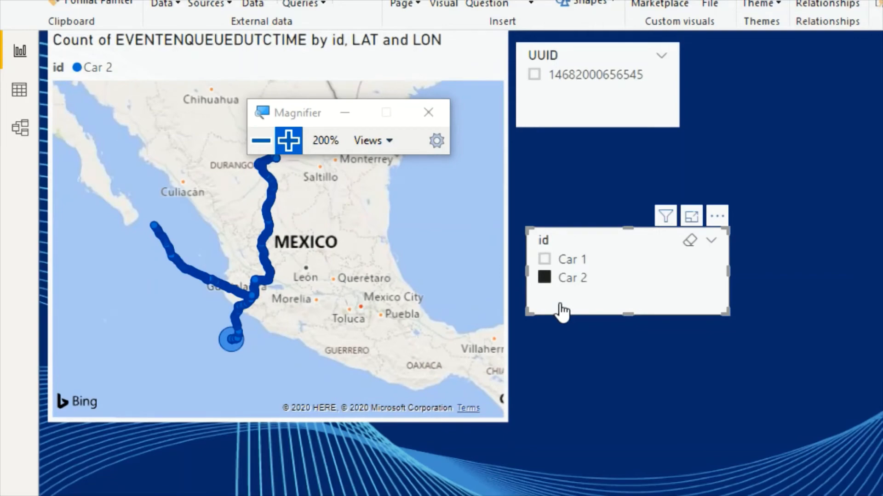
Add a slicer on the Cars fuel field, shrink it and place it beside the UUID slicer
left_click(263, 150)
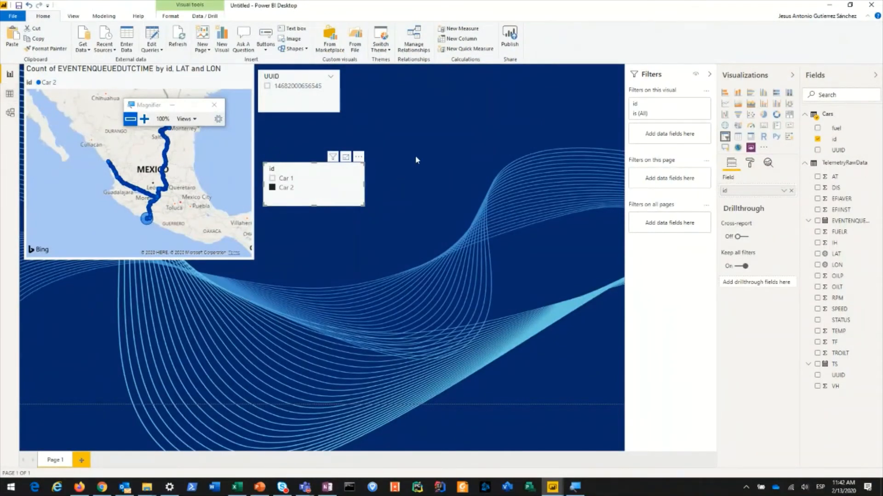
left_click(432, 155)
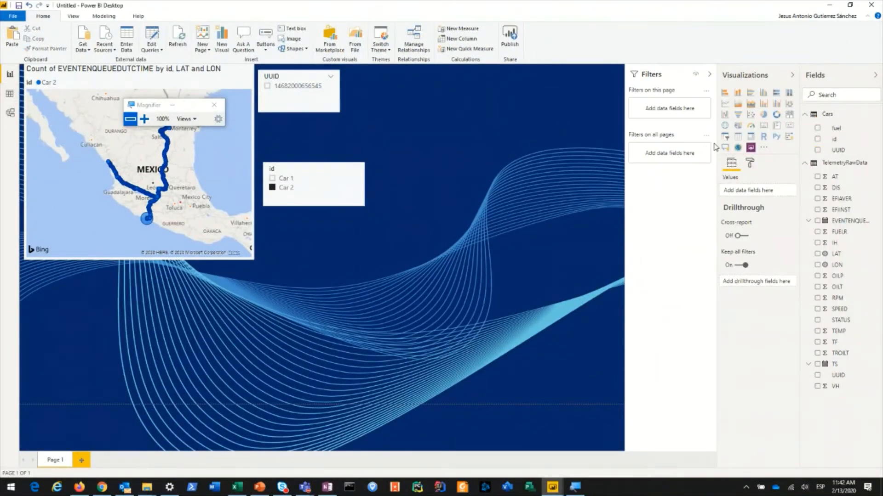
left_click(724, 137)
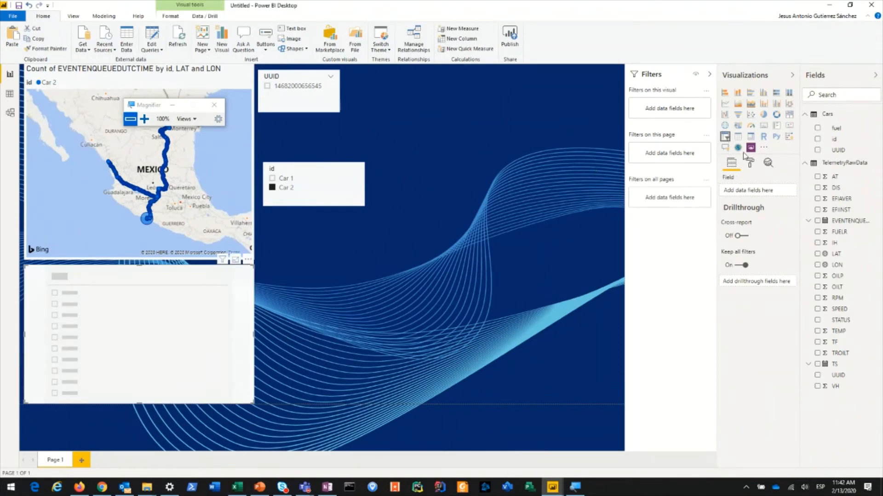
left_click(817, 129)
left_click_drag(245, 400, 154, 317)
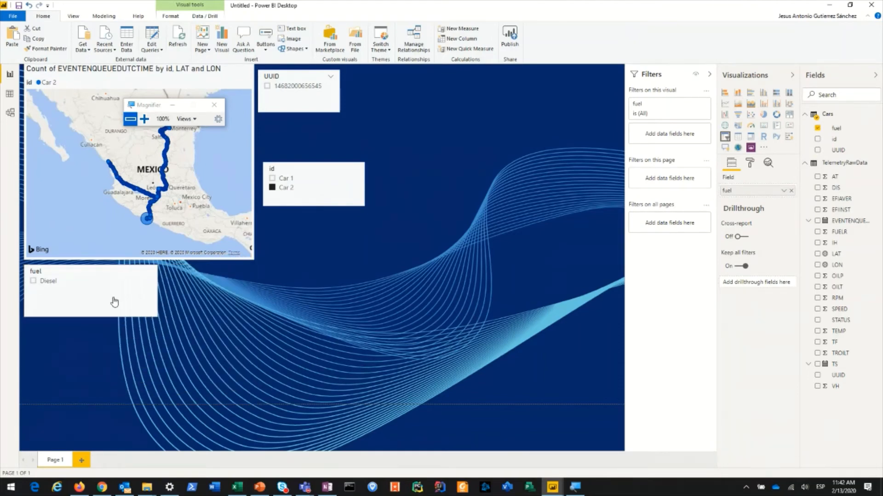
left_click_drag(114, 291, 444, 91)
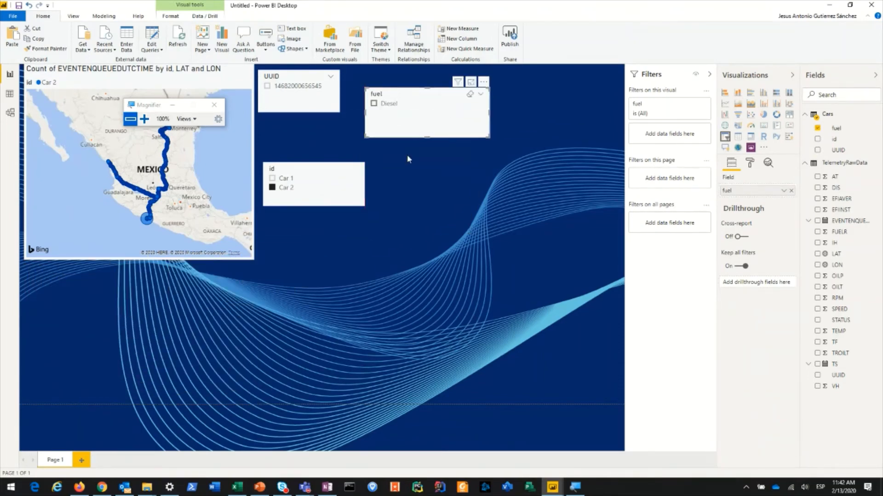
Clear the Car 2 selection and test the fuel slicer by selecting and clearing Diesel
left_click(272, 189)
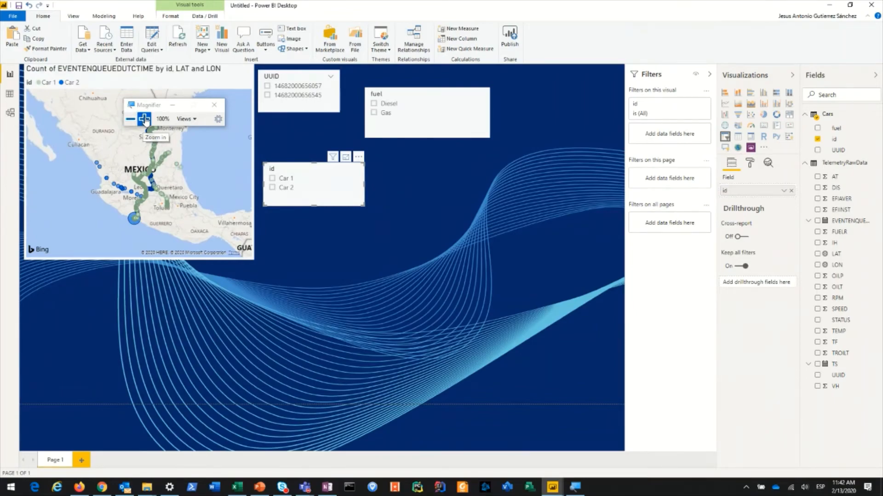
left_click(144, 119)
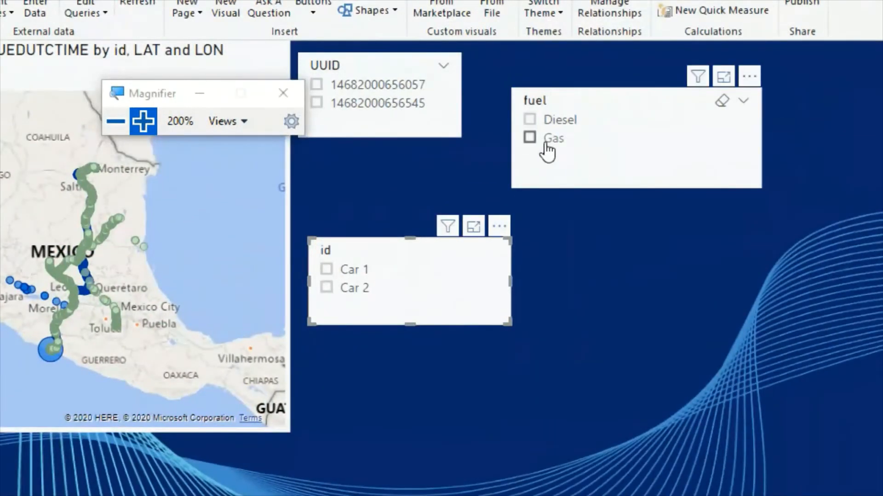
left_click(529, 121)
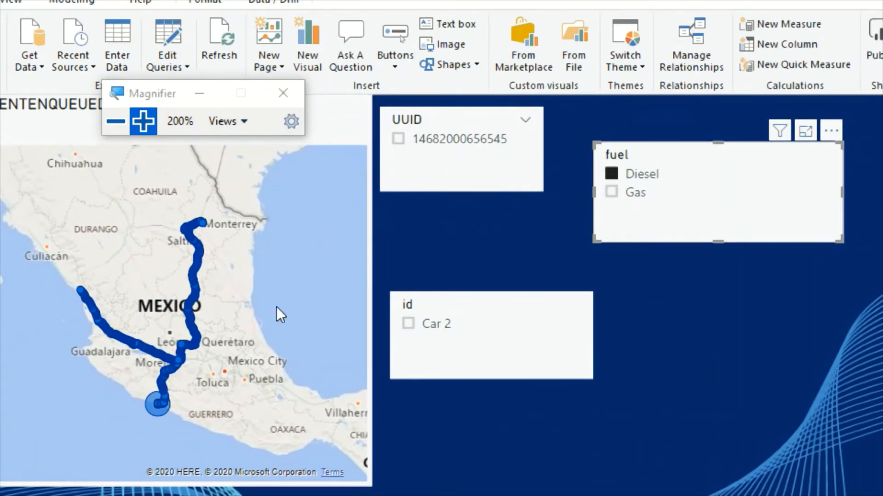
left_click(611, 175)
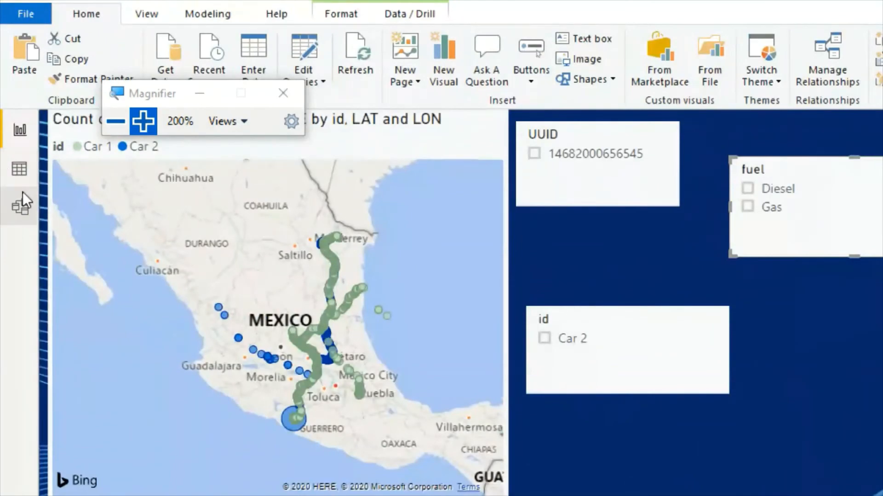
Show the rows of the Cars table in the data view to review how cars and fuel types match
left_click(22, 191)
left_click(17, 176)
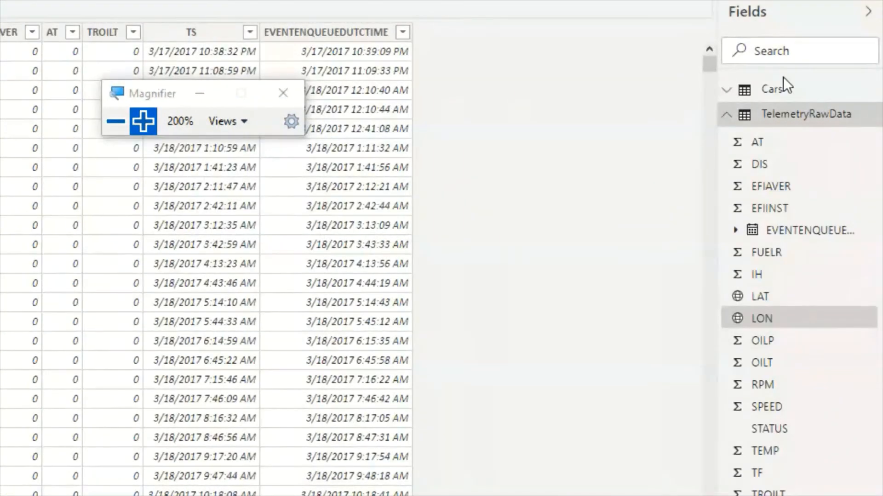
left_click(763, 92)
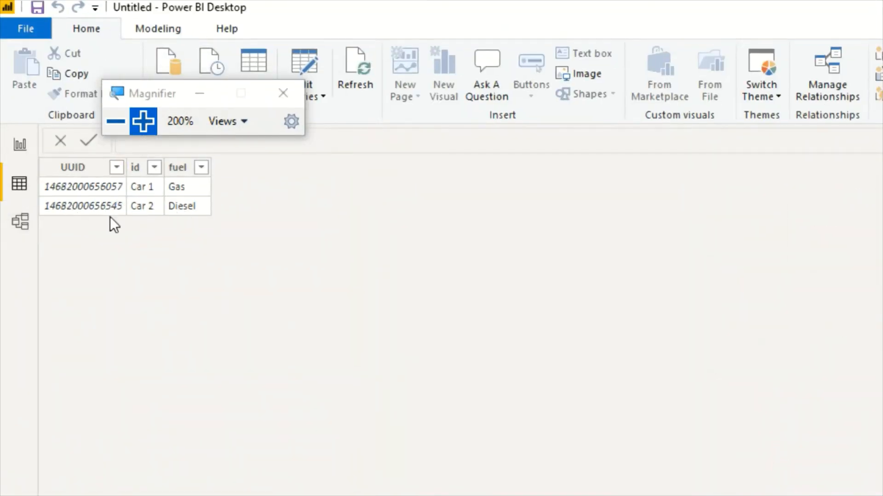
Delete the relationship between the TelemetryRawData and Cars tables in the model view
left_click(13, 230)
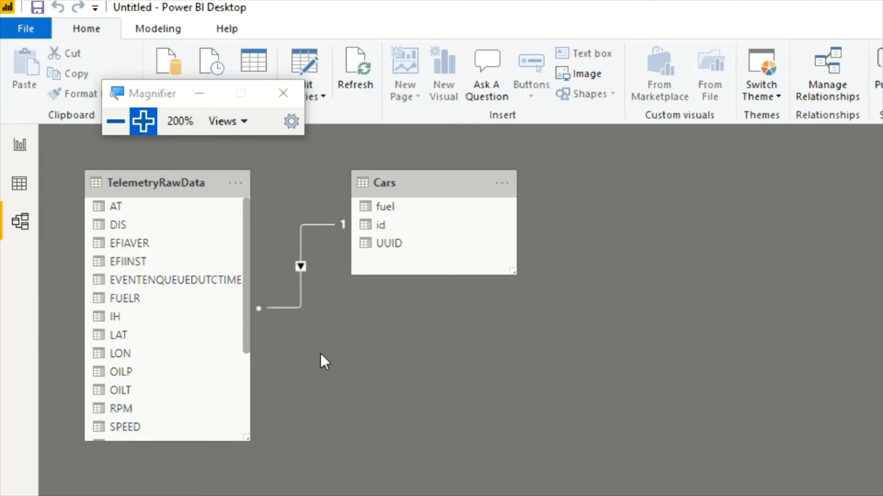
right_click(302, 293)
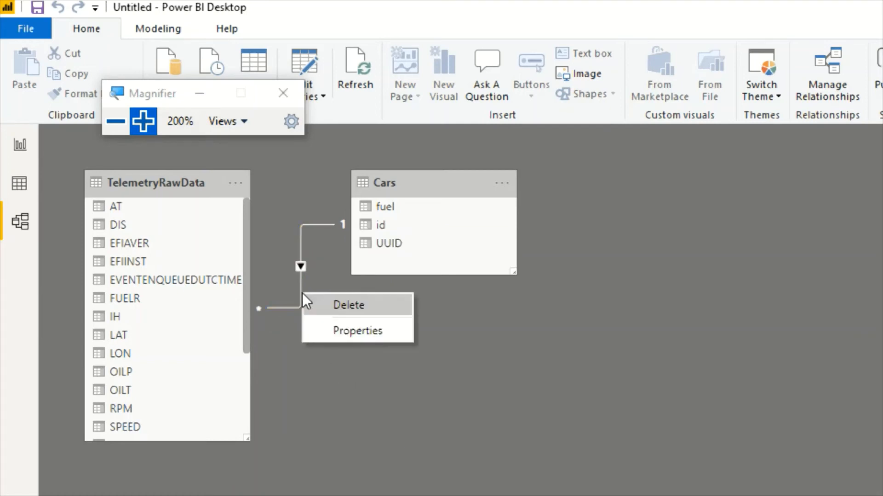
left_click(326, 307)
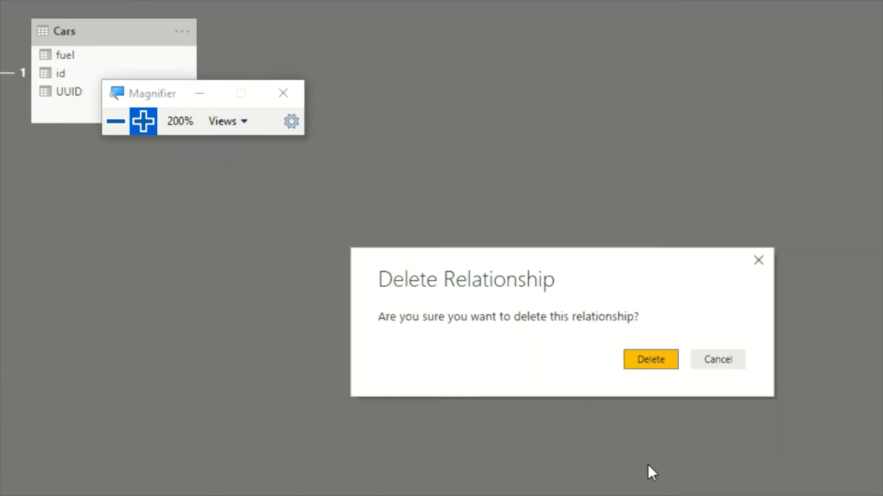
left_click(613, 351)
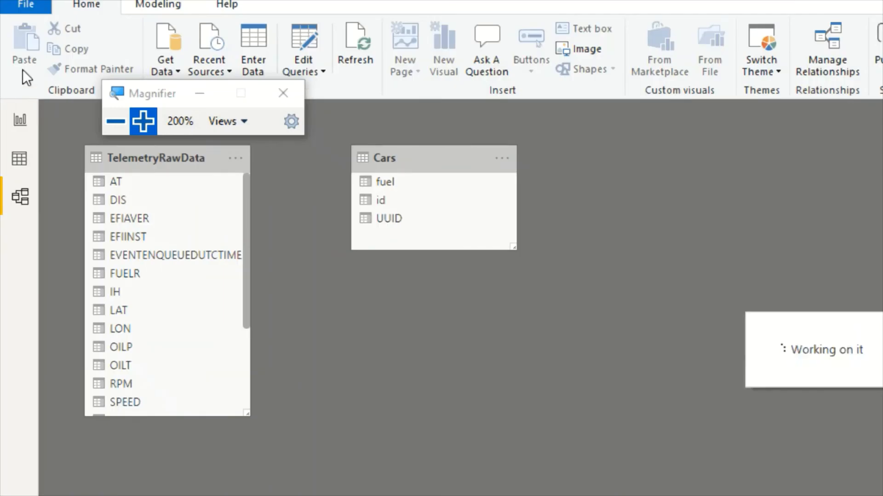
Back in the report, check the suggested fix for the broken map, dismiss it and remove id from the map's legend
left_click(29, 113)
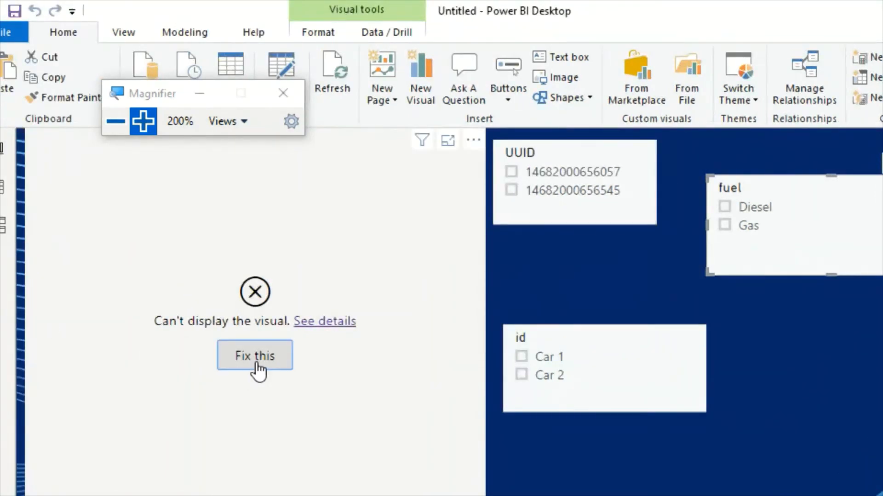
left_click(255, 362)
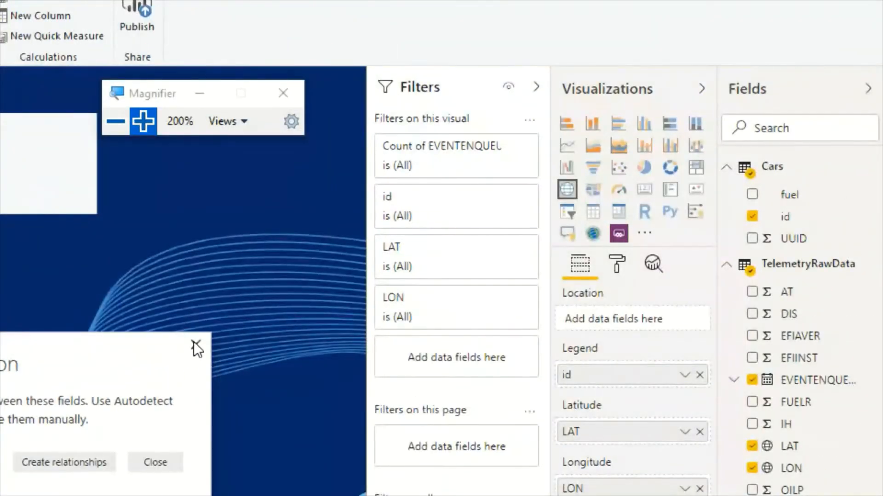
left_click(195, 345)
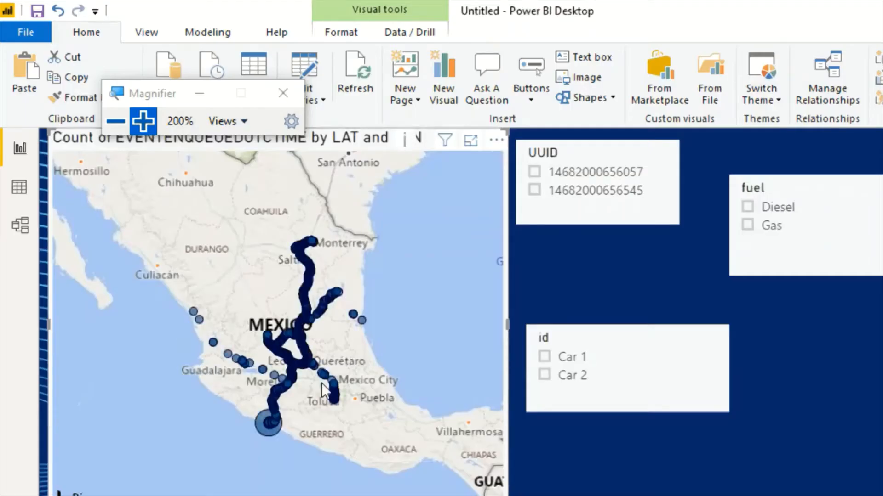
Test filtering the map by the first UUID and by Car 1 and Car 2, clearing the selections
left_click(534, 172)
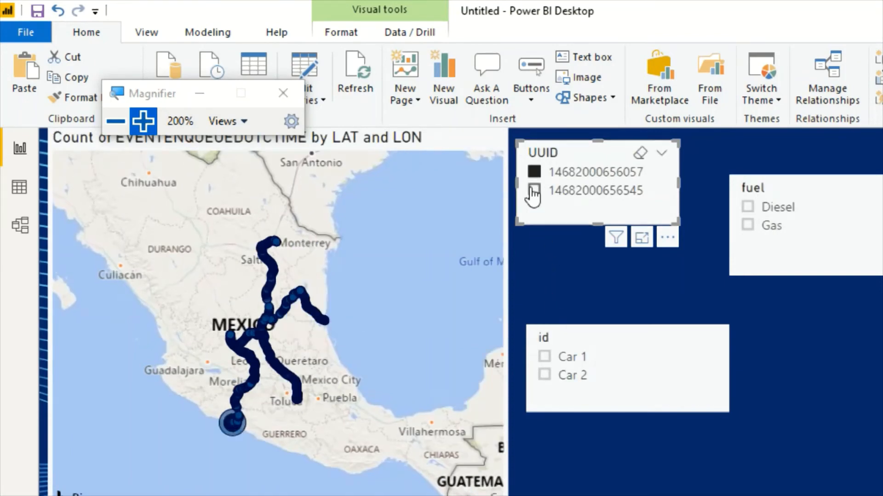
left_click(533, 173)
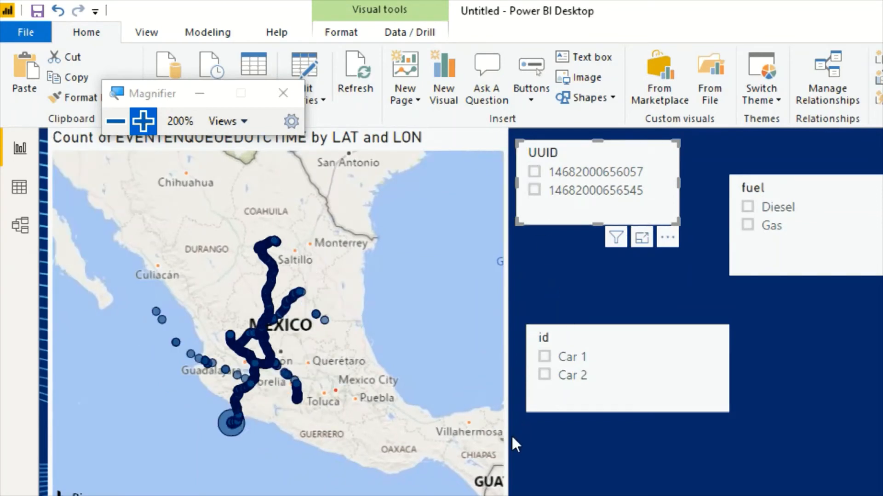
left_click(544, 358)
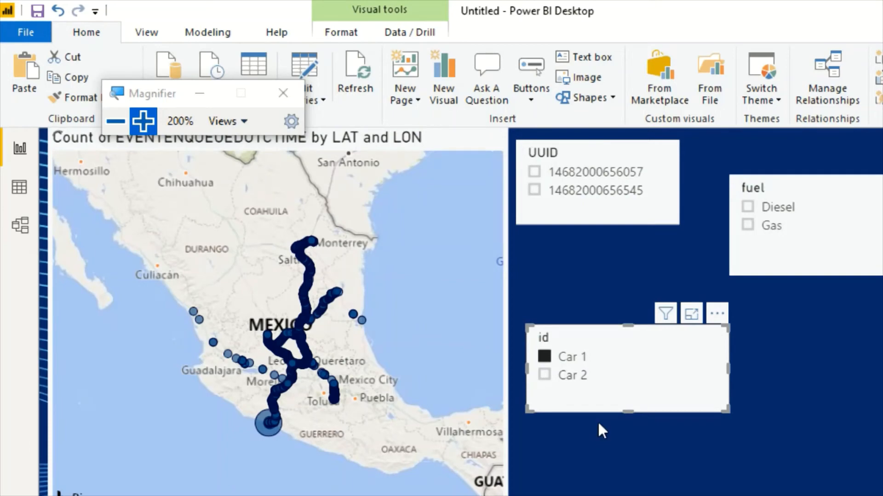
left_click(545, 376)
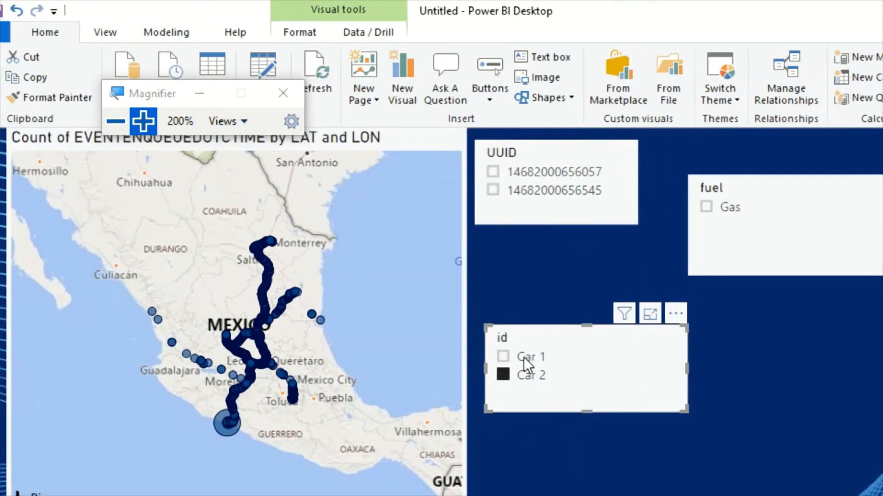
left_click(503, 377)
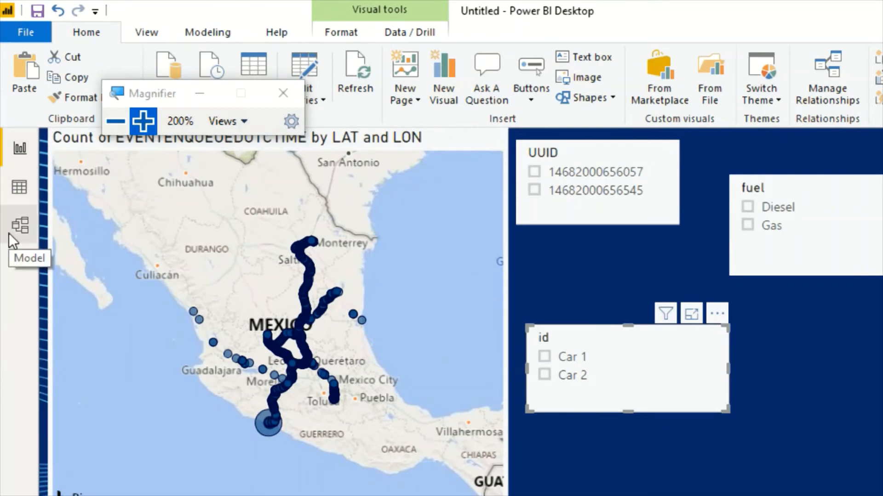
Relate the Cars UUID field to the TelemetryRawData UUID field, confirm the relationship's properties and return to the report
left_click(10, 233)
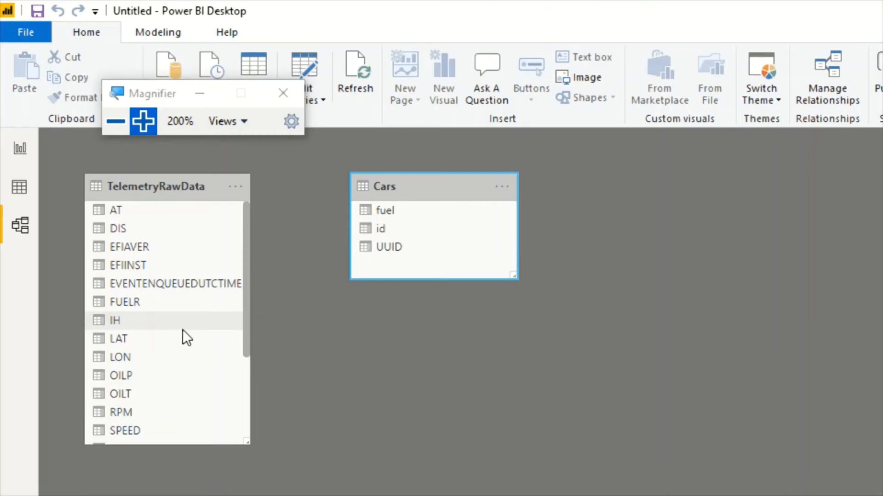
scroll(148, 313, "down", 3)
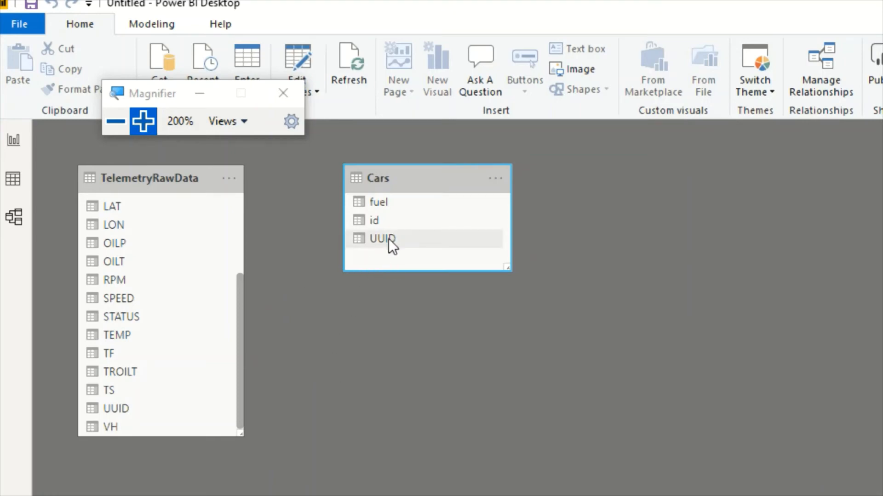
left_click_drag(388, 239, 129, 393)
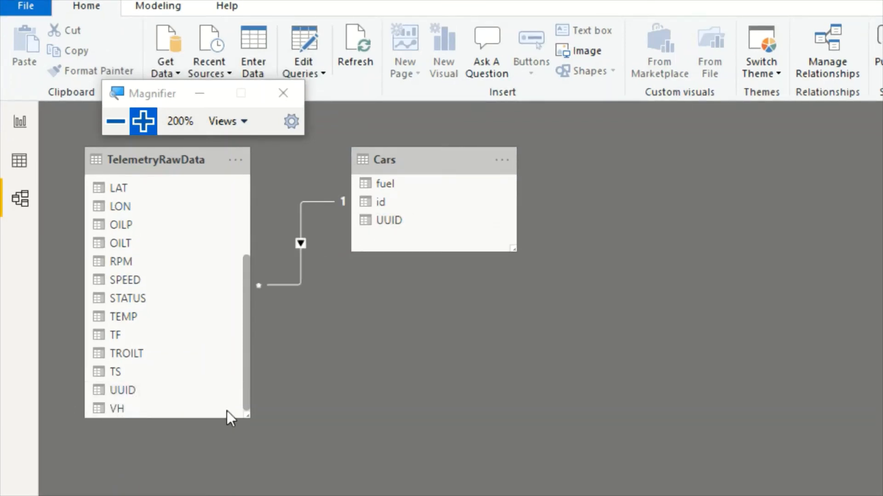
double_click(297, 284)
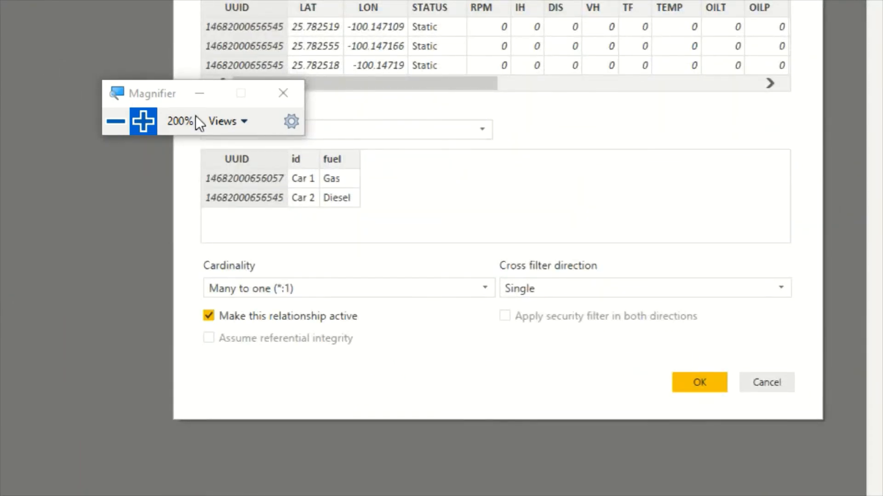
left_click(688, 389)
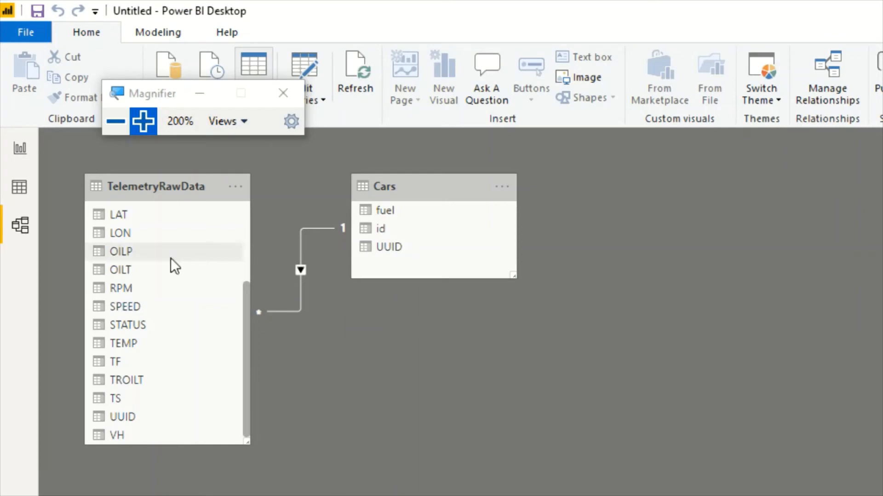
left_click(8, 149)
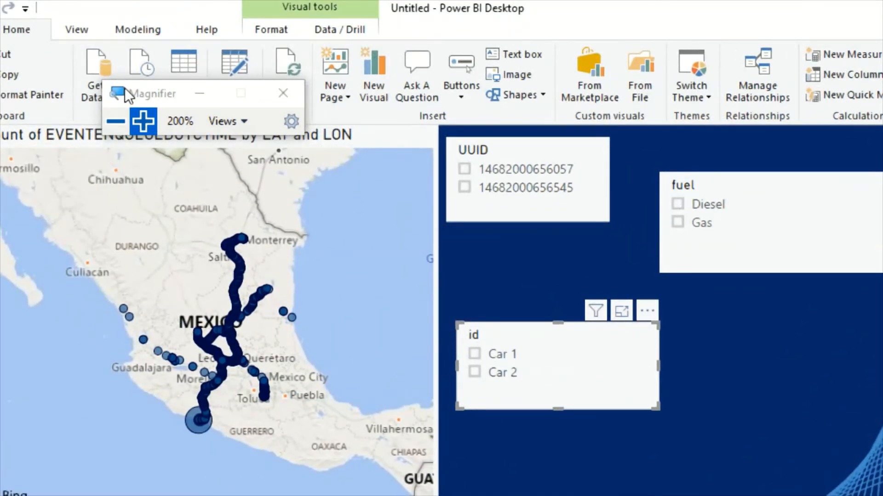
Reduce the Magnifier zoom to 100% so the whole report page is in view
left_click(131, 129)
left_click(130, 128)
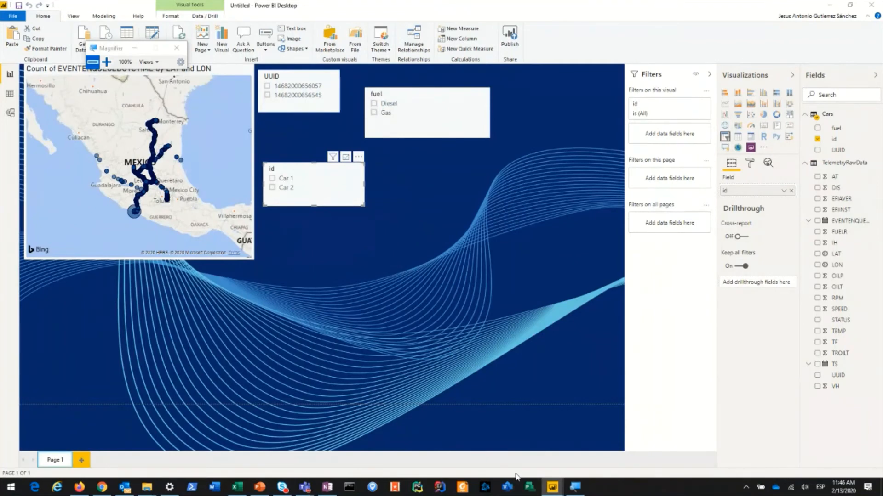
key("alt+Tab")
key("alt+Tab")
key("alt+Tab")
key("alt+Tab")
key("alt+Tab")
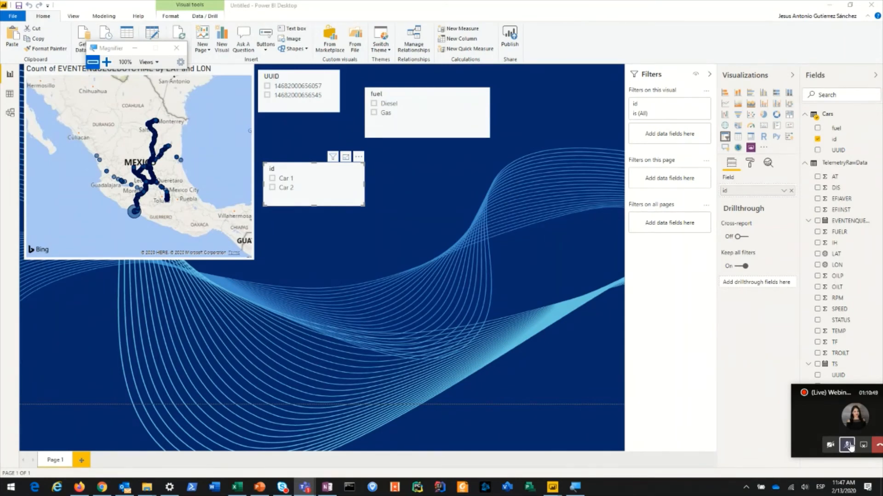
Switch to the live webinar meeting in Microsoft Teams and open the live event Q&A
left_click_drag(837, 396, 748, 388)
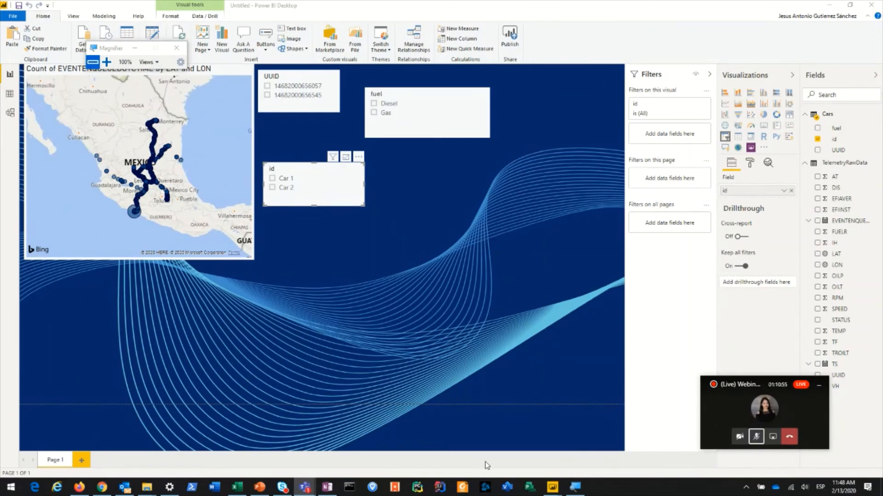
mouse_move(304, 489)
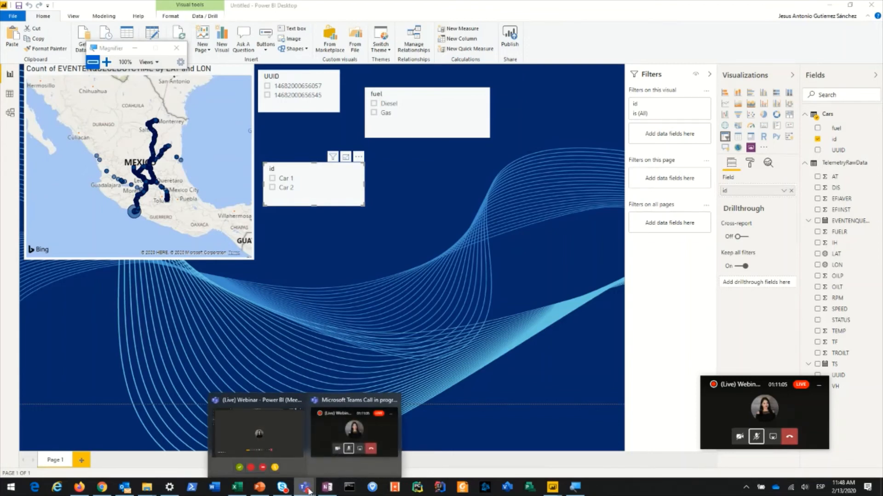
left_click(280, 444)
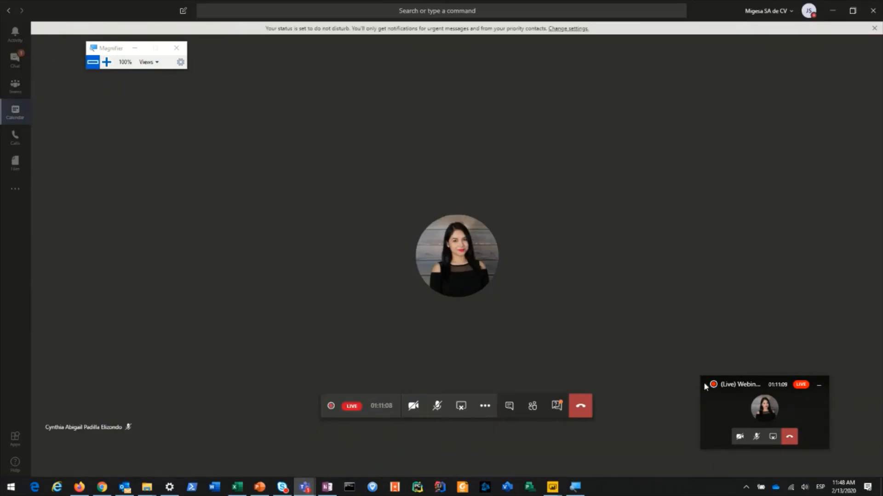
left_click(557, 406)
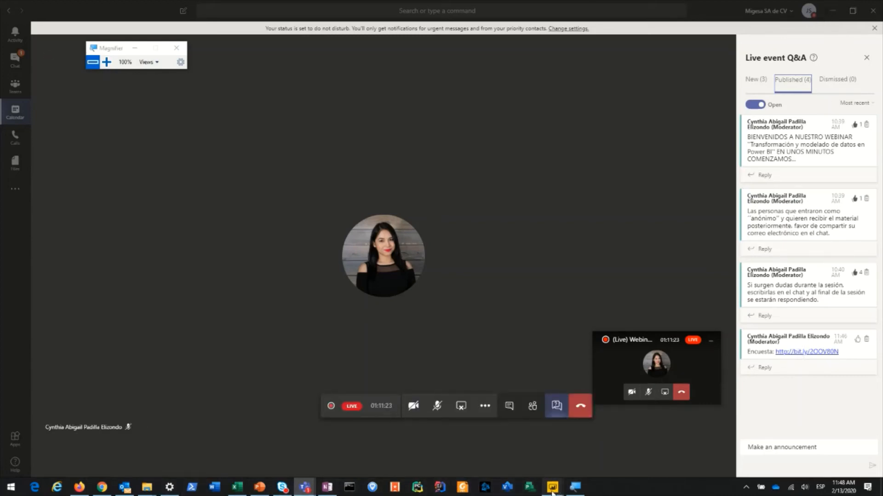
mouse_move(562, 488)
left_click(567, 468)
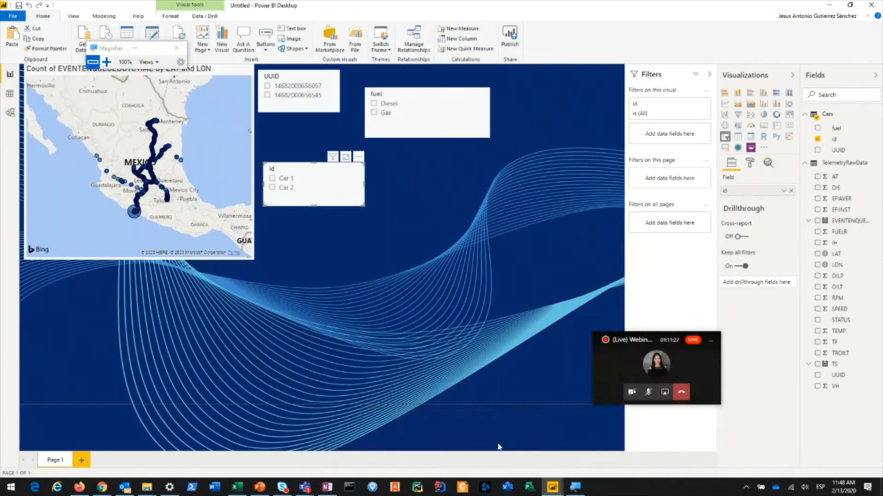
mouse_move(305, 488)
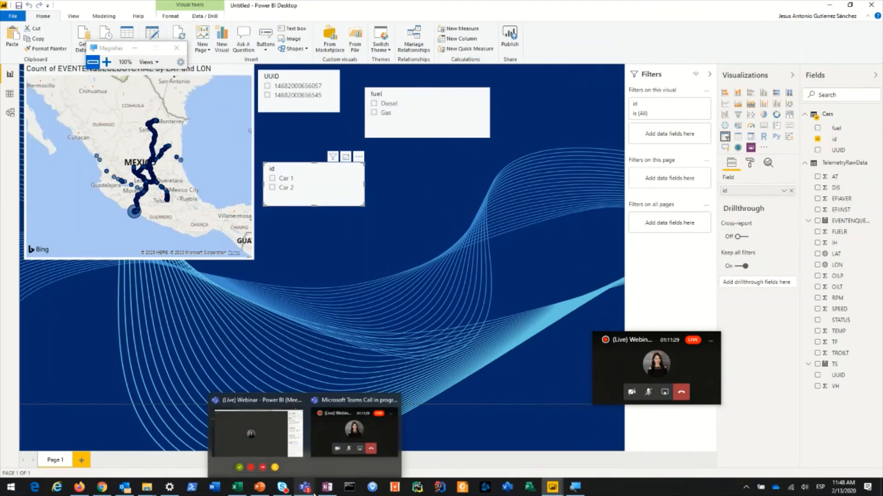
left_click(271, 437)
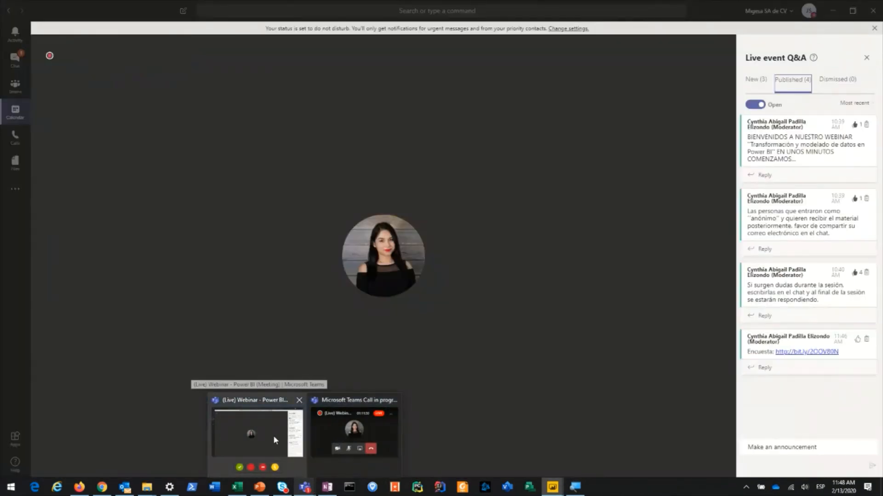
left_click(272, 432)
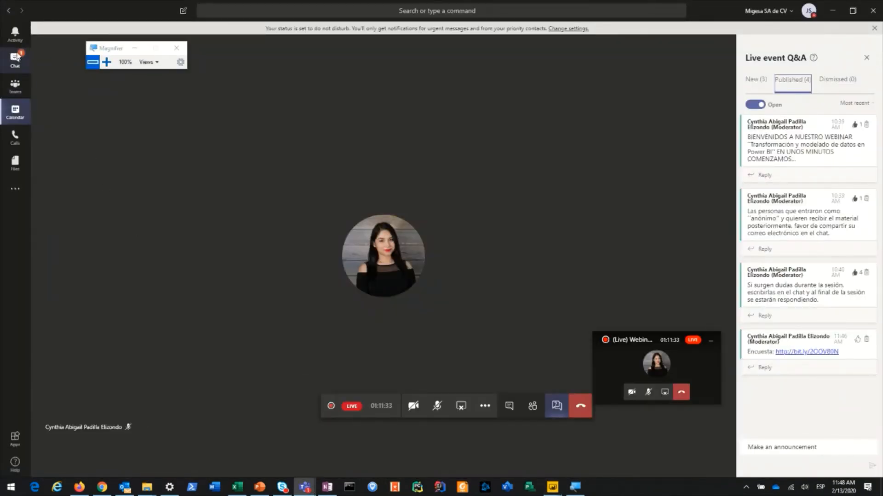
Open the powerbi.microsoft.com blog link from the most recent Teams chat in the browser
left_click(17, 56)
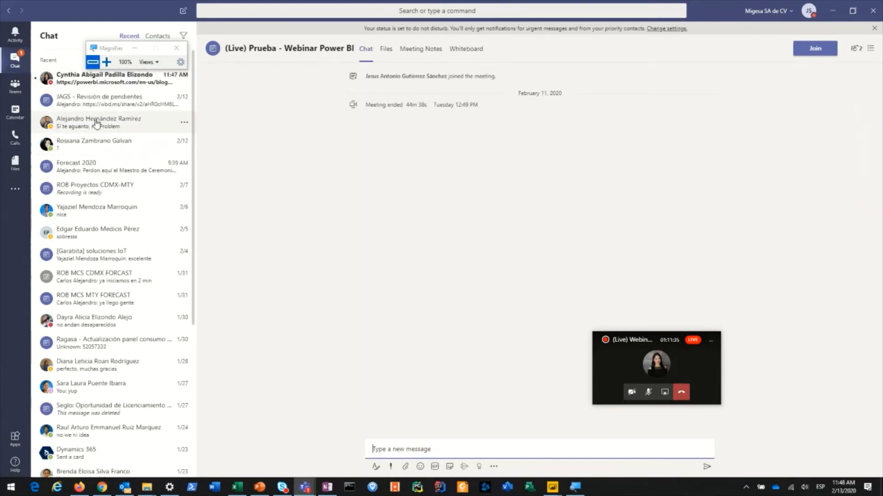
left_click(79, 79)
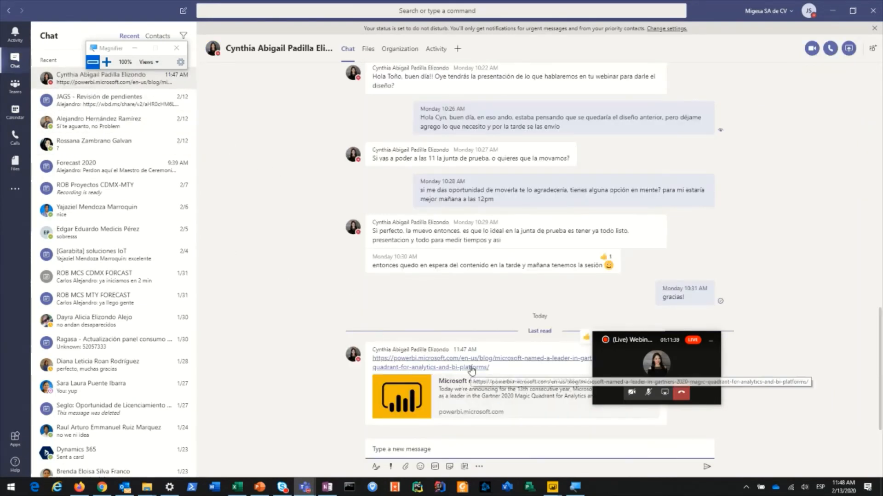
left_click(471, 368)
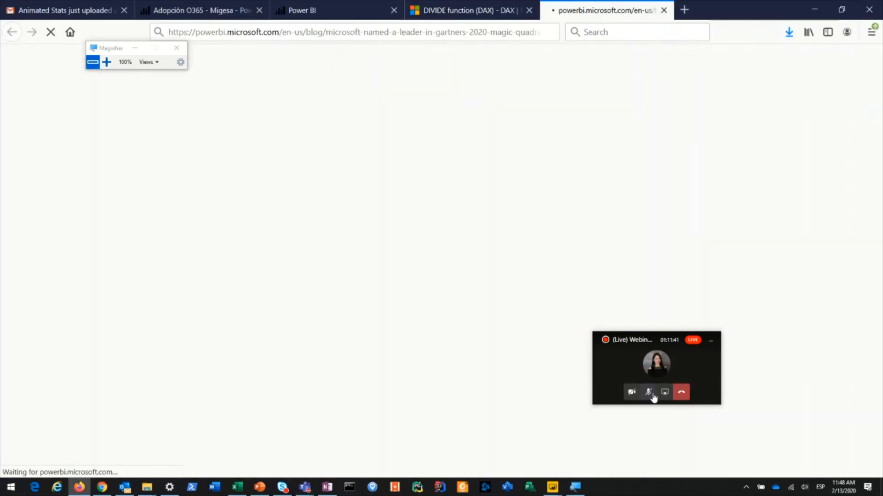
Unmute the microphone and move the floating call window and the Magnifier clear of the blog article
left_click(648, 392)
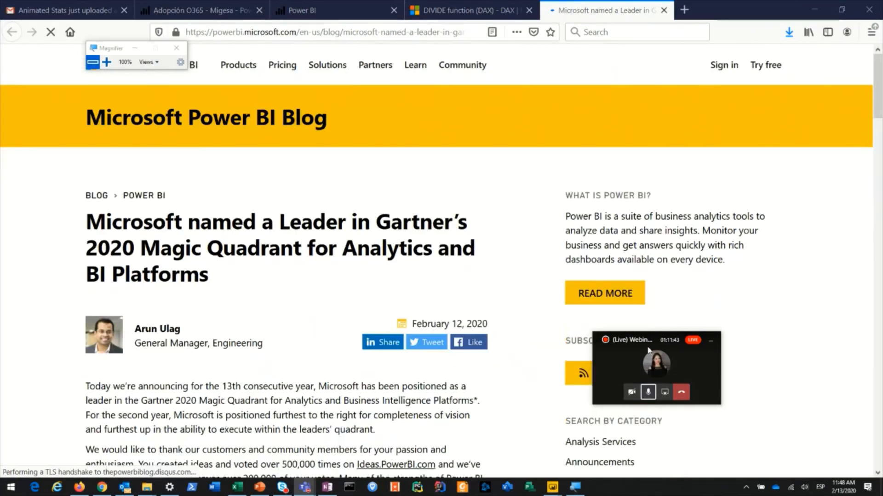
left_click_drag(648, 342, 759, 333)
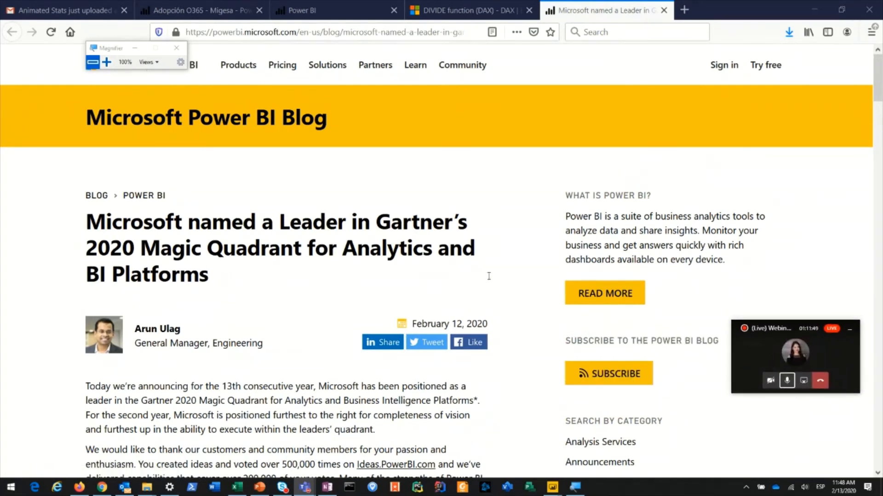
left_click_drag(115, 57, 16, 71)
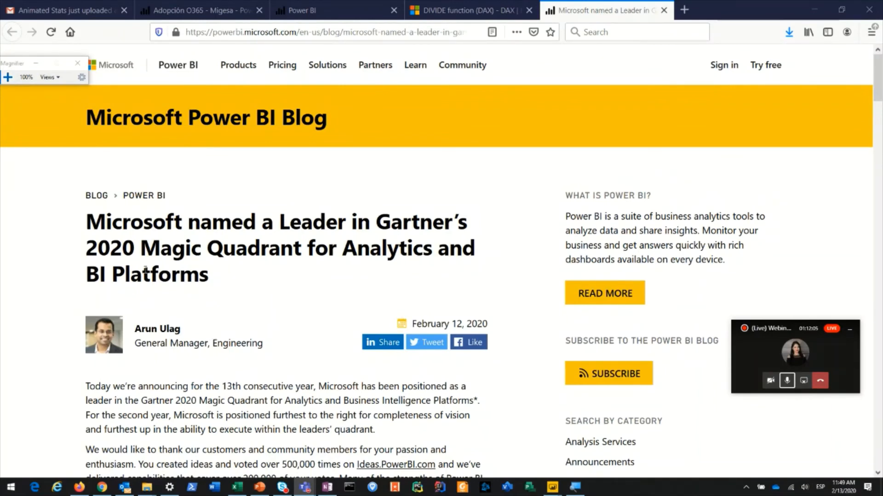
Read through the blog article on Microsoft's position in Gartner's 2020 Magic Quadrant for Analytics and BI Platforms
scroll(115, 294, "down", 5)
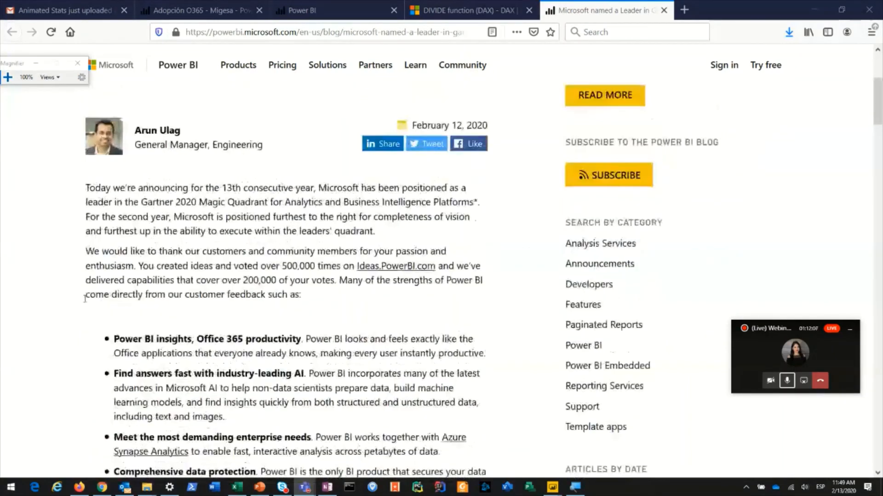
scroll(84, 299, "up", 2)
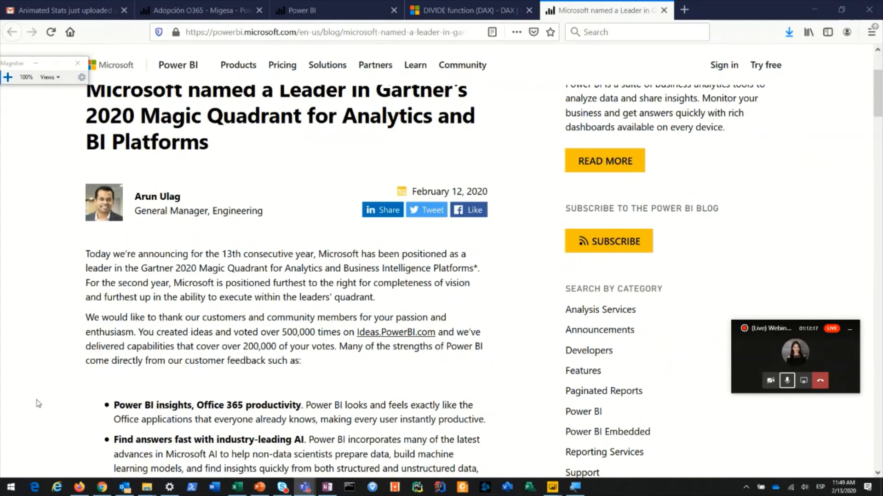
scroll(33, 398, "up", 3)
scroll(31, 399, "down", 2)
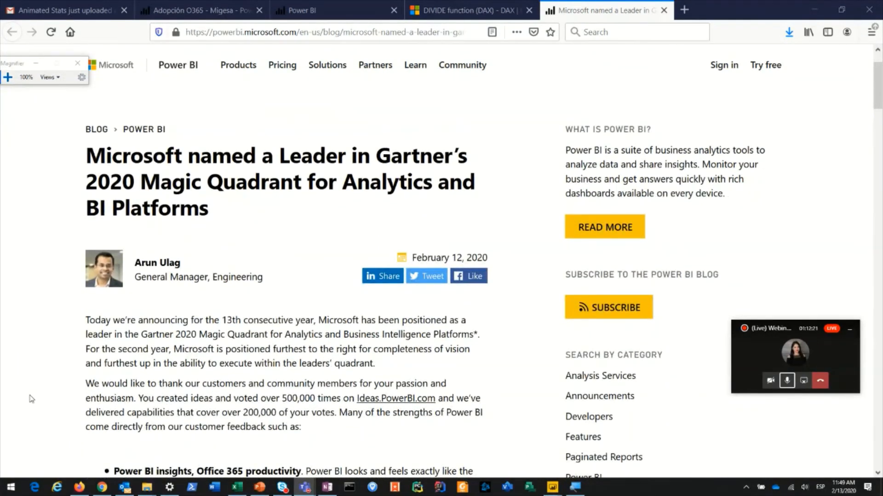
scroll(32, 399, "down", 3)
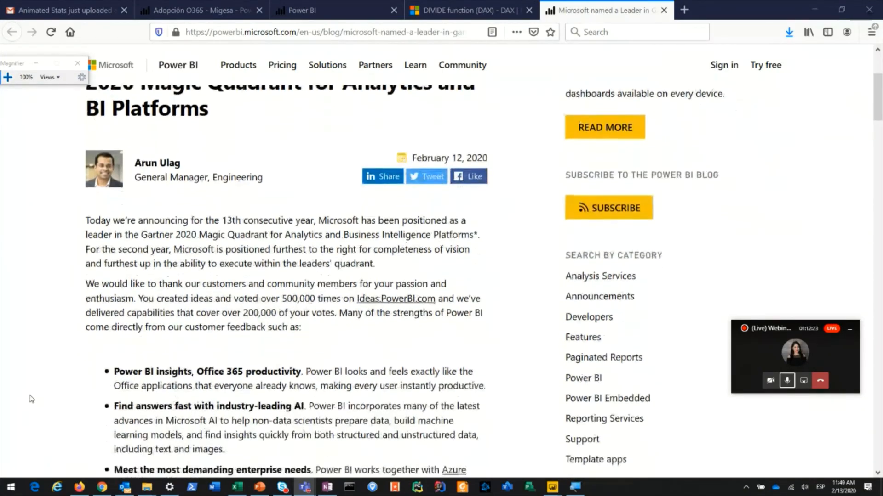
scroll(31, 399, "up", 2)
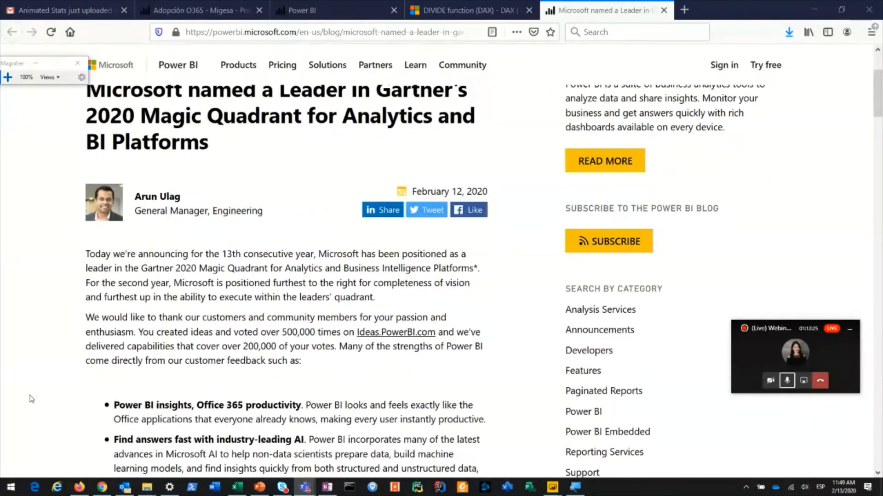
scroll(31, 399, "up", 2)
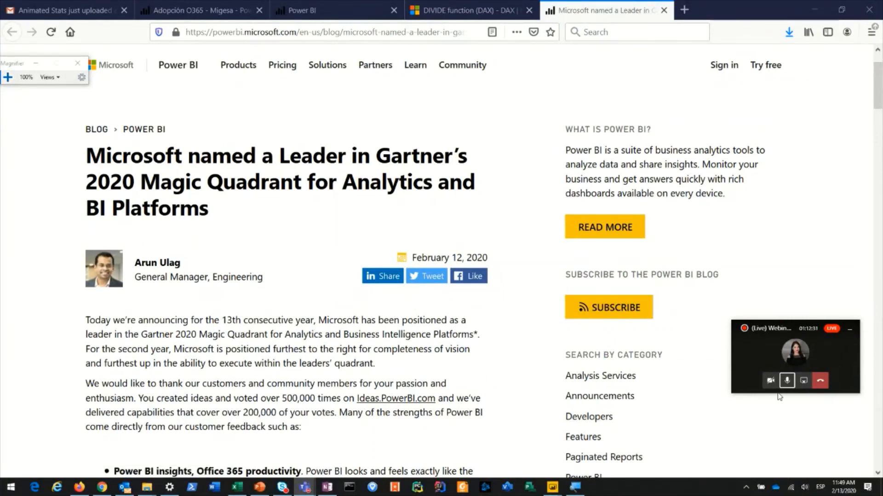
left_click(787, 380)
left_click(684, 10)
left_click(792, 381)
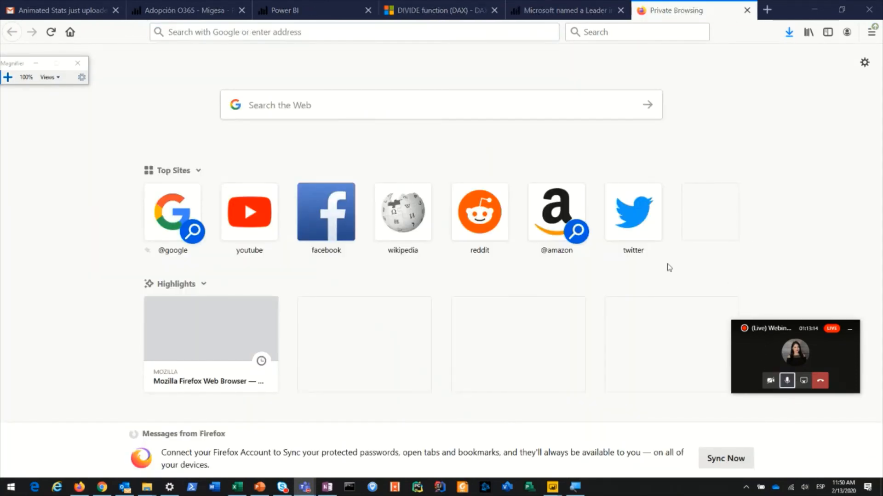
left_click(392, 32)
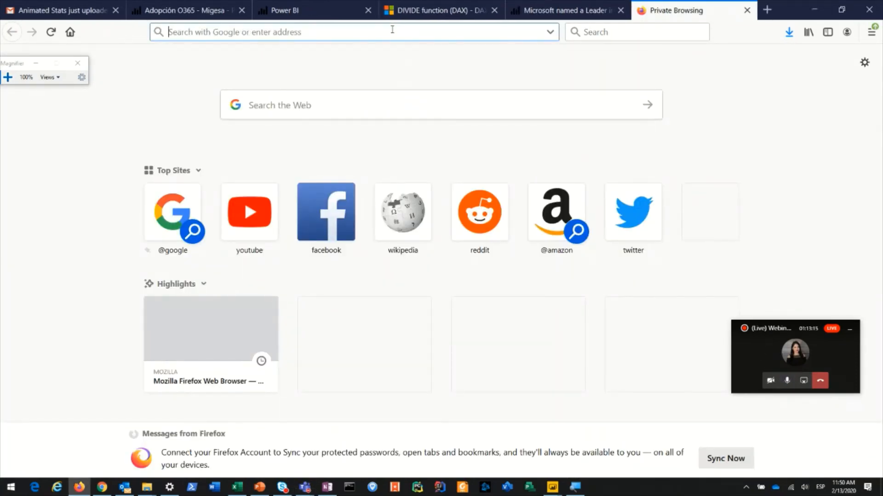
type("www.")
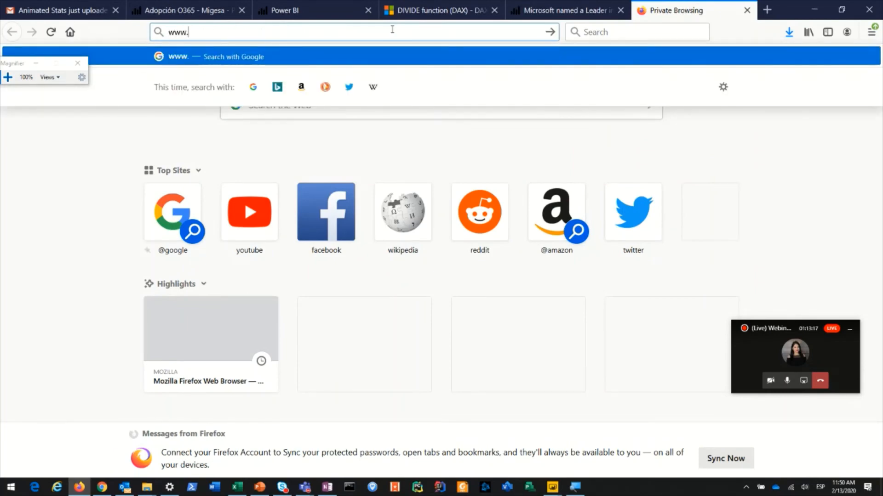
type("pow")
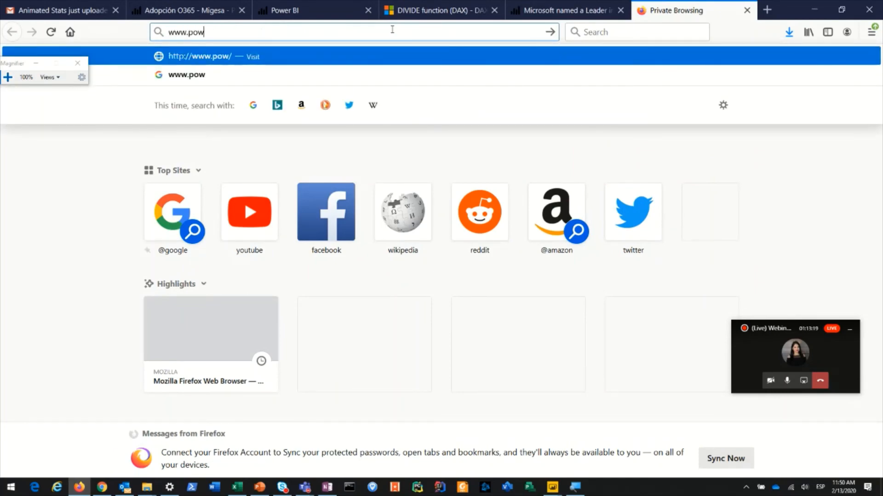
type("erbi.")
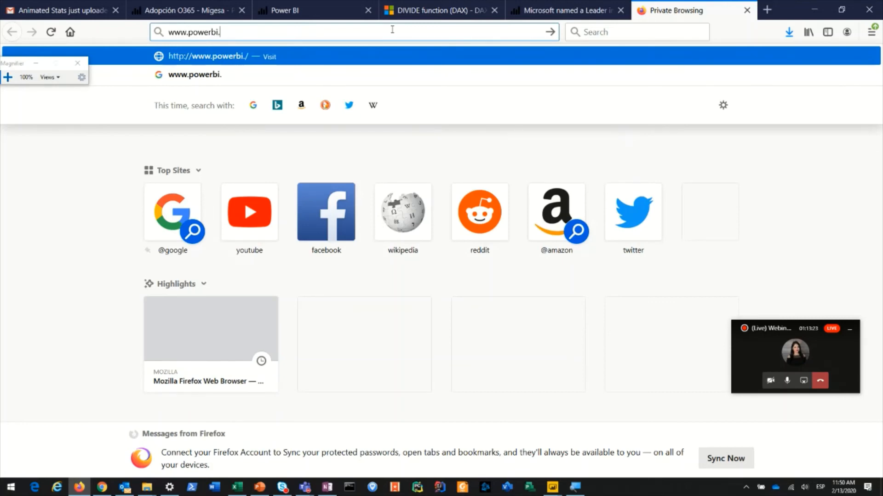
type("com")
key("Return")
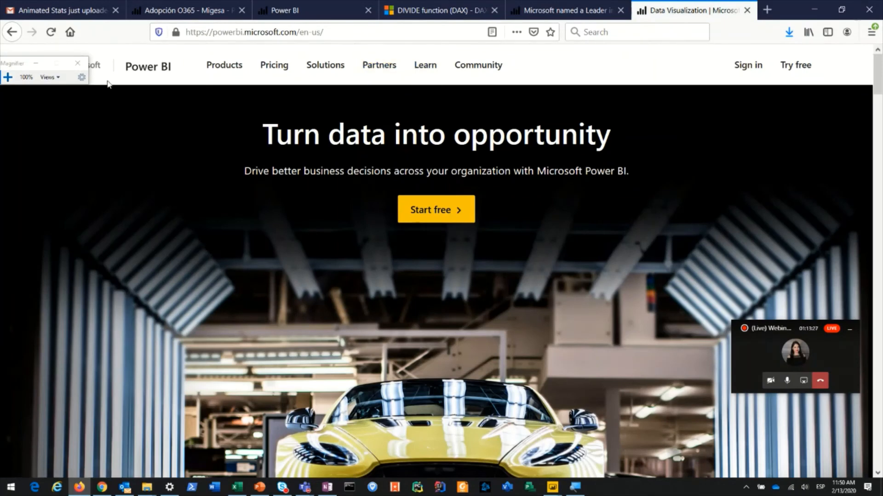
Close the Magnifier and go through the Power BI Desktop product page to its download and language options
left_click(77, 63)
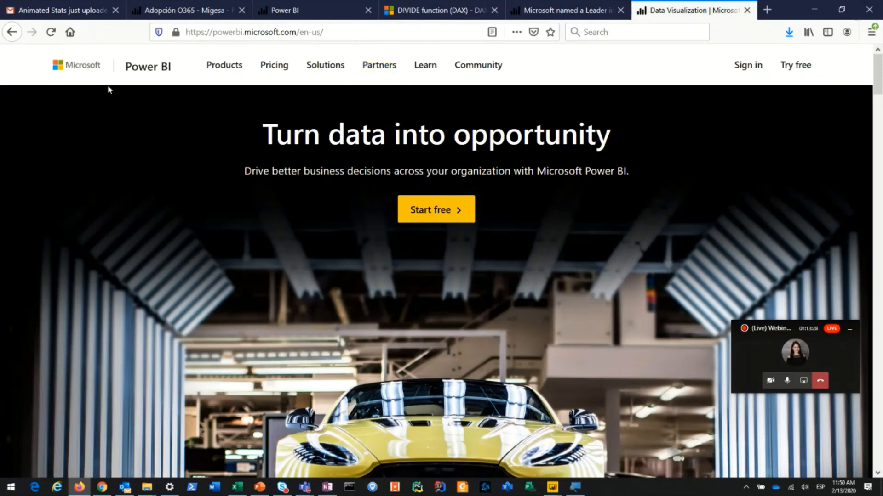
left_click(236, 70)
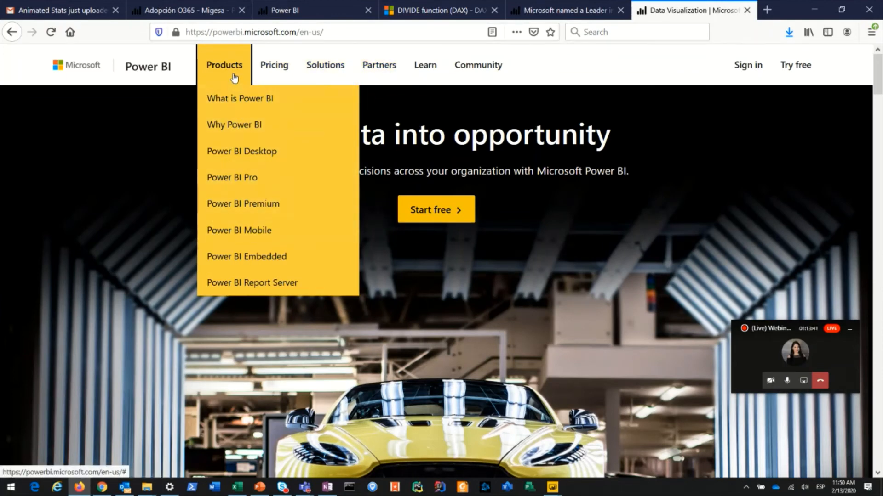
left_click(228, 152)
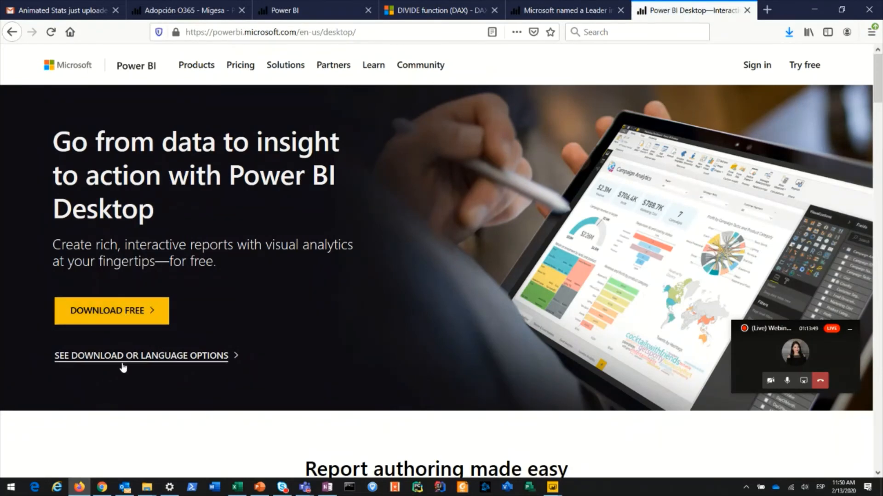
left_click(158, 361)
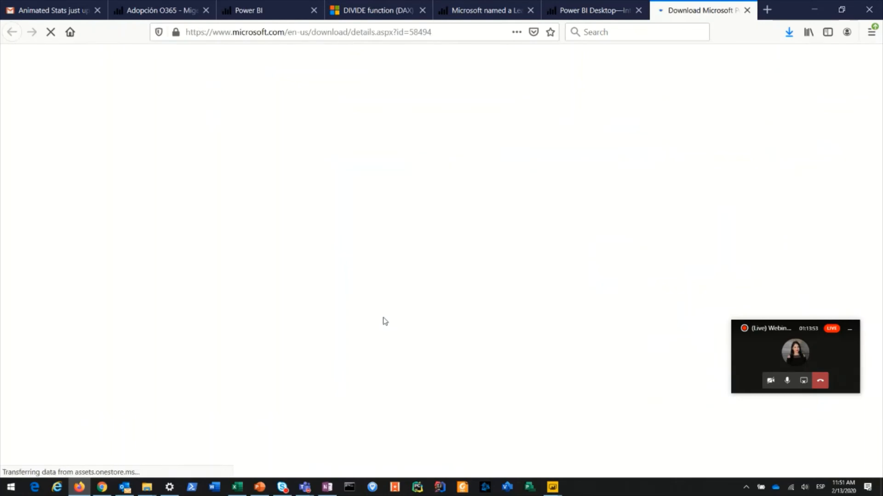
Check the language choices on the Microsoft Power BI Desktop download page, keep English, and bring up the installer file choices
scroll(391, 322, "down", 3)
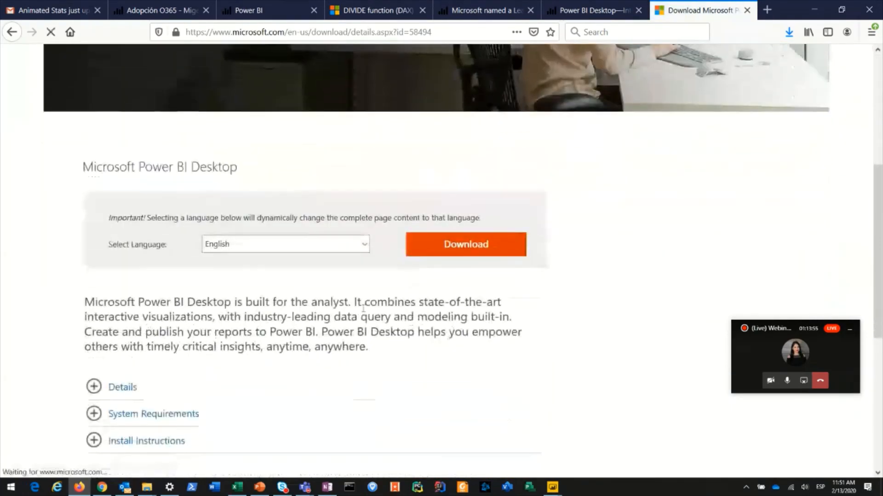
scroll(346, 299, "up", 1)
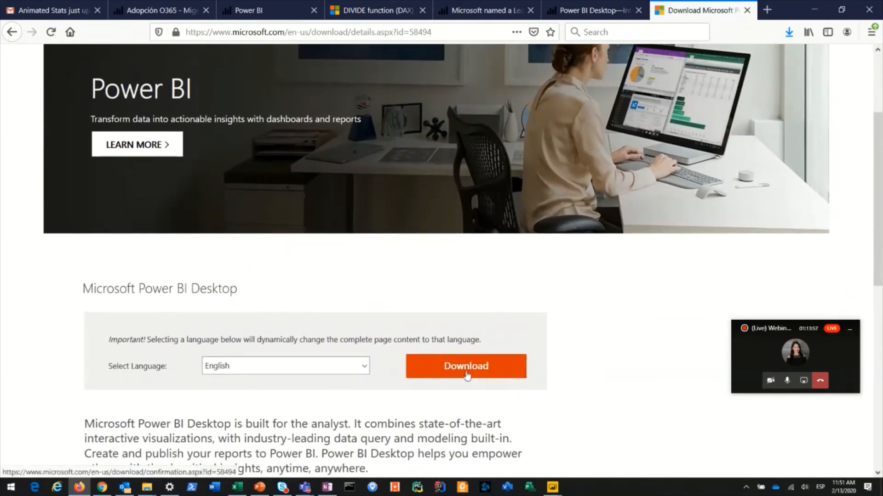
left_click(317, 370)
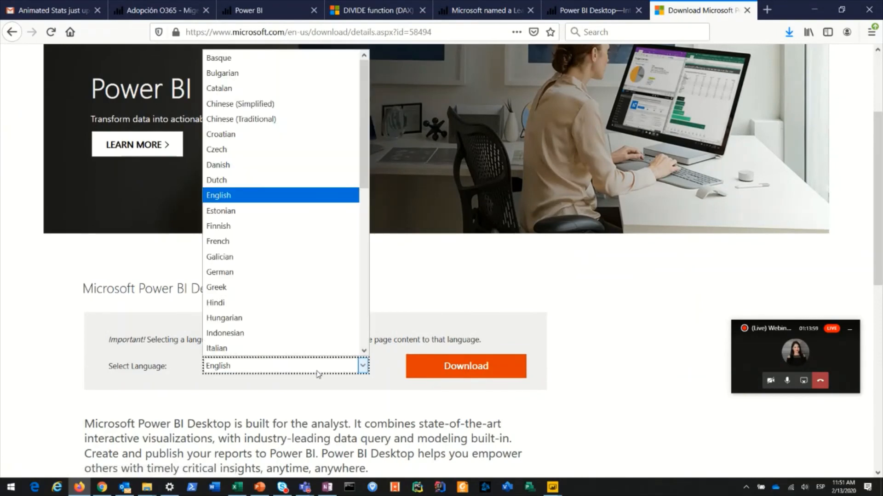
left_click(317, 373)
left_click(459, 375)
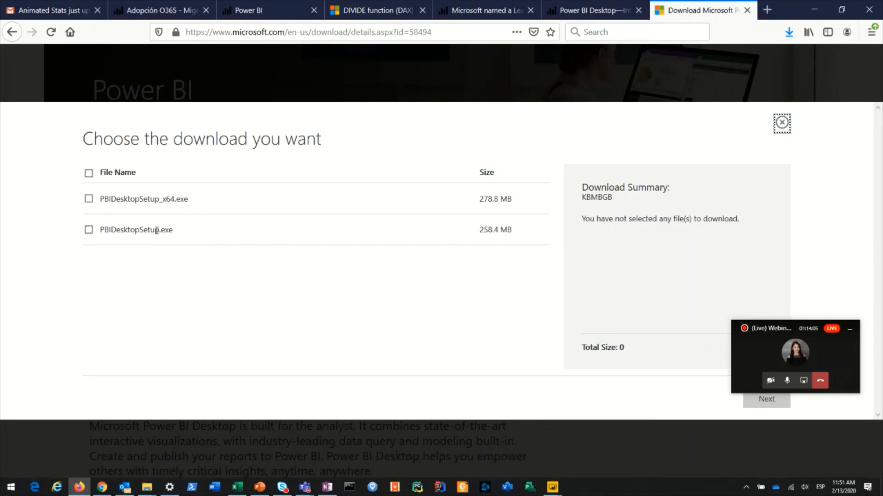
Point out the two installer file names and select PBIDesktopSetup_x64.exe for download
left_click_drag(157, 229, 172, 230)
left_click(173, 222)
left_click_drag(155, 199, 189, 199)
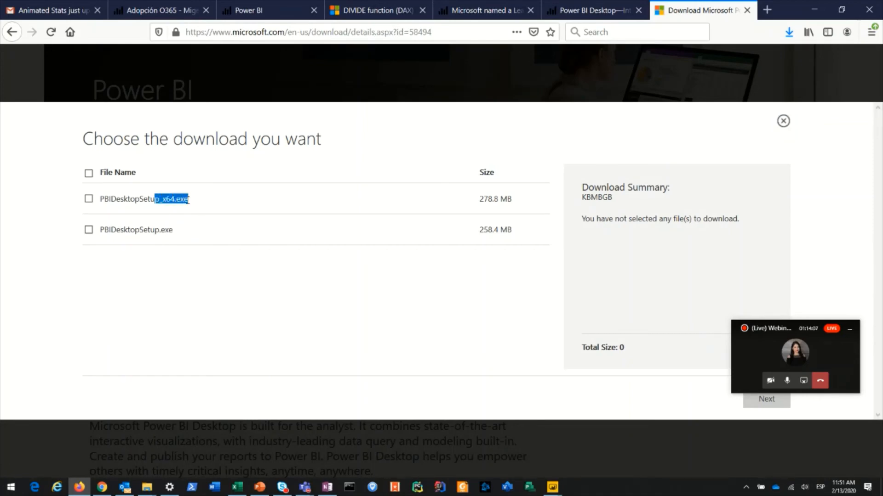
left_click(327, 205)
left_click(89, 198)
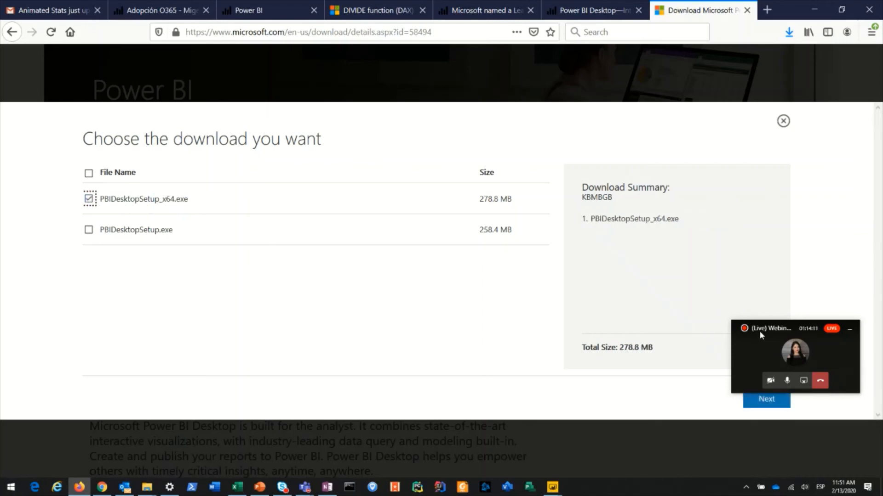
Move the floating call window clear of the Next button, and mute and unmute the call microphone
left_click_drag(760, 331, 775, 265)
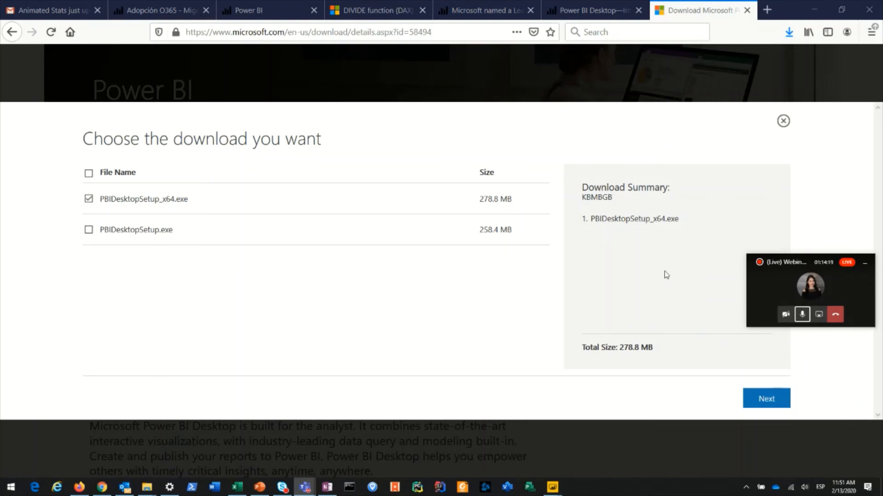
left_click(803, 318)
left_click(802, 317)
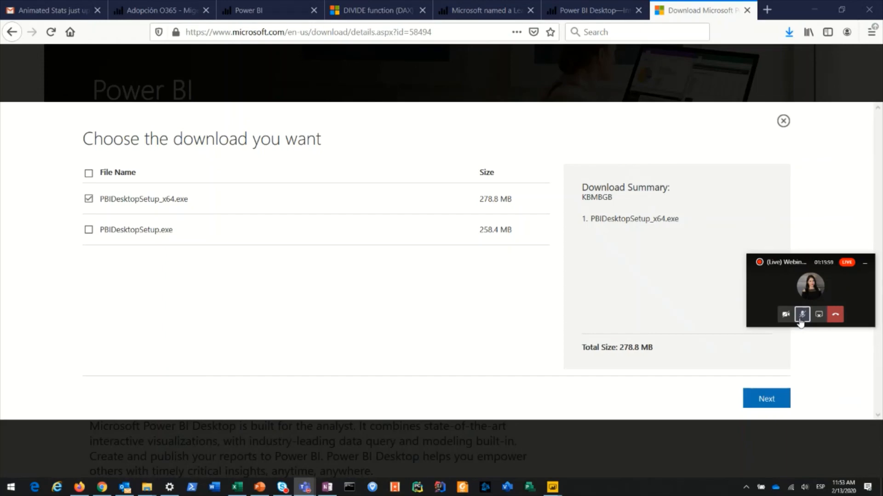
left_click(801, 317)
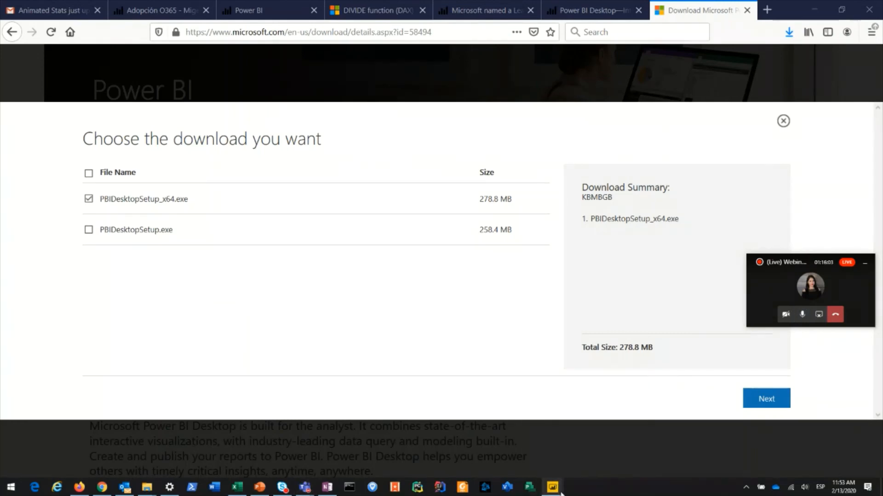
Switch to the untitled Power BI Desktop telemetry map report and bring up the full Get Data connector list
mouse_move(560, 493)
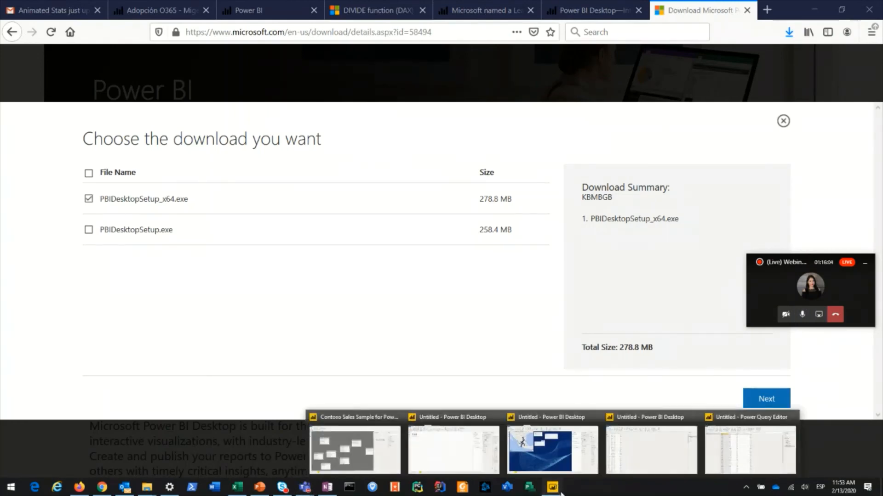
left_click(561, 459)
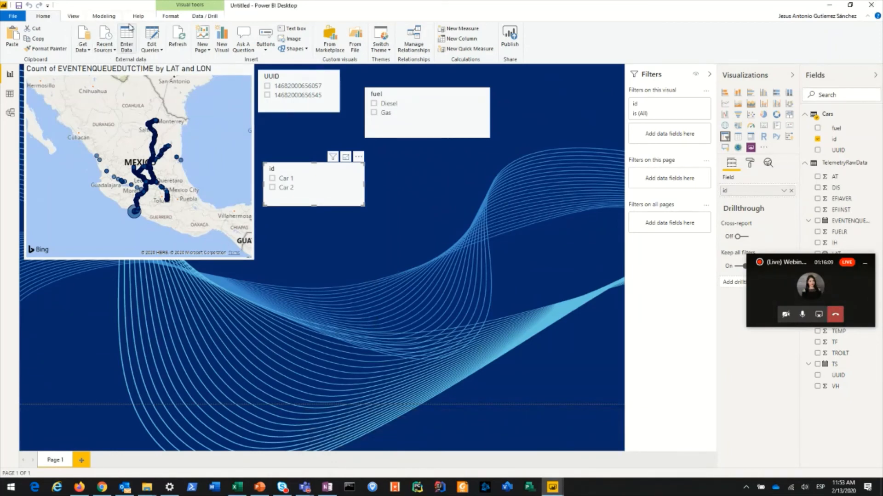
left_click(87, 51)
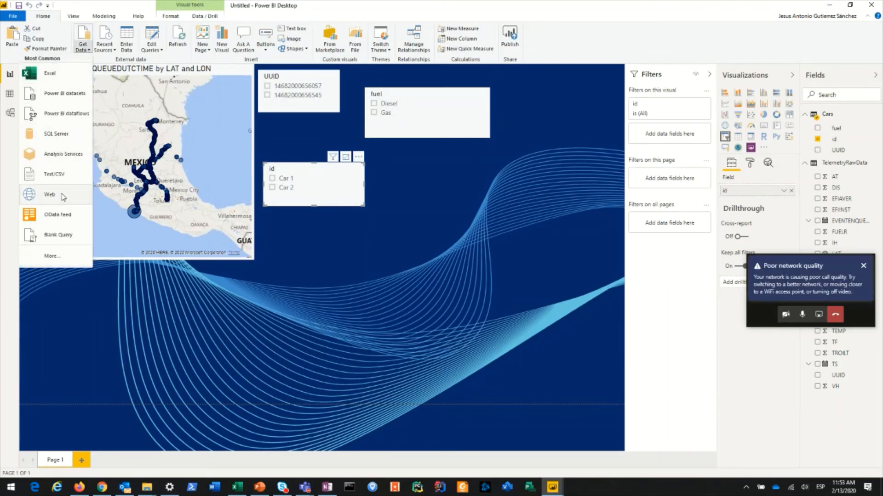
left_click(67, 258)
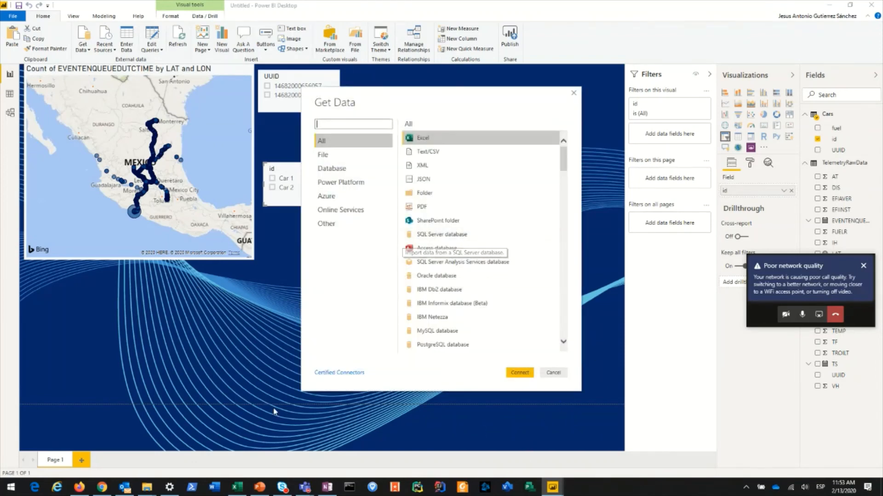
Launch the Windows Magnifier and enlarge the Get Data connector list to 200%
key("super")
type("mag")
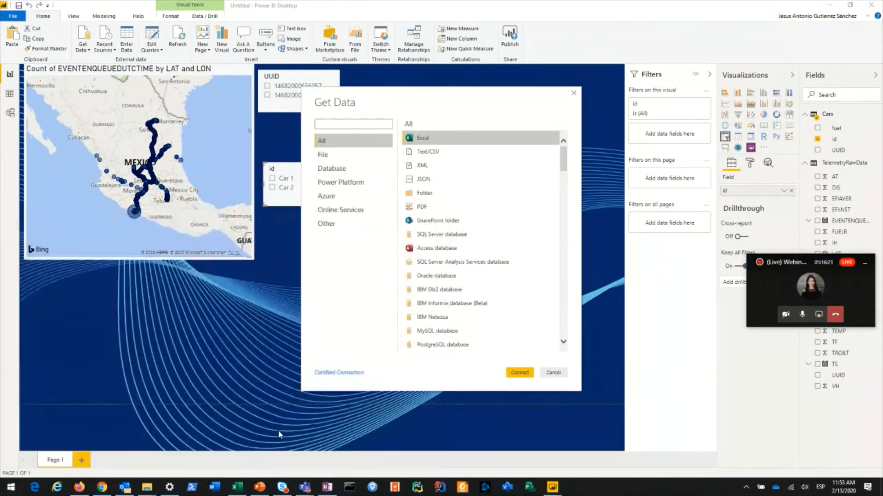
key("Return")
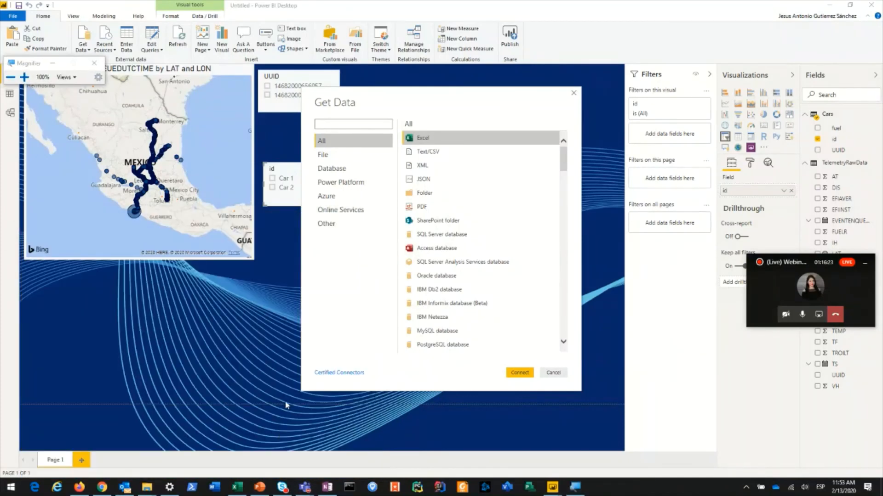
left_click(25, 78)
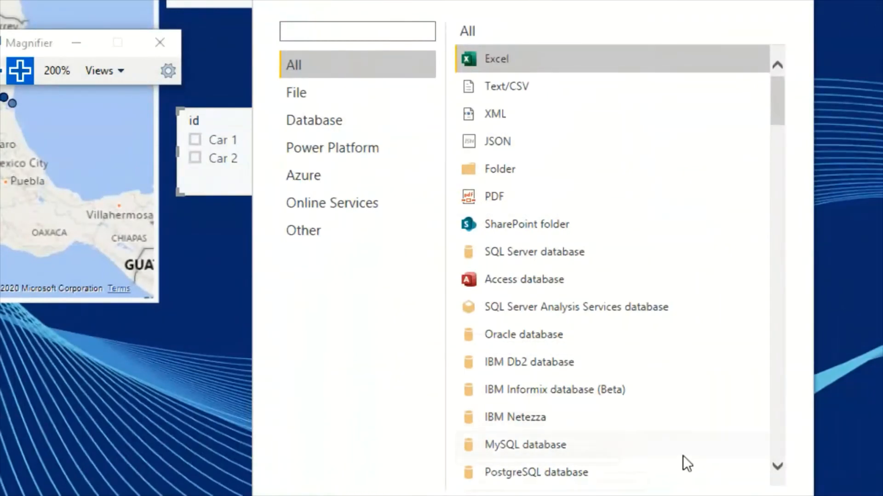
Go through the File, Database, Power Platform, Azure, Online Services and Other connector categories, highlighting ODBC and OLE DB
left_click(287, 89)
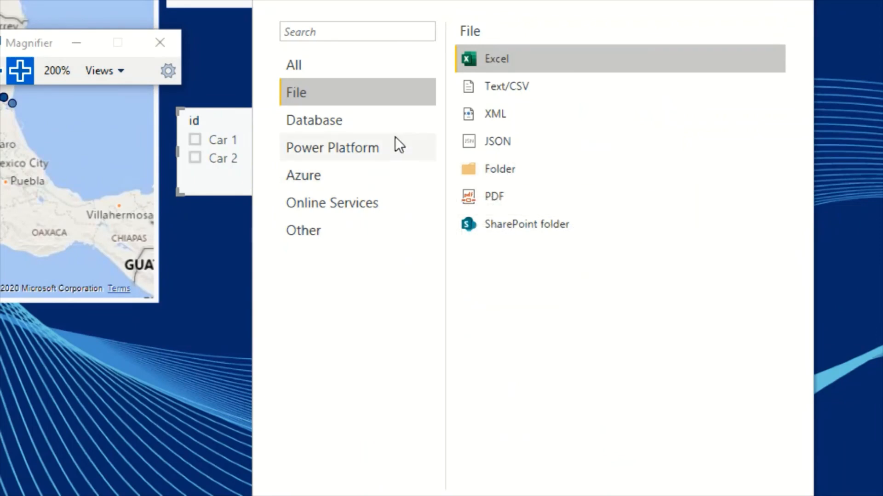
left_click(371, 111)
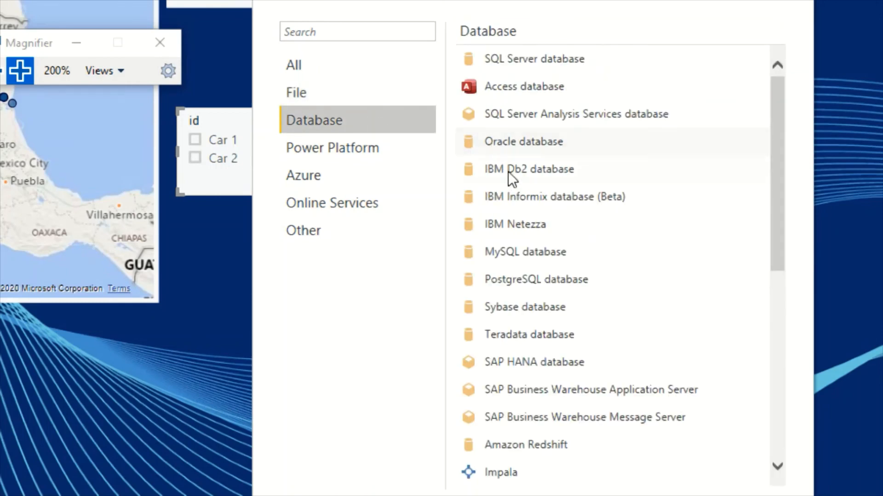
left_click(321, 149)
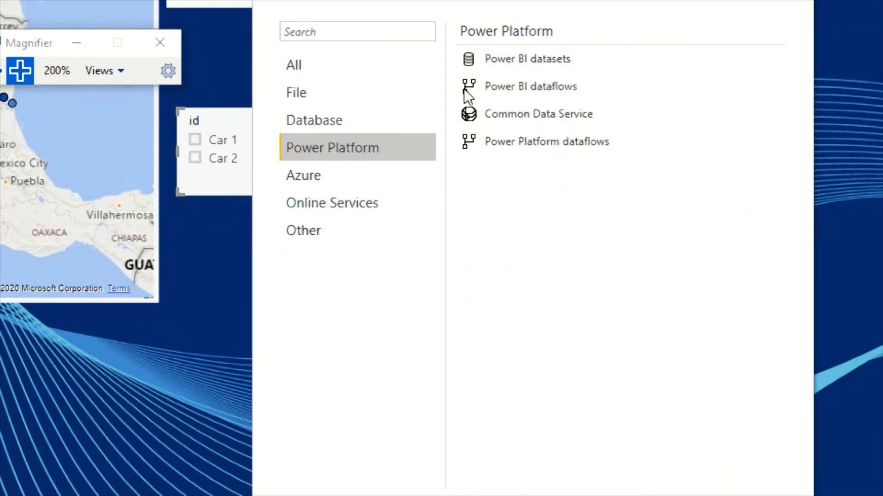
left_click(366, 177)
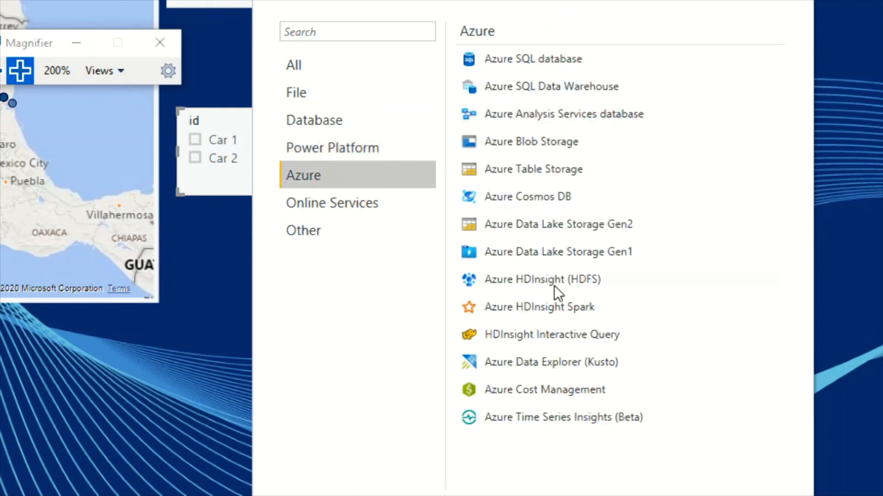
left_click(357, 203)
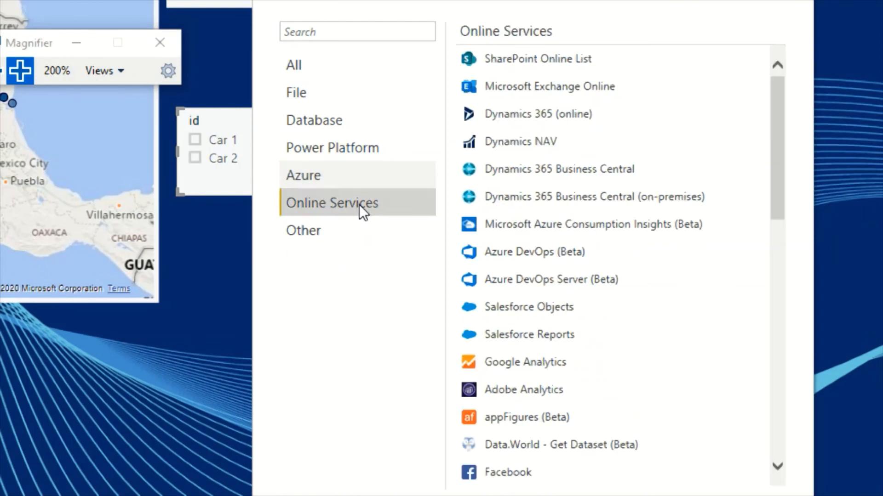
left_click(311, 230)
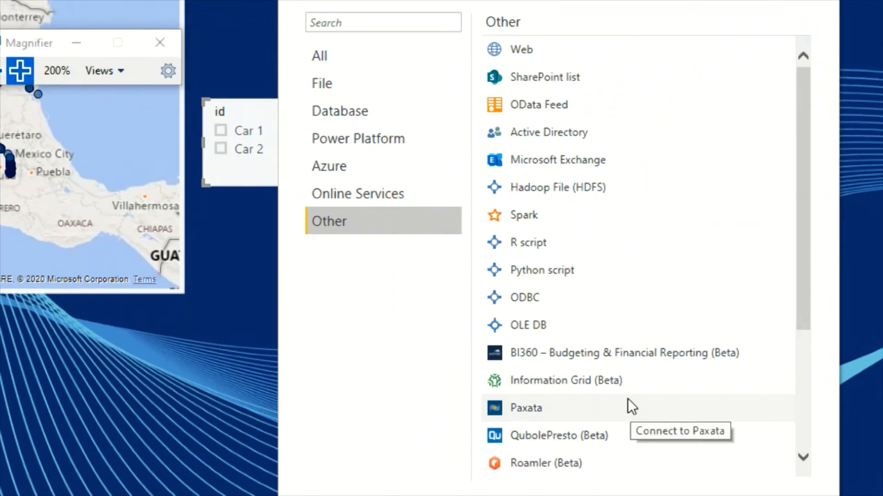
left_click(520, 302)
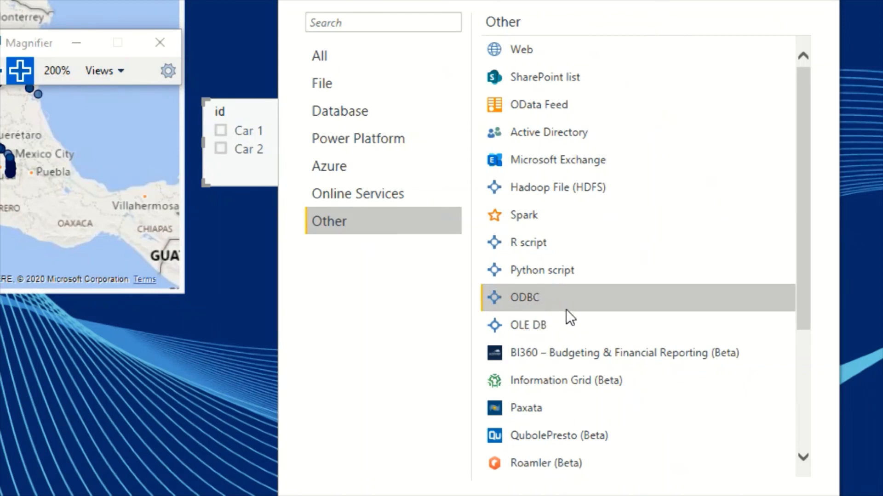
left_click(528, 329)
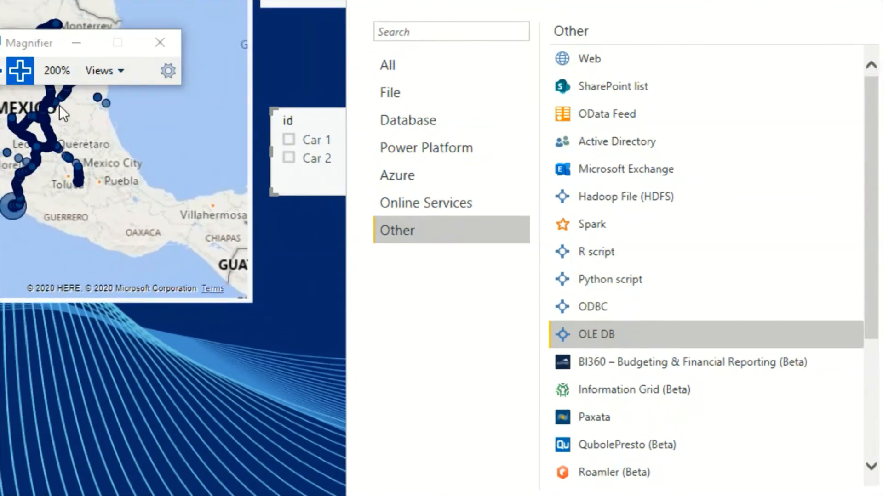
Move the Magnifier over the map, reset its zoom to 100%, and mute and unmute the call microphone
left_click_drag(15, 51, 95, 73)
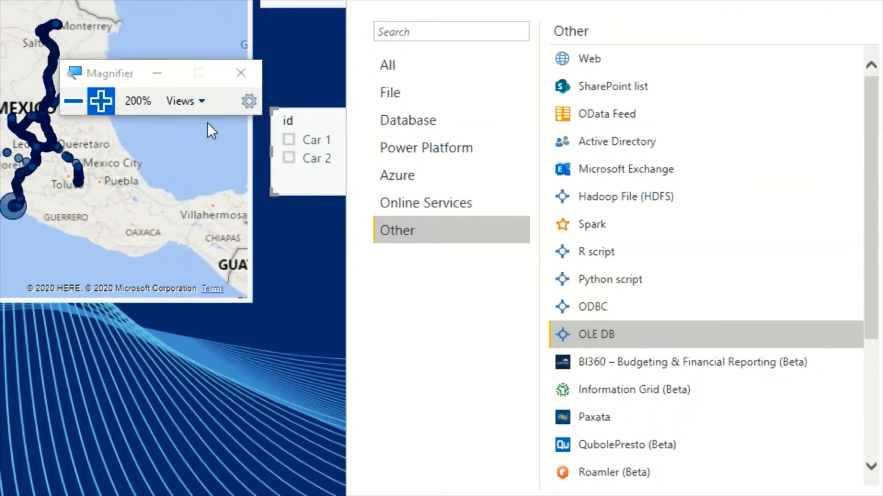
left_click(64, 107)
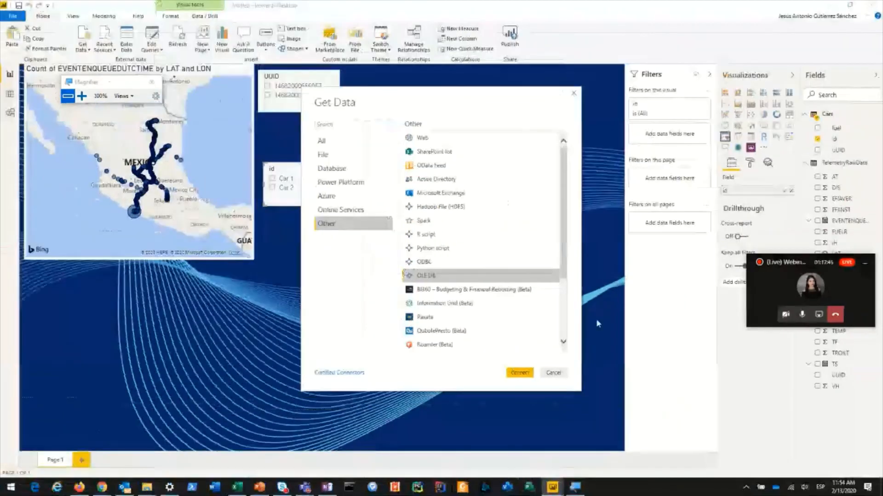
left_click(802, 314)
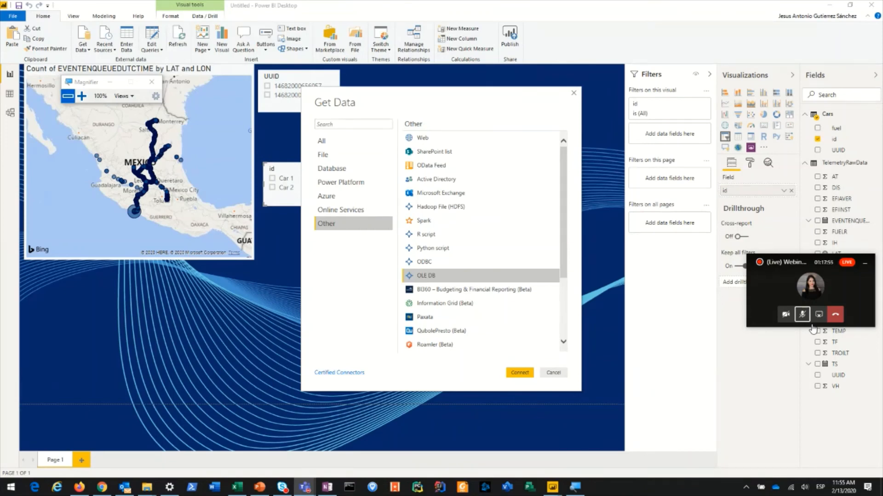
left_click(802, 315)
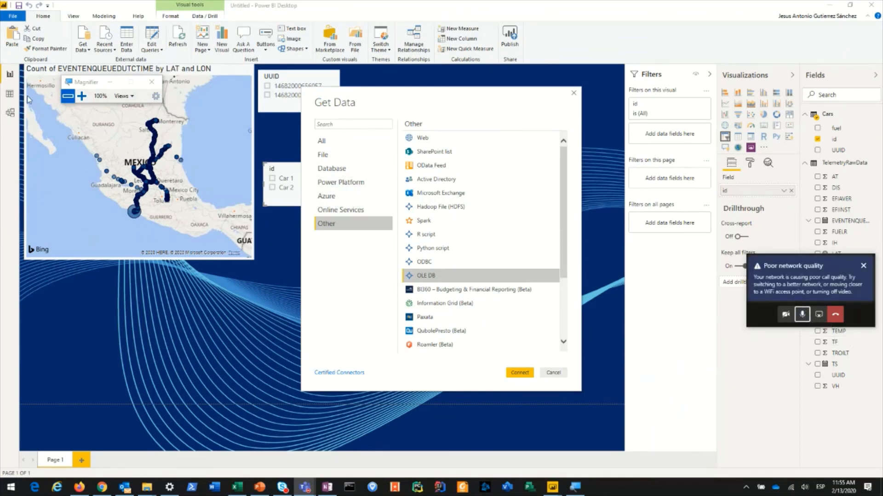
Move the Magnifier away from the view switcher, cancel Get Data, and show the Cars table in Data view
left_click(9, 95)
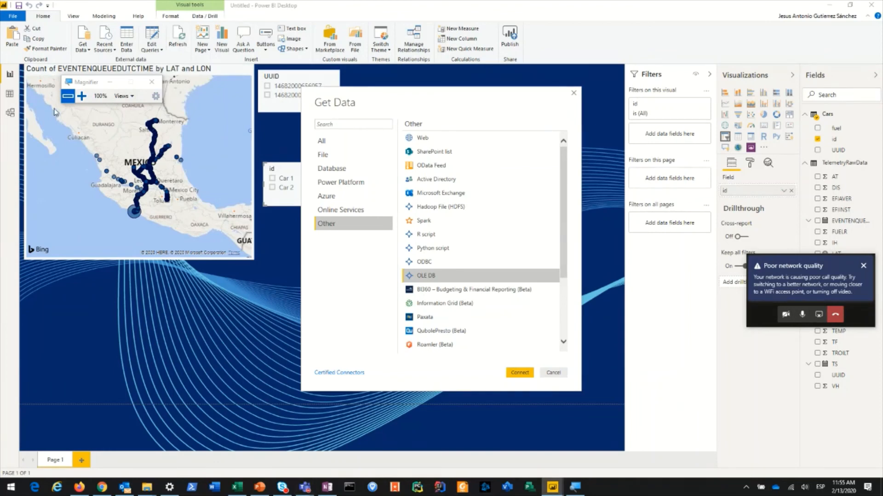
left_click_drag(84, 91, 203, 189)
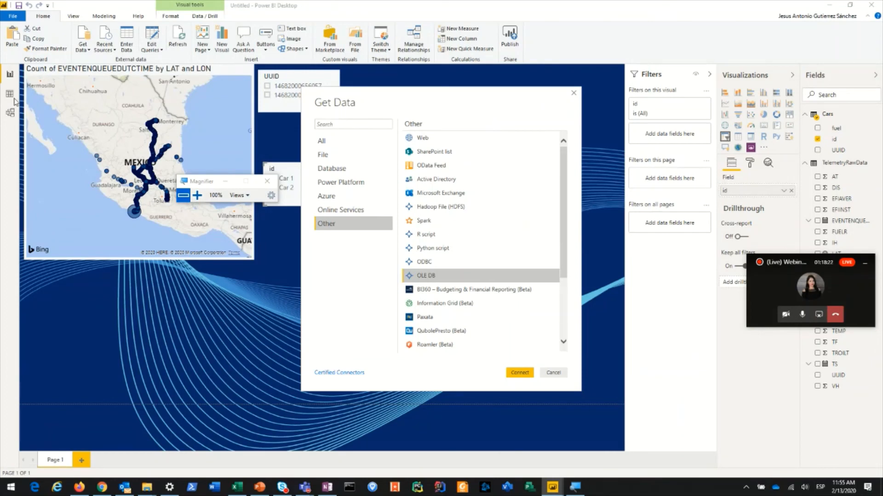
left_click(544, 372)
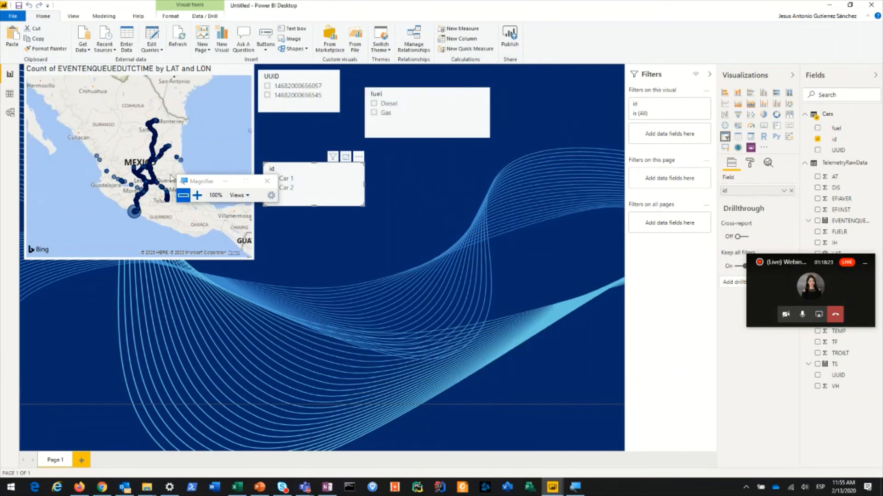
left_click(12, 95)
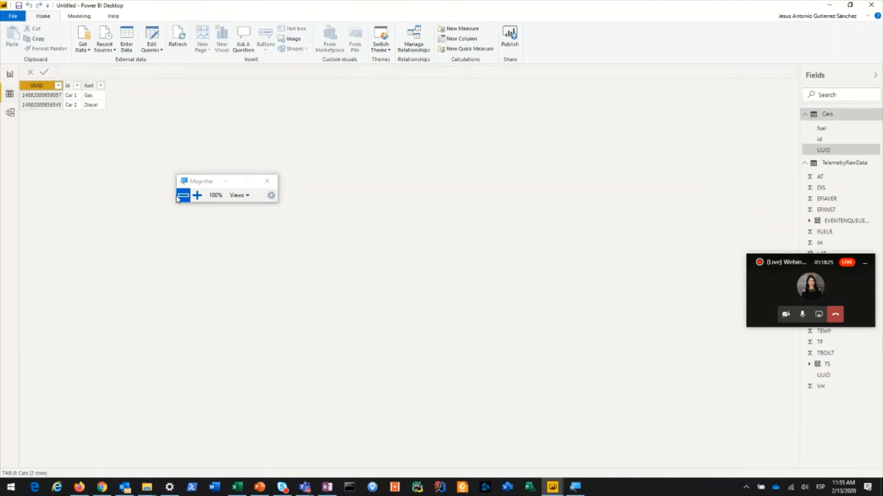
Magnify the Data view to 200% and display the Modeling commands
left_click(198, 195)
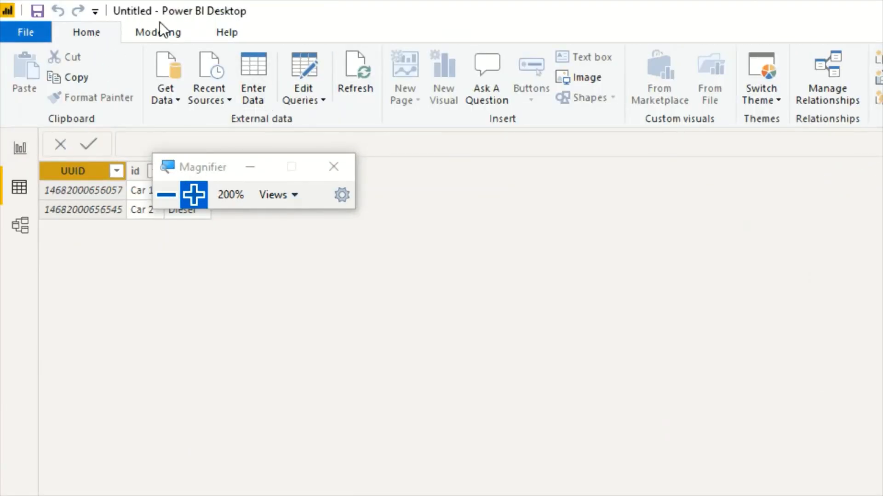
left_click(165, 30)
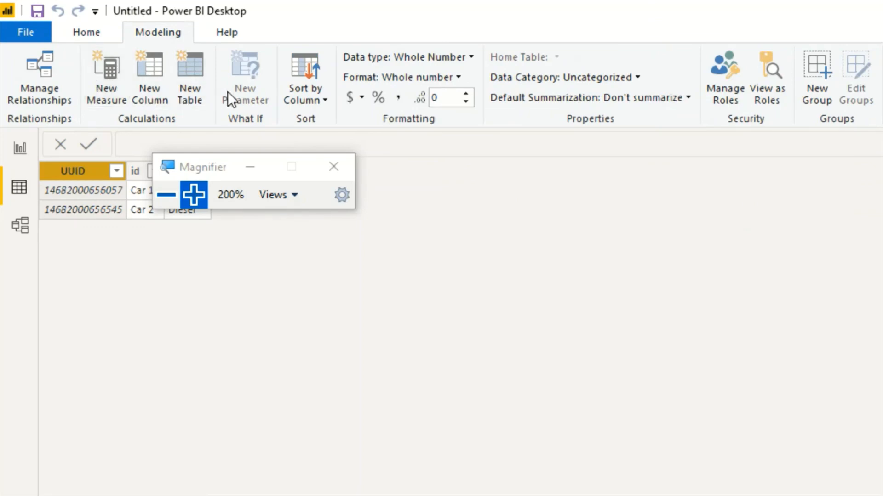
left_click(208, 178)
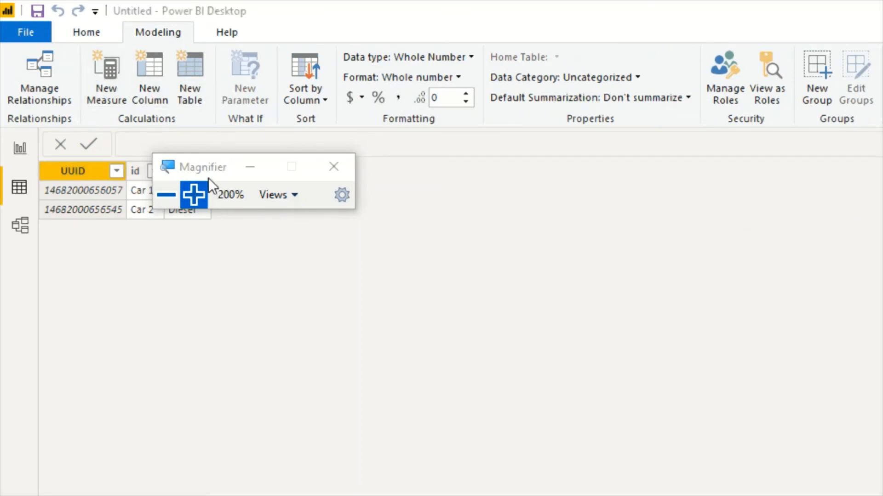
Move the Magnifier clear of the table and create a new calculated table named Calendario
left_click_drag(205, 172, 499, 420)
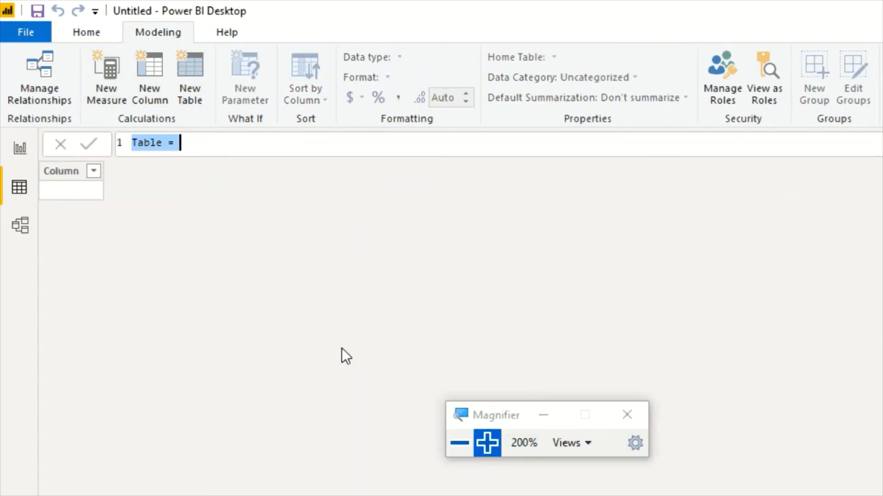
left_click(236, 143)
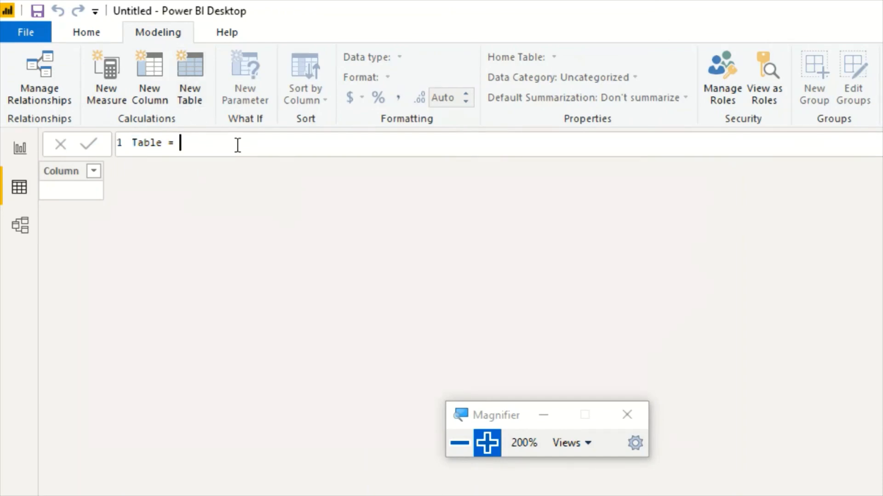
key("Home")
key("shift+Right")
key("shift+Right")
key("shift+Right")
key("shift+Right")
key("shift+Right")
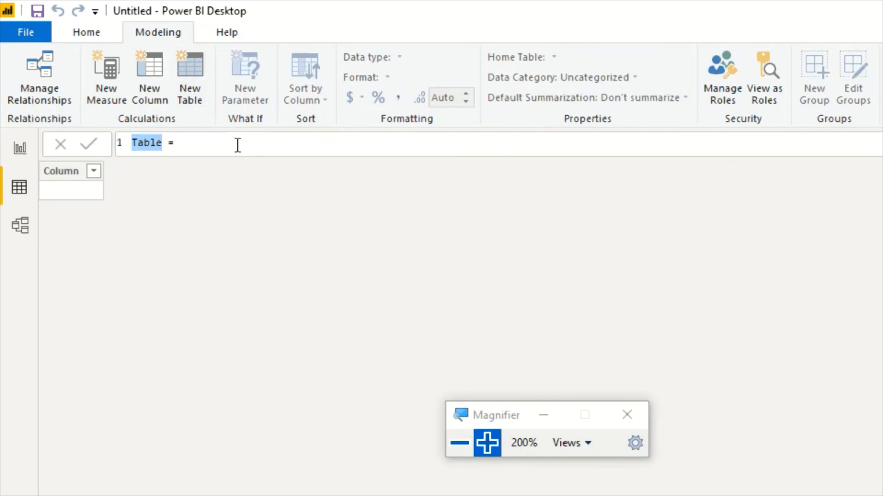
type("Calendario")
key("End")
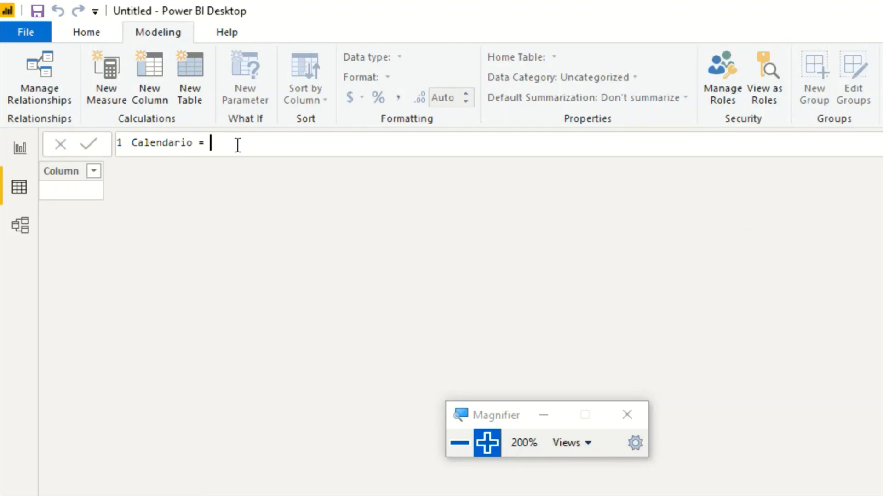
Define Calendario with the formula CALENDAR(DATE(2015,1,1), DATE(2020,12,31))
type("Cale")
key("Tab")
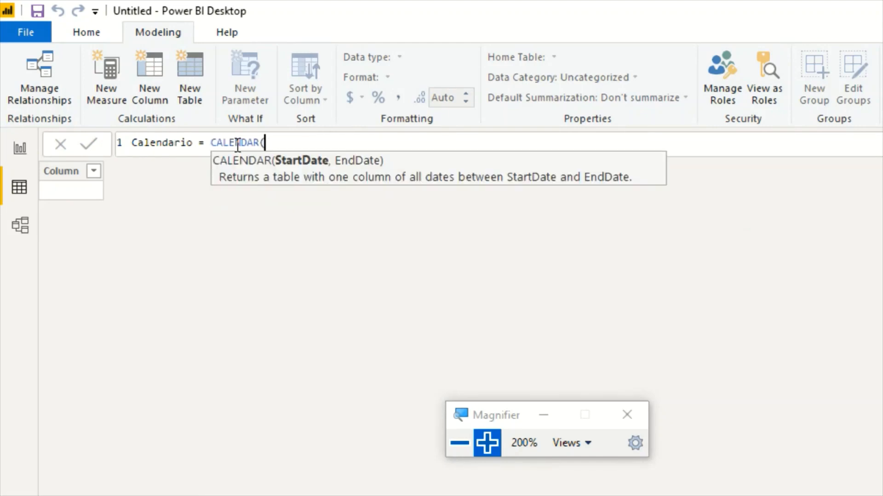
type("date")
key("Tab")
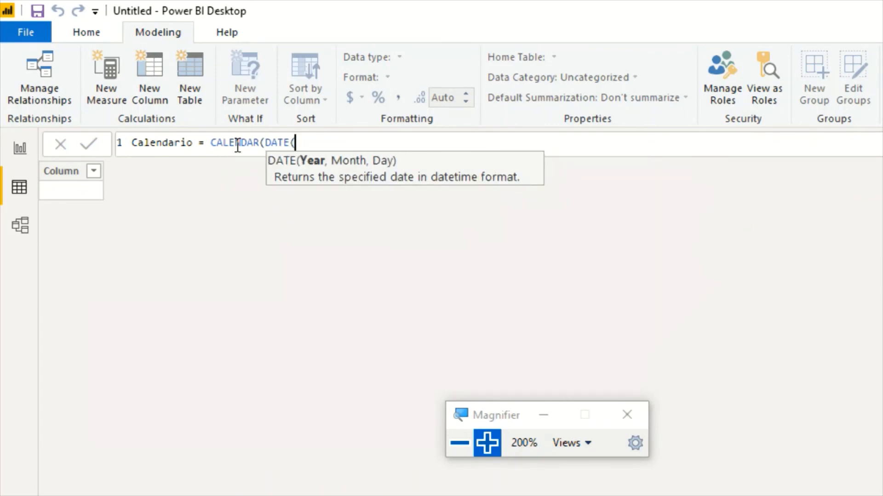
type("2015,1,1")
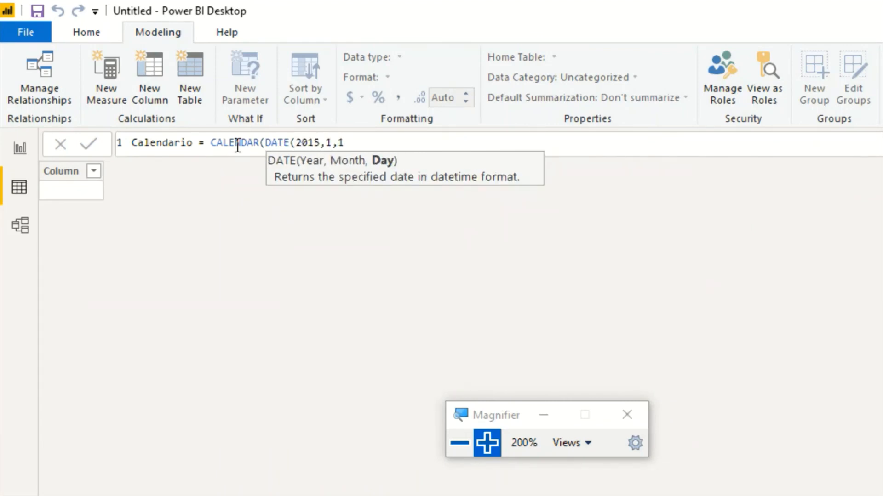
type(")")
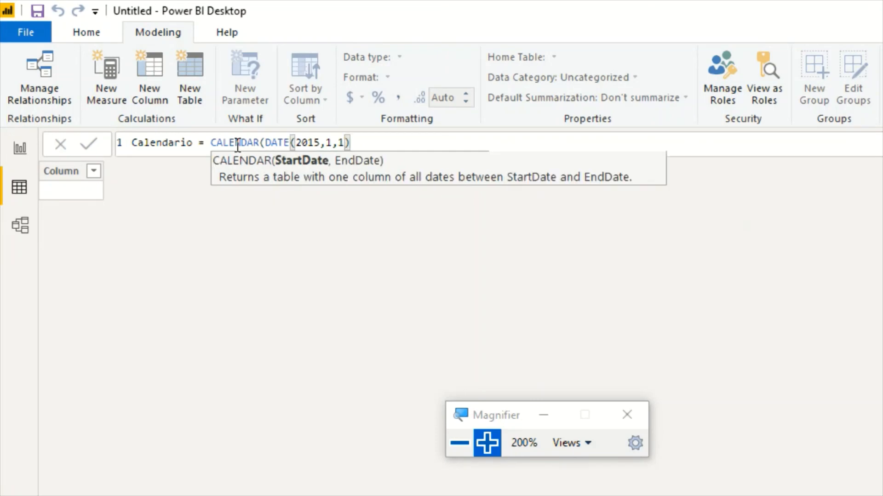
type(", DATE(")
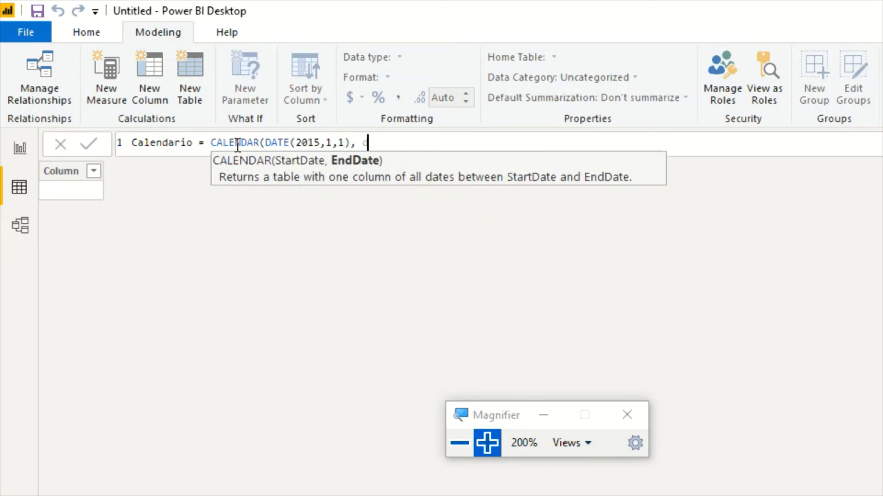
type("202")
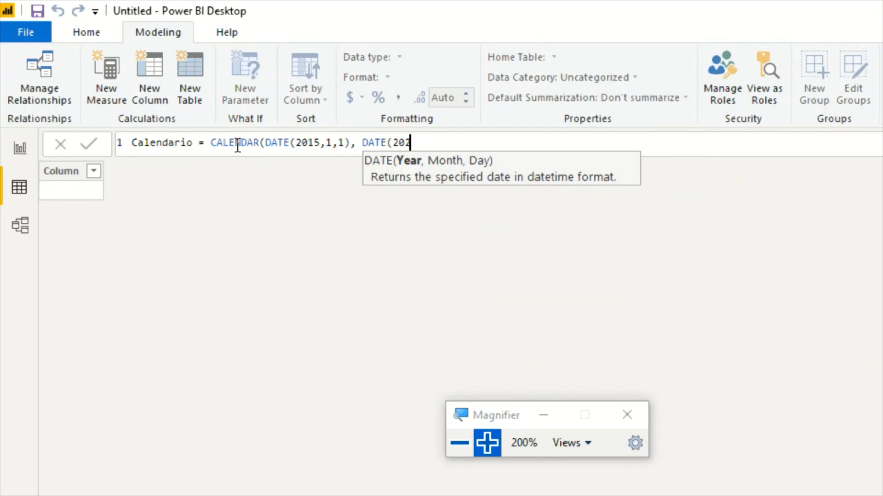
type("0,12,31))")
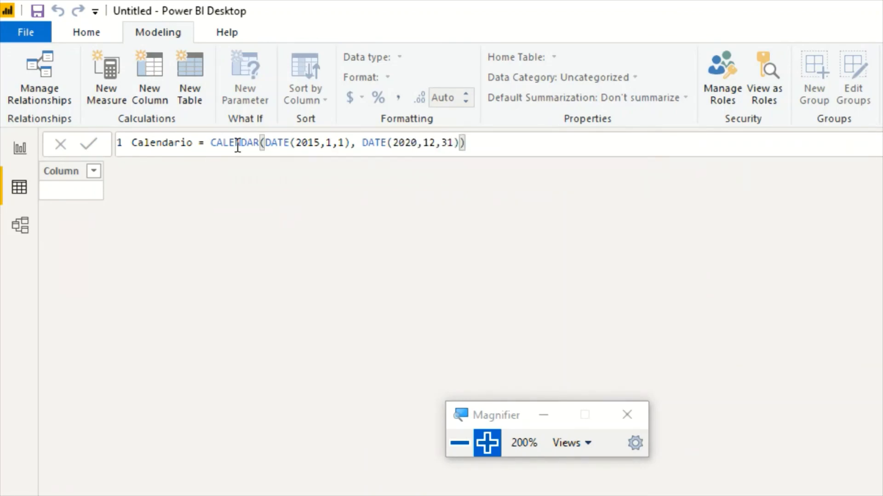
key("Return")
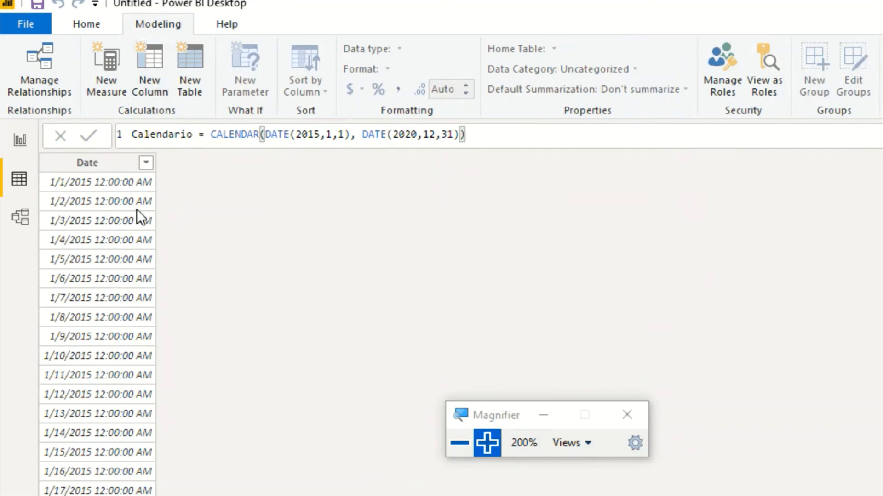
Look through the data types available for Calendario's Date column without changing the type
left_click(87, 165)
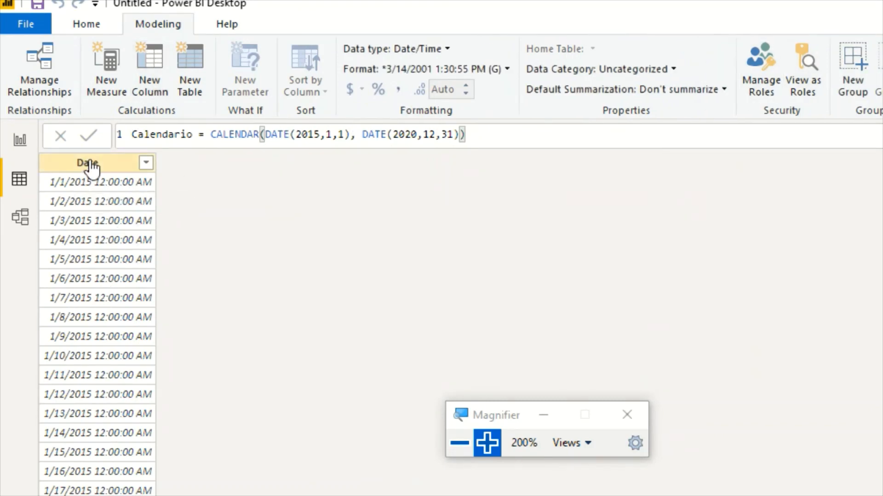
left_click(445, 51)
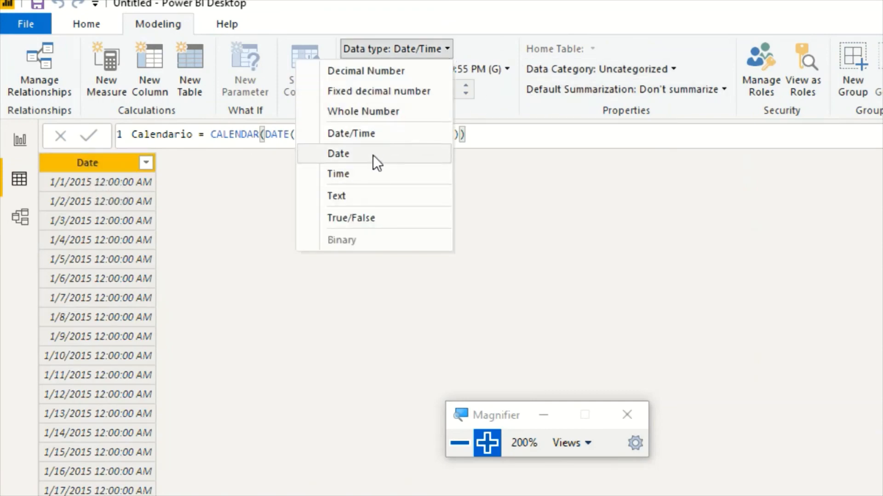
left_click(435, 40)
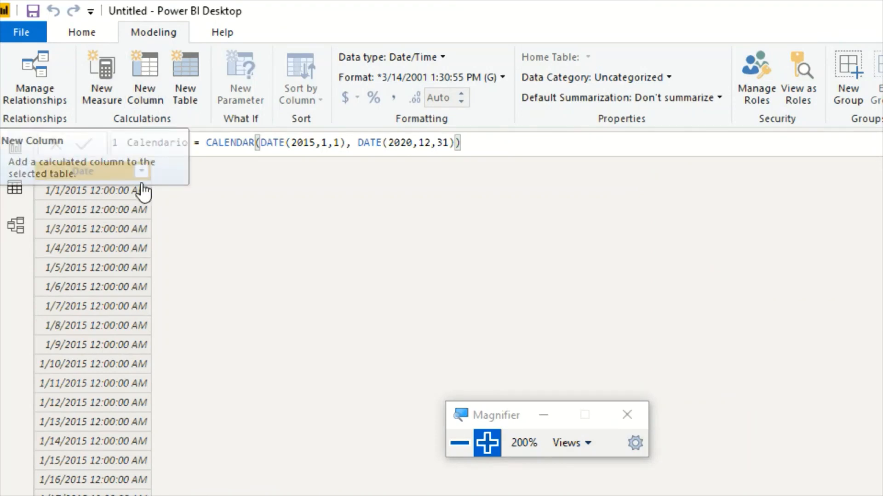
Add a calculated column named Year to the Calendario table
left_click(156, 106)
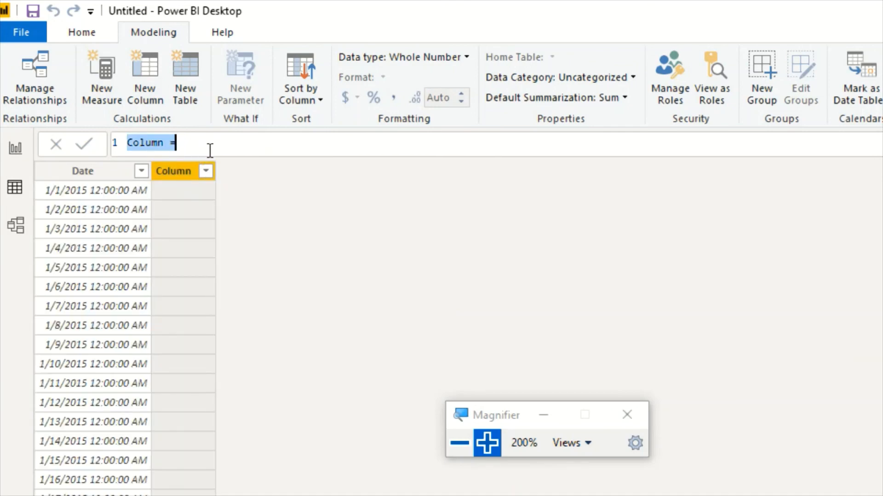
key("shift+Left")
key("shift+Left")
key("shift+Left")
type("Year")
key("End")
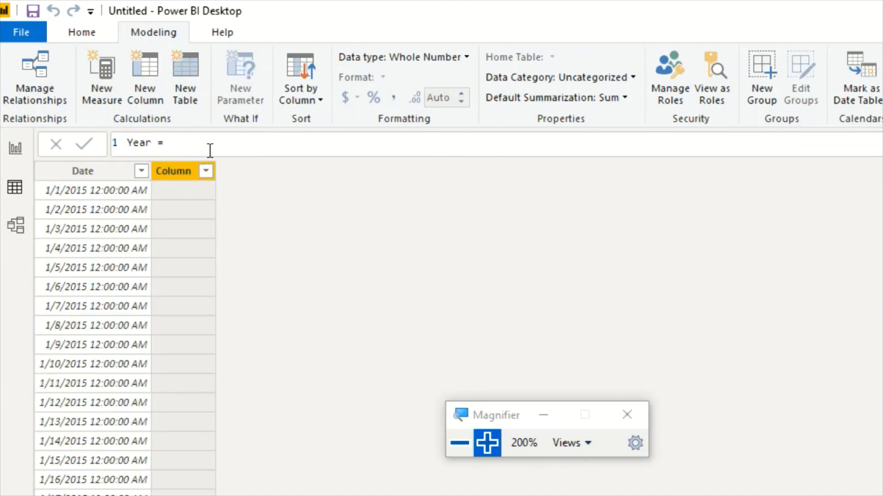
Define the Year column as YEAR(Calendario[Date]) and reset the Magnifier zoom to 100%
type("year")
key("Tab")
type("date")
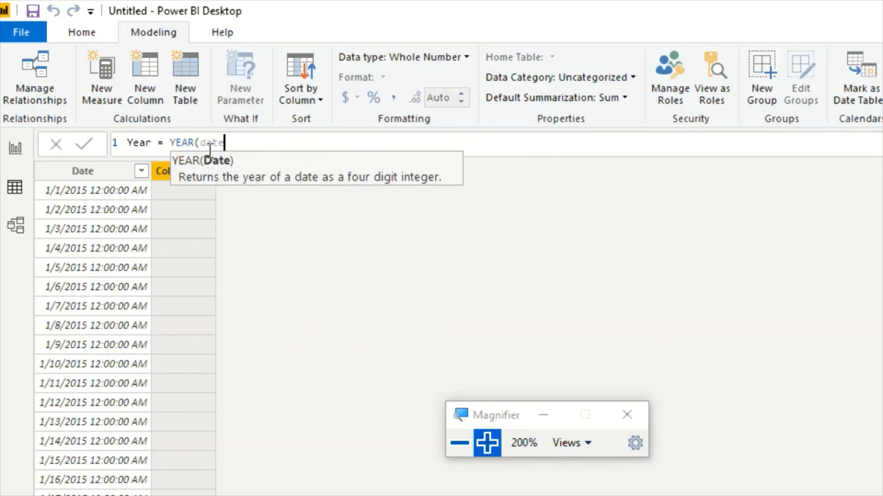
key("Tab")
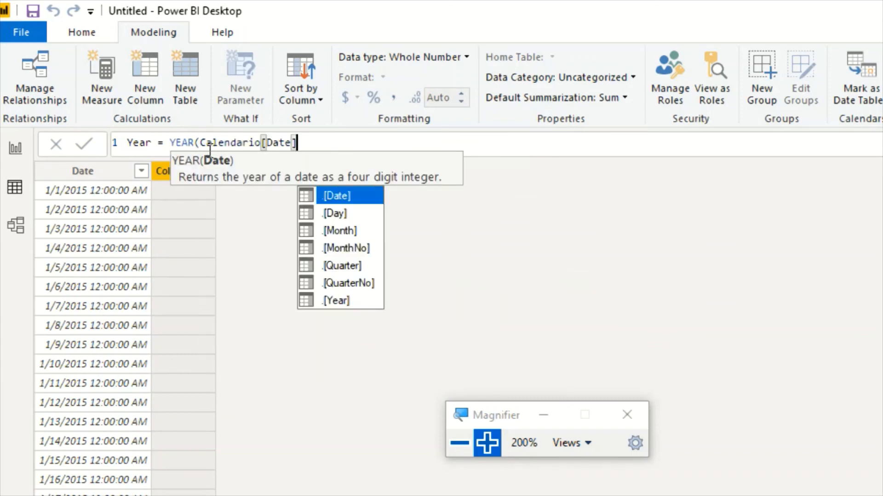
type(")")
key("Return")
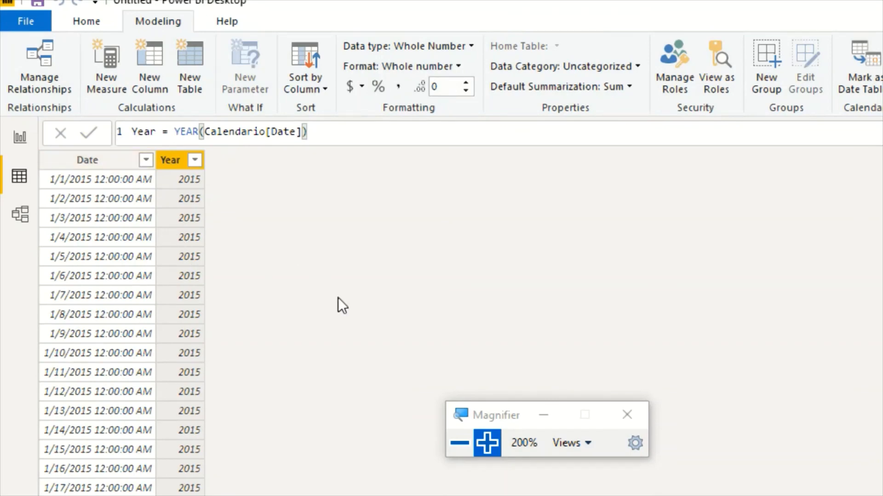
left_click(459, 443)
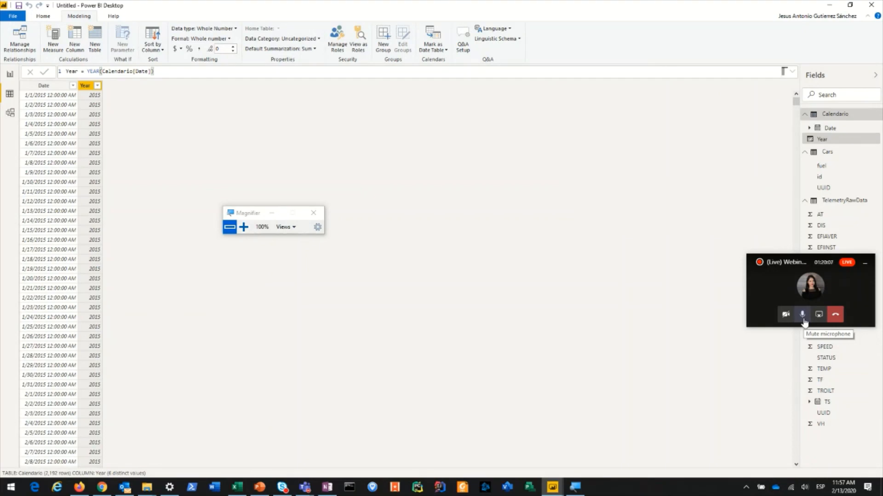
Mute and unmute the call microphone several times, and leave the live webinar call
left_click(803, 321)
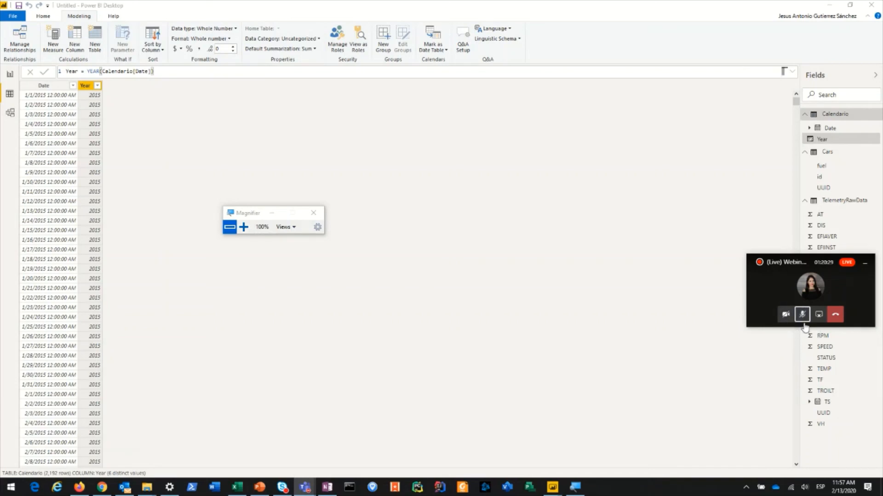
left_click(802, 320)
left_click(802, 316)
left_click(802, 315)
left_click(802, 317)
left_click(802, 320)
left_click(834, 319)
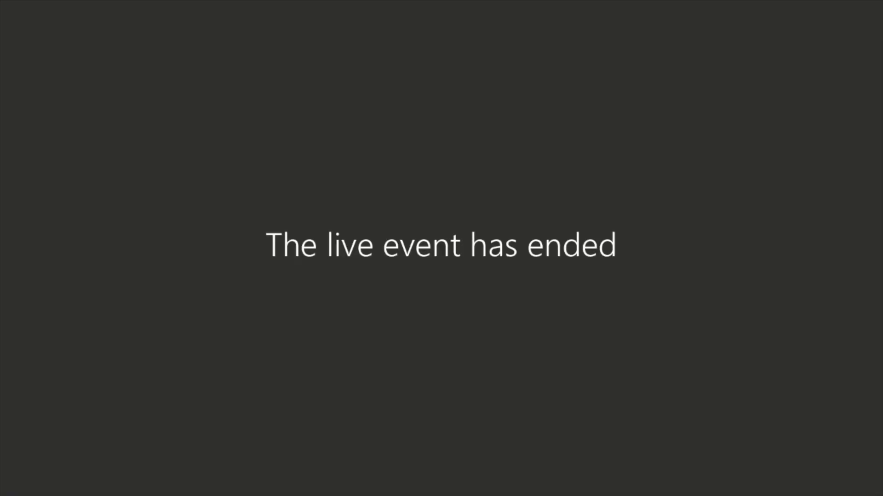